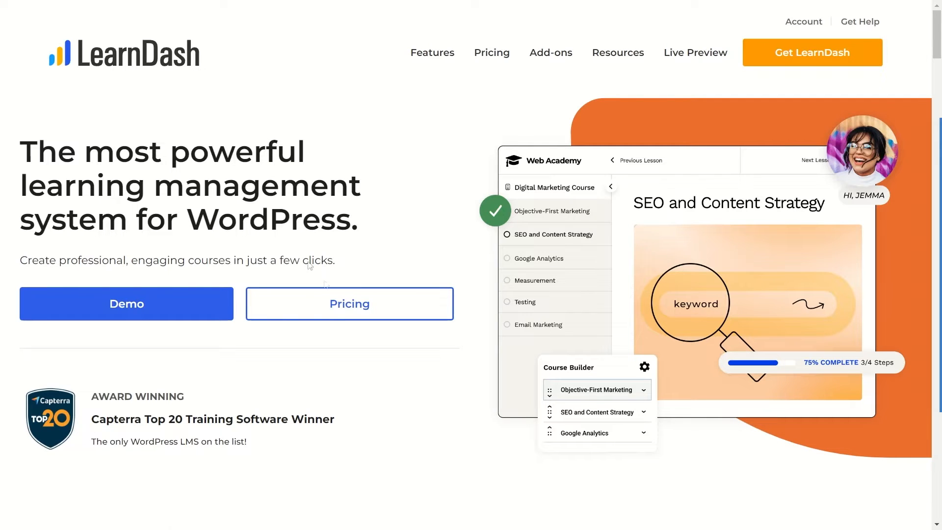
# Open the LearnDash pricing page and compare the Full Site offer with the WordPress Plugin offer
pyautogui.click(348, 301)
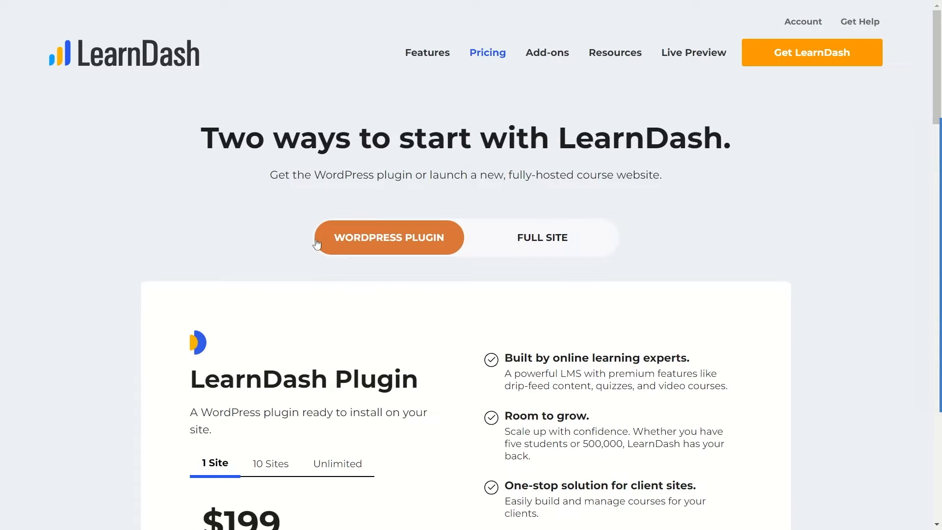
pyautogui.click(538, 241)
pyautogui.scroll(-1, 258, 403)
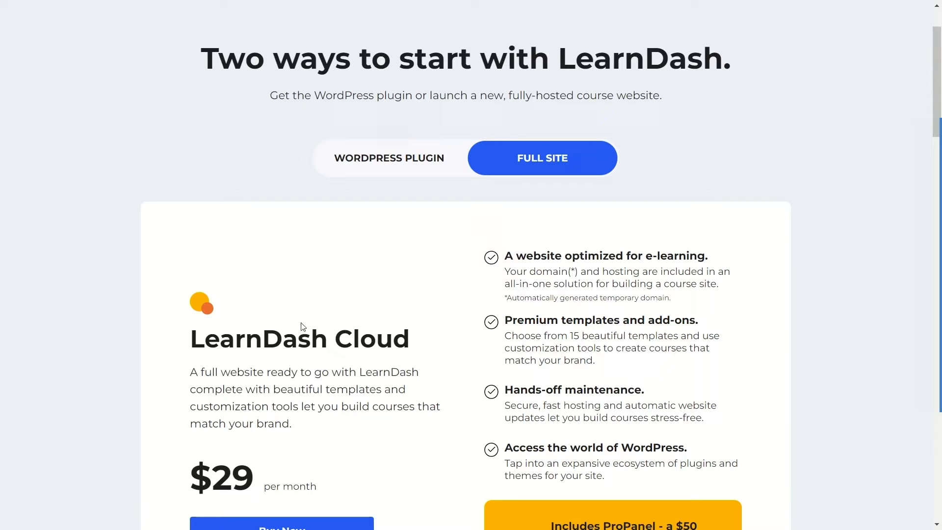
pyautogui.click(364, 166)
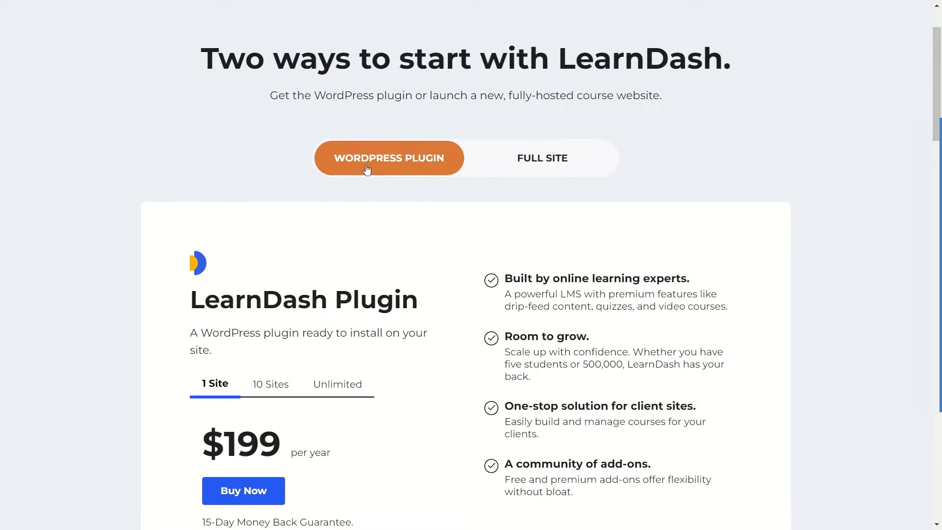
# Compare the plugin's 10 Sites and Unlimited plans, and proceed to checkout with the 1 Site plan
pyautogui.scroll(-3, 367, 169)
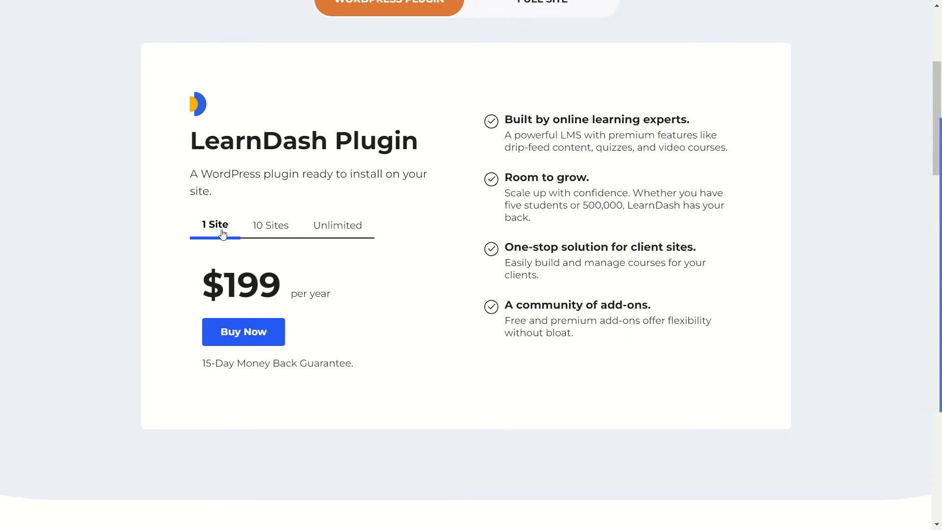
pyautogui.click(269, 228)
pyautogui.click(352, 227)
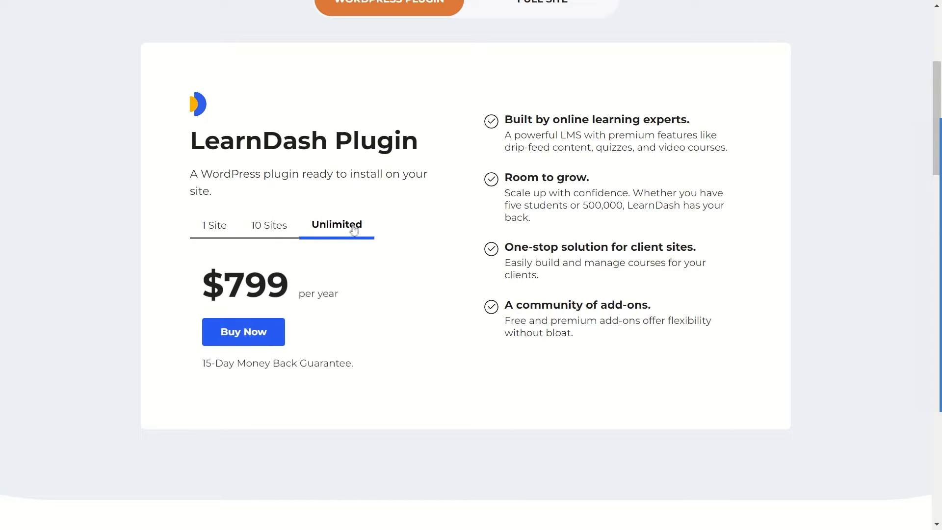
pyautogui.click(211, 225)
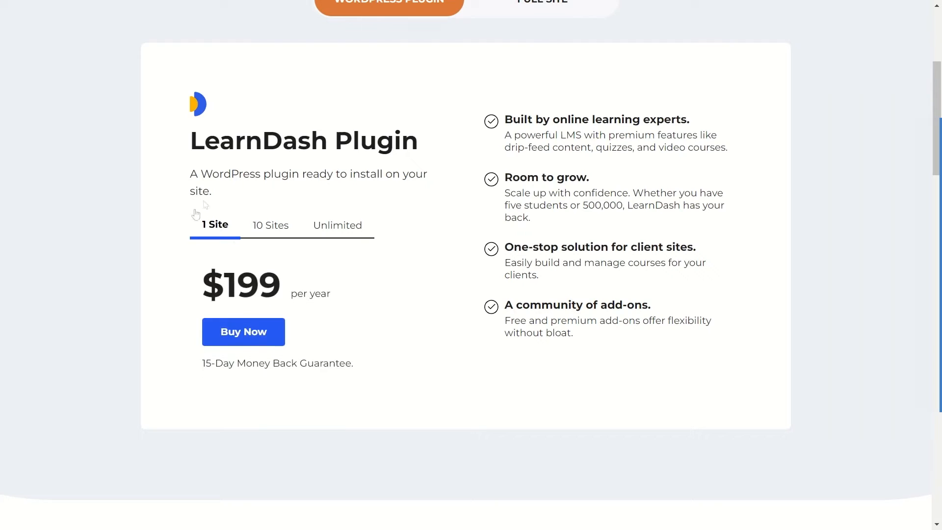
pyautogui.click(234, 342)
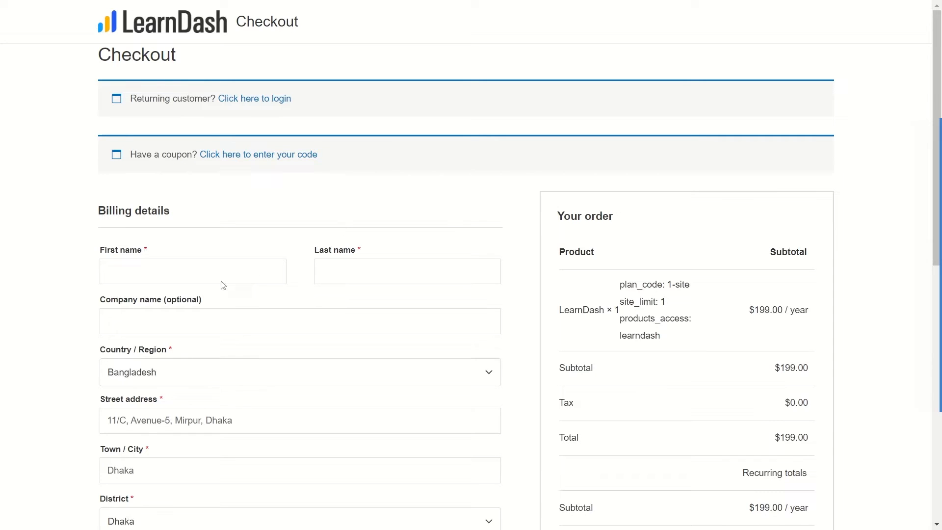
# Review the checkout's billing fields and order summary, and choose PayPal as the payment method
pyautogui.scroll(-5, 280, 284)
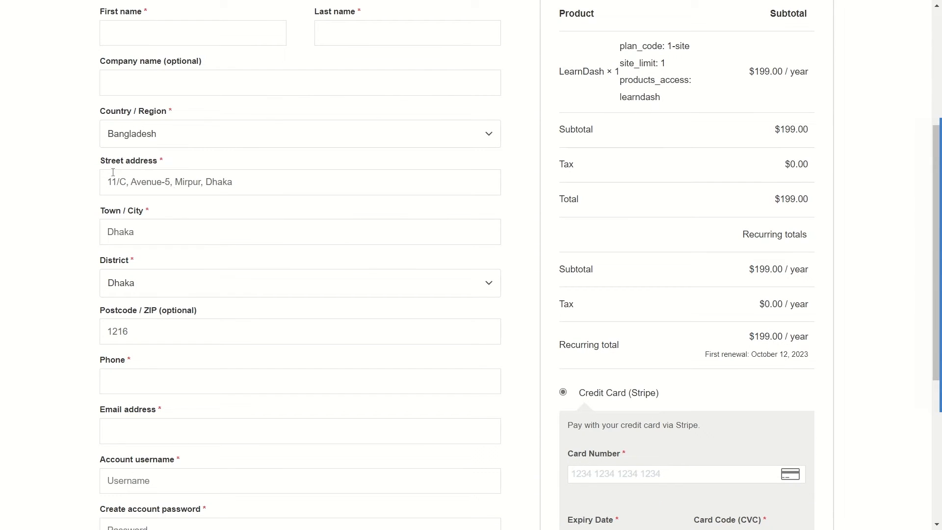
pyautogui.scroll(-5, 188, 245)
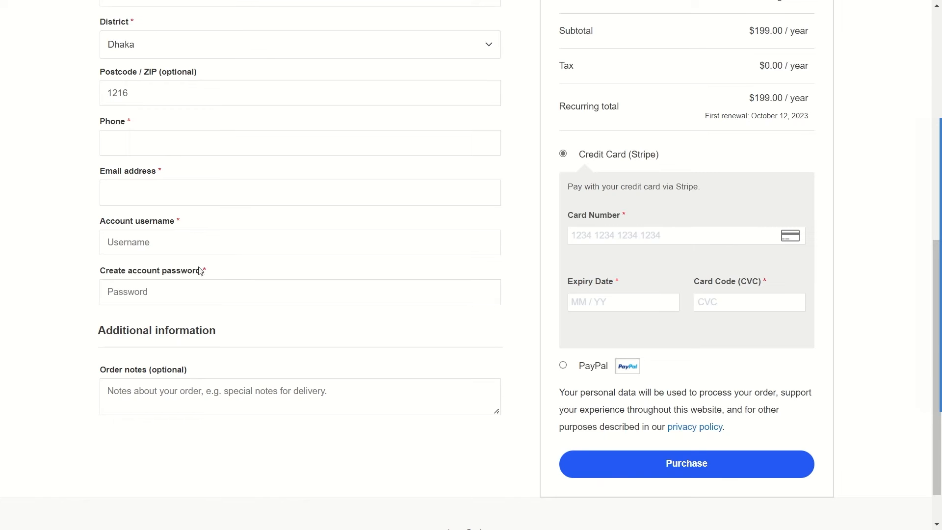
pyautogui.scroll(6, 389, 208)
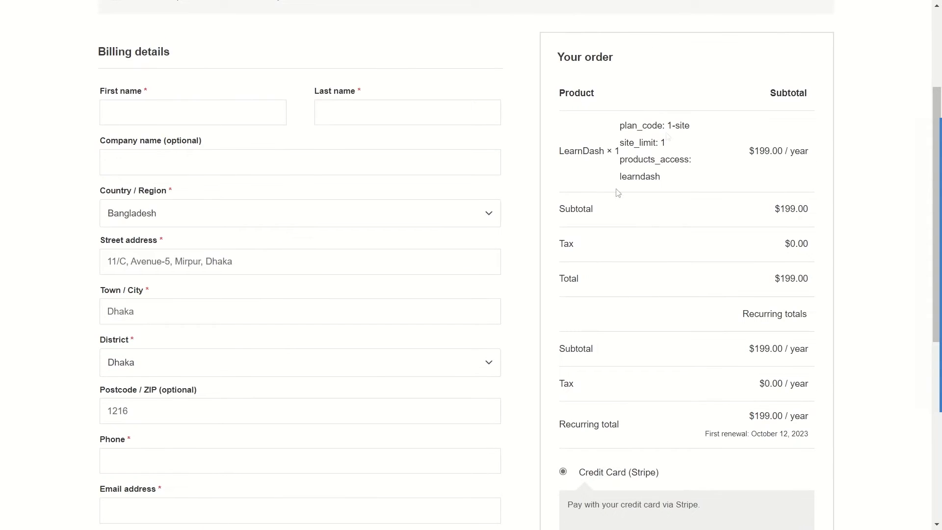
pyautogui.scroll(-2, 635, 221)
pyautogui.scroll(-5, 635, 221)
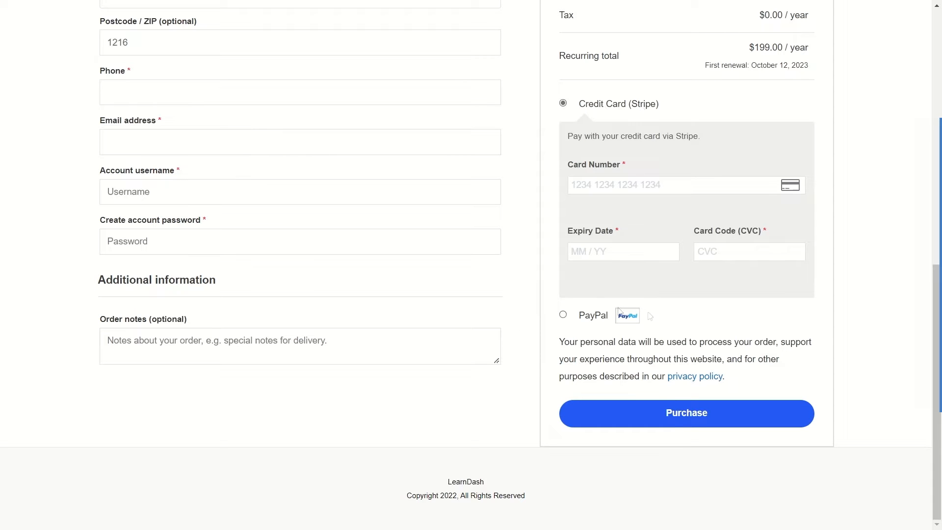
pyautogui.click(563, 315)
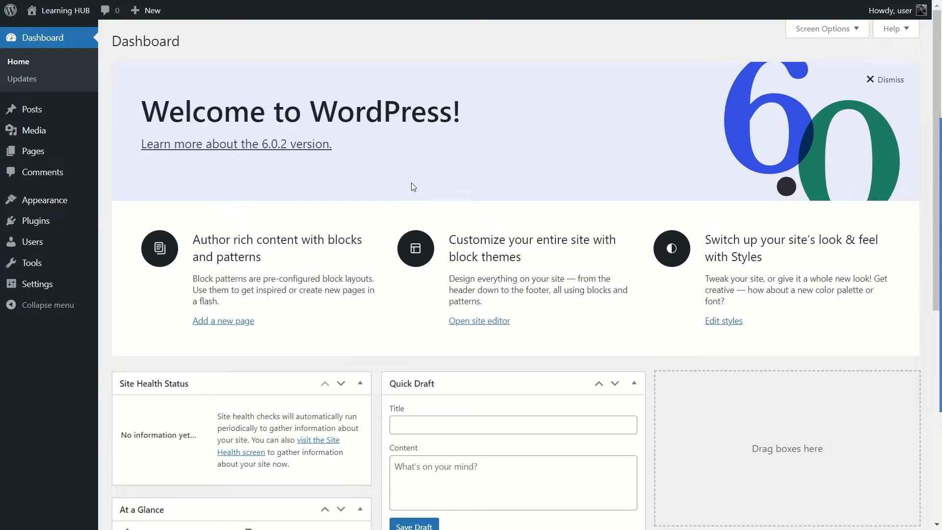
# Upload learndash-lms-v4.2.0.1.zip from Downloads as a new plugin on the WordPress site and install it
pyautogui.moveTo(75, 225)
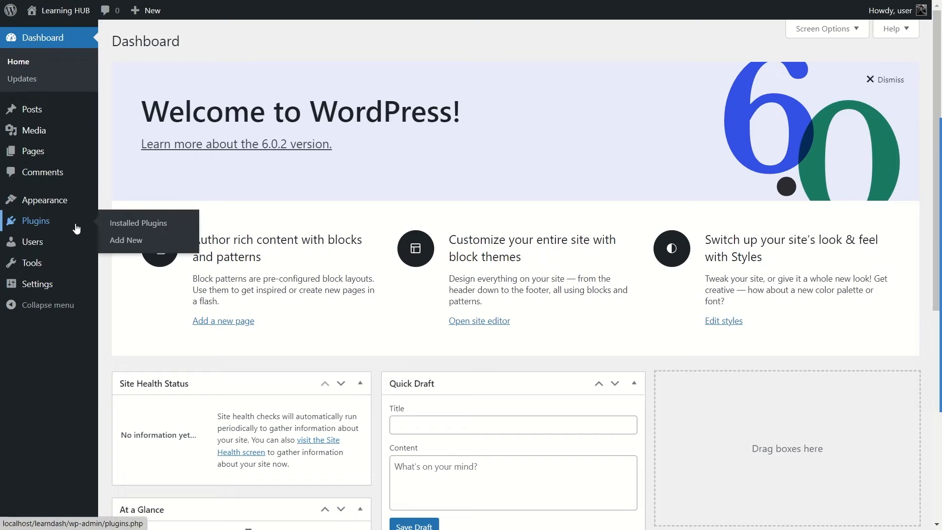
pyautogui.click(126, 240)
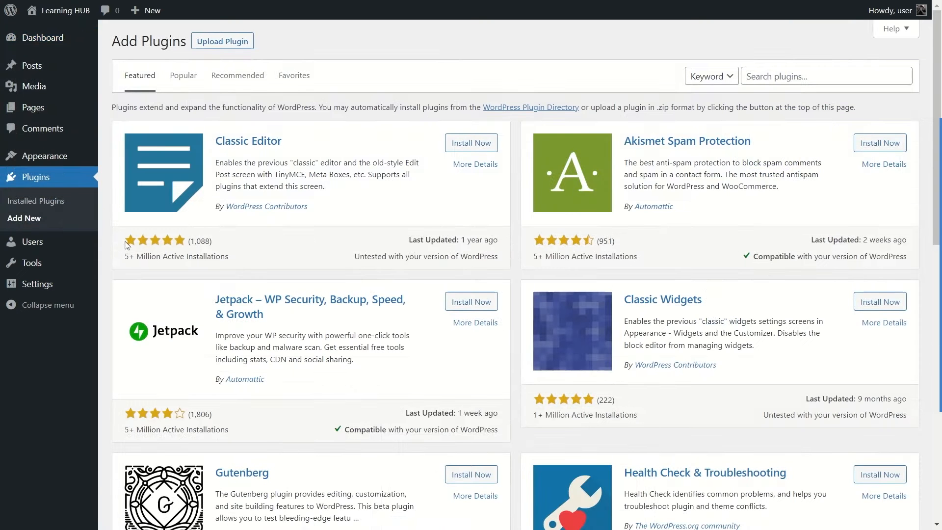
pyautogui.click(210, 45)
pyautogui.click(433, 152)
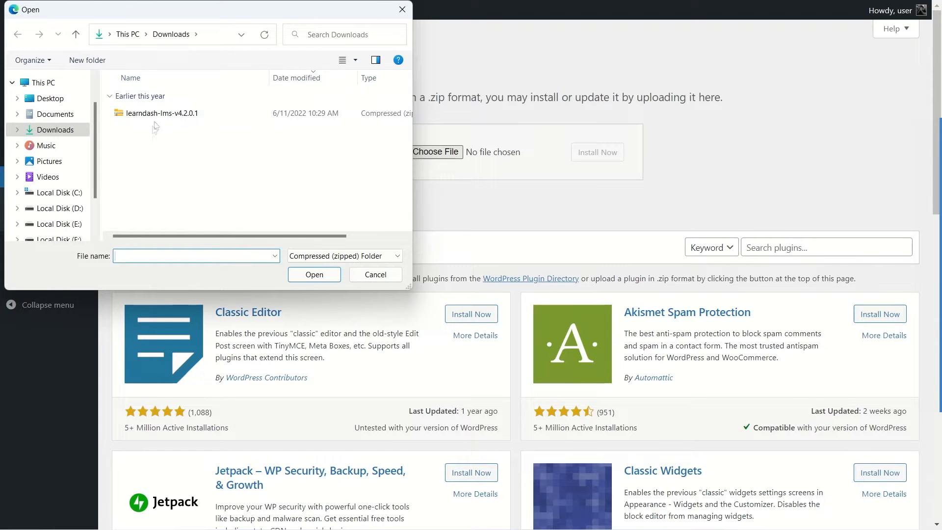
pyautogui.click(156, 116)
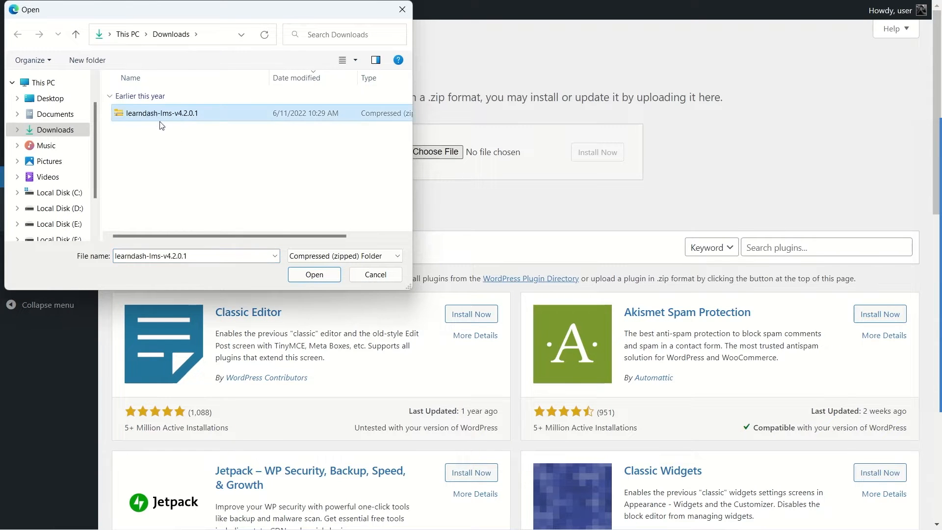
pyautogui.click(316, 275)
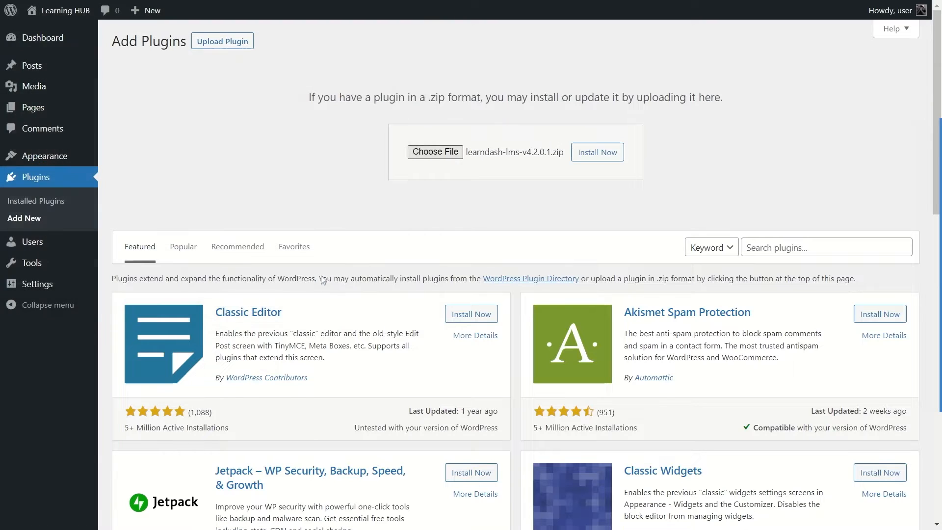
pyautogui.click(599, 157)
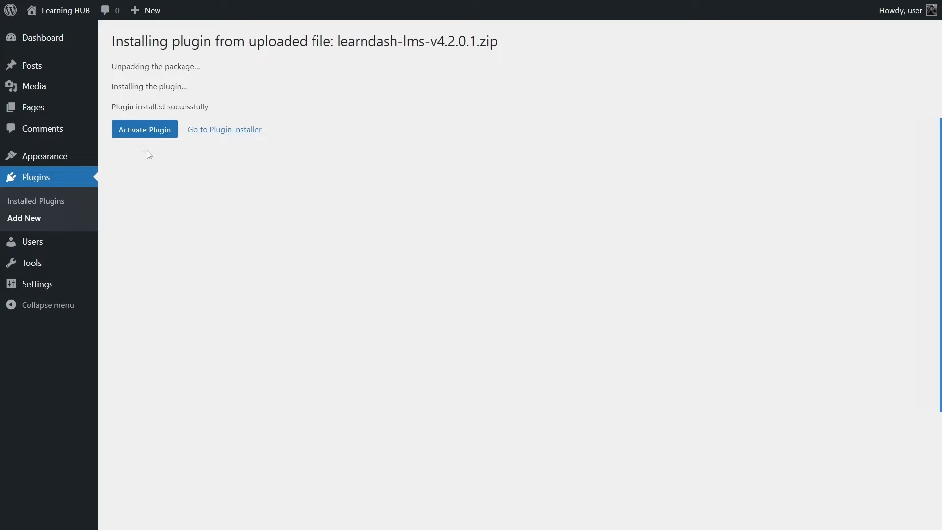
# Activate the installed LearnDash plugin and start its setup wizard
pyautogui.click(134, 132)
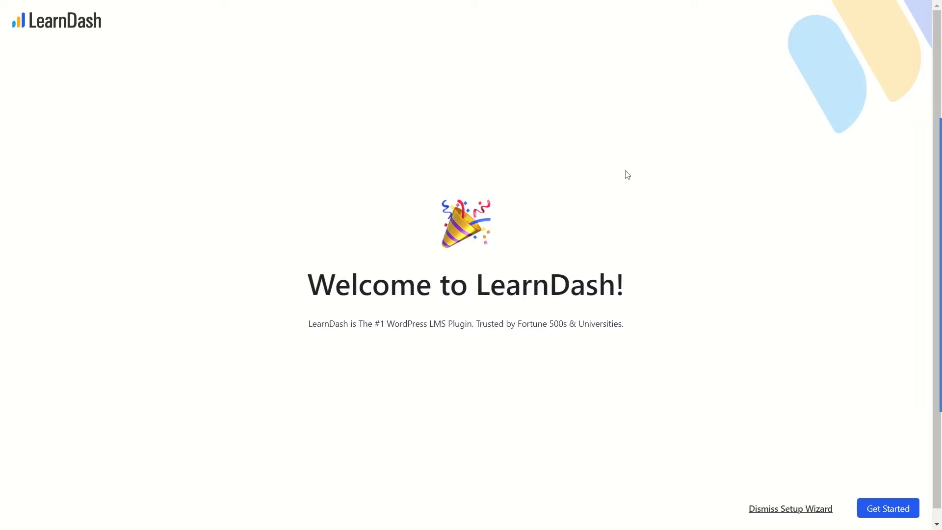
pyautogui.moveTo(304, 291); pyautogui.dragTo(626, 294)
pyautogui.click(613, 426)
pyautogui.click(881, 510)
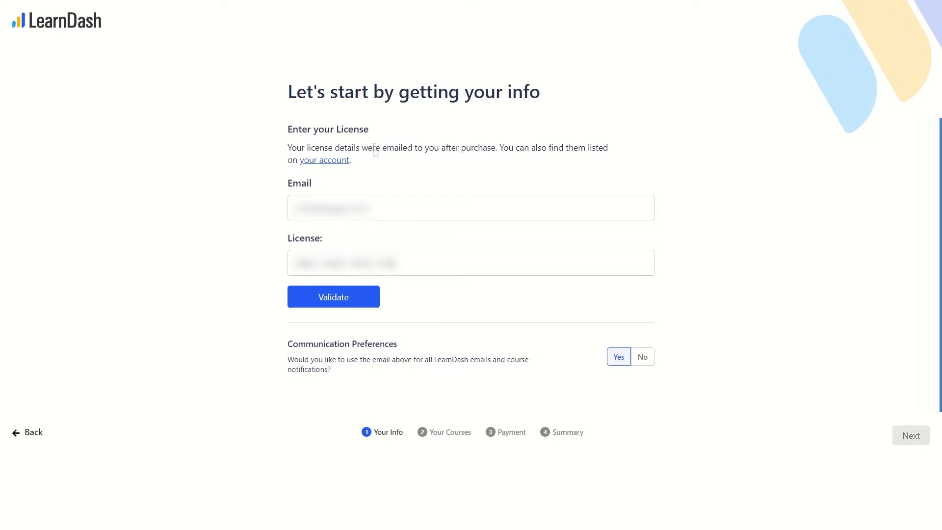
# Validate the entered LearnDash email and license, and continue to the course questions
pyautogui.click(338, 299)
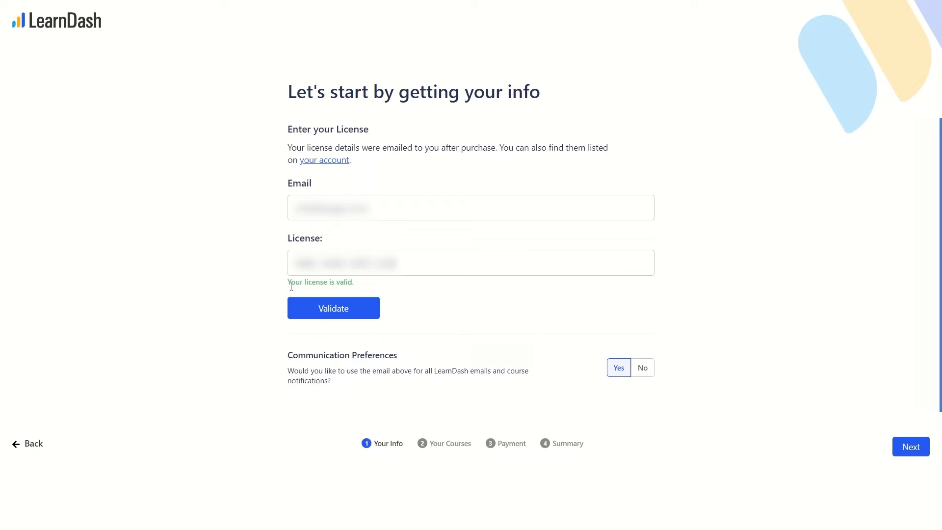
pyautogui.moveTo(286, 285); pyautogui.dragTo(361, 290)
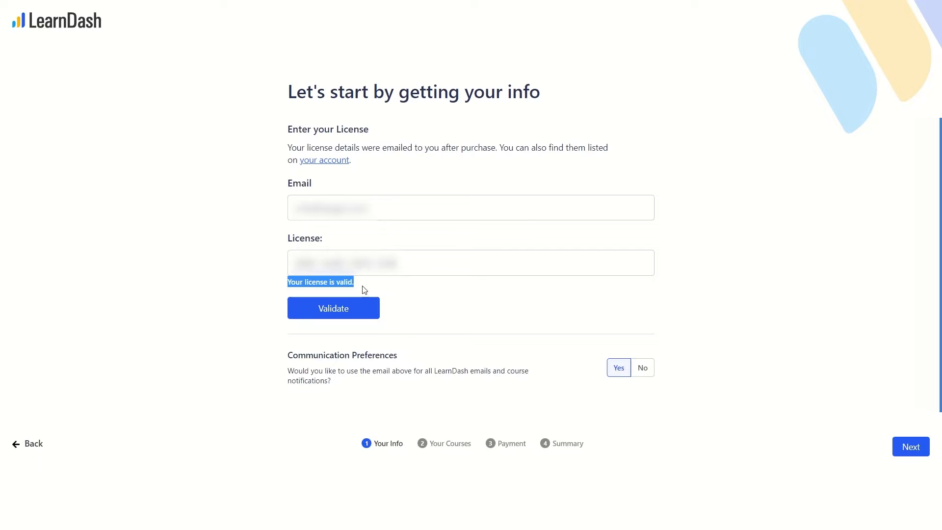
pyautogui.click(438, 312)
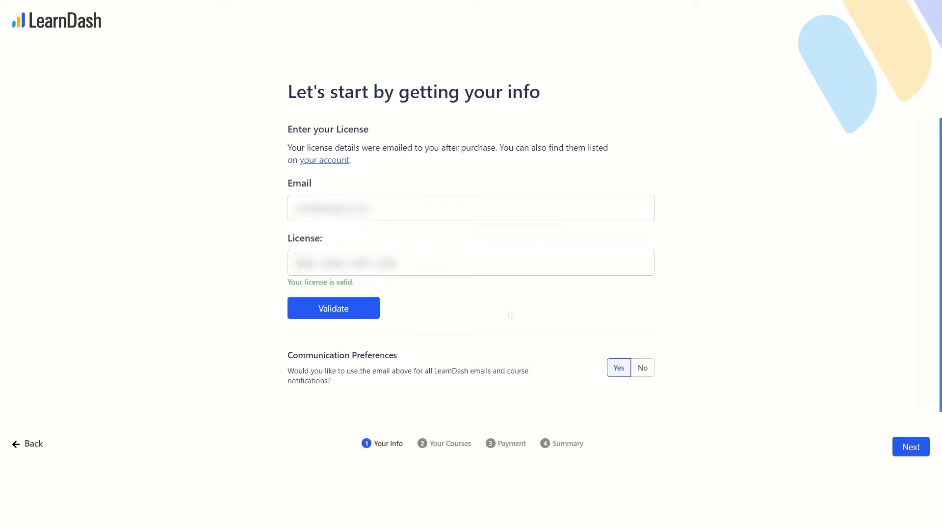
pyautogui.click(903, 450)
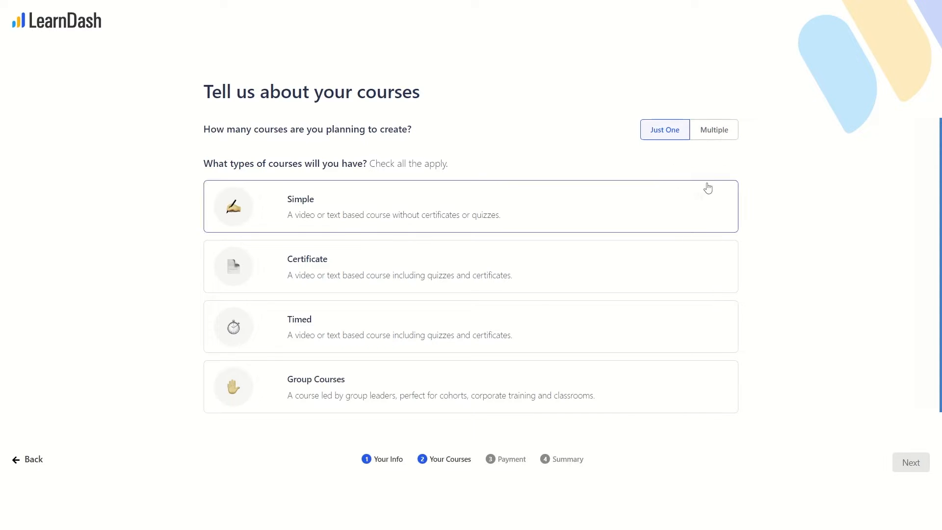
# Plan for multiple courses with the Simple, Certificate and Timed types, leave Group Courses unselected, and continue to the payment questions
pyautogui.click(718, 135)
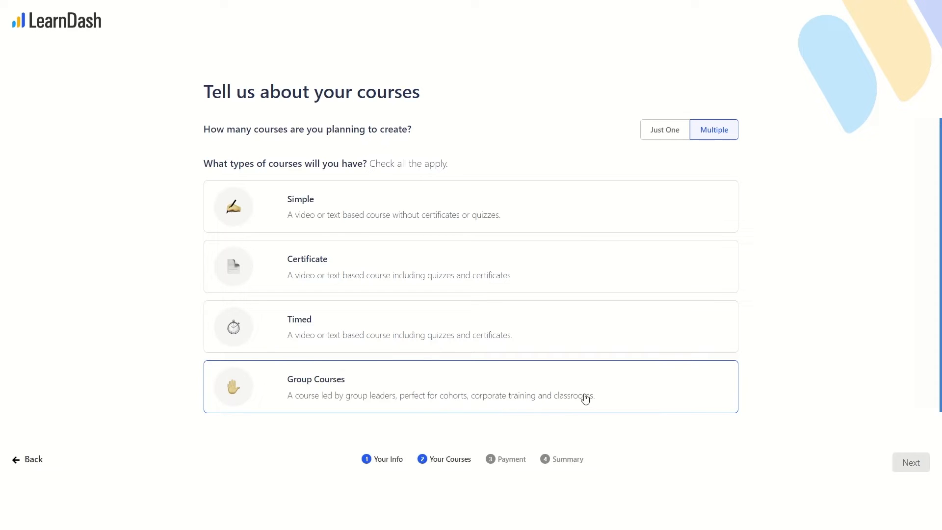
pyautogui.click(353, 213)
pyautogui.click(336, 267)
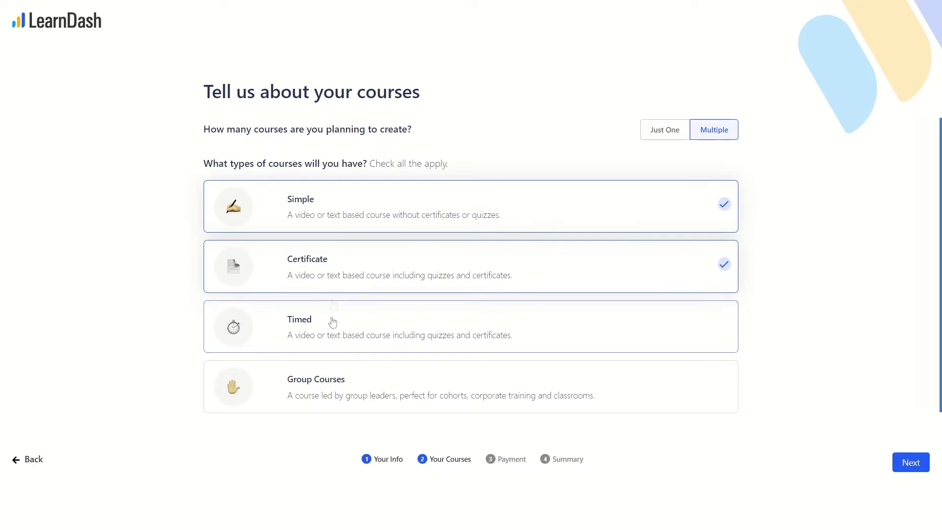
pyautogui.click(331, 327)
pyautogui.click(330, 385)
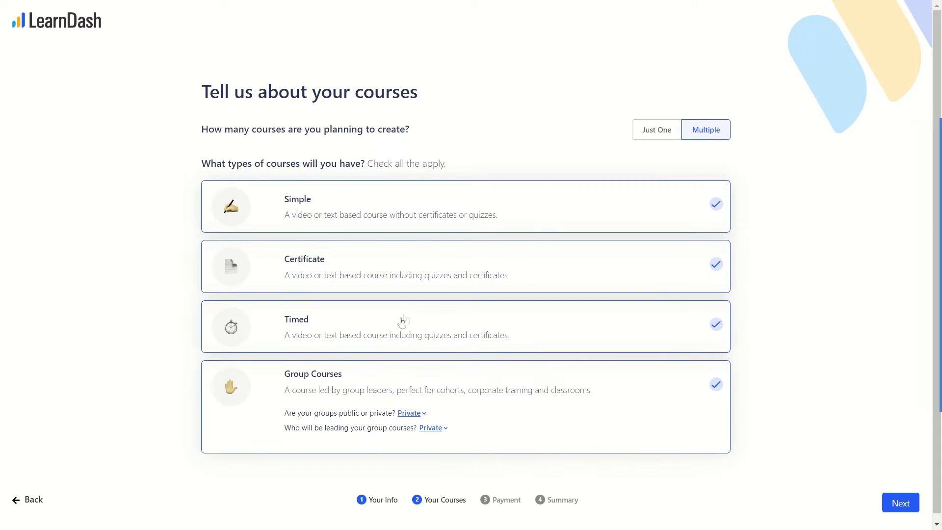
pyautogui.click(543, 388)
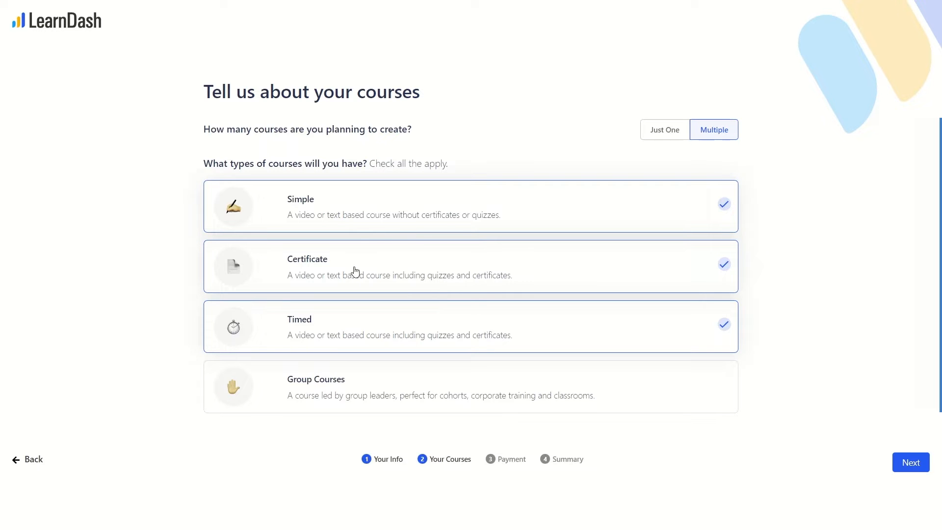
pyautogui.click(910, 463)
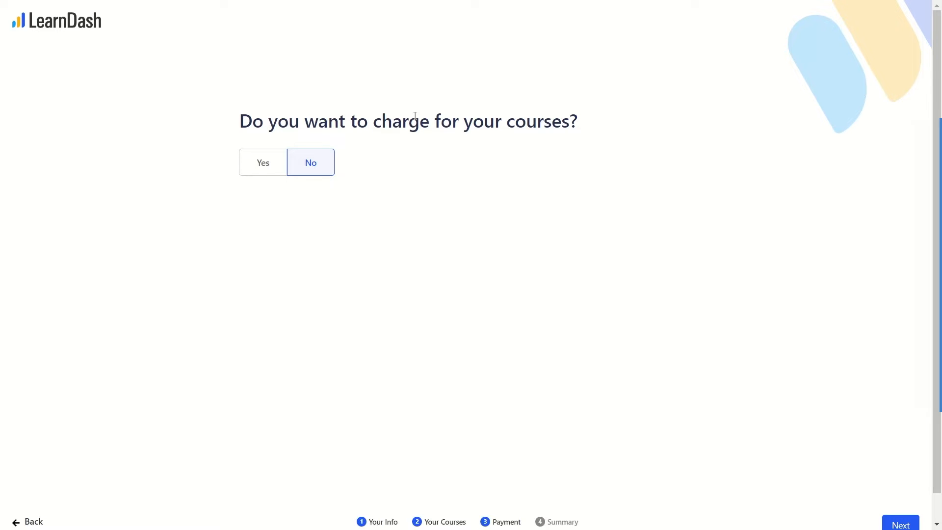
# Choose to charge for courses through WooCommerce with USD as the currency, and continue to the summary
pyautogui.click(267, 163)
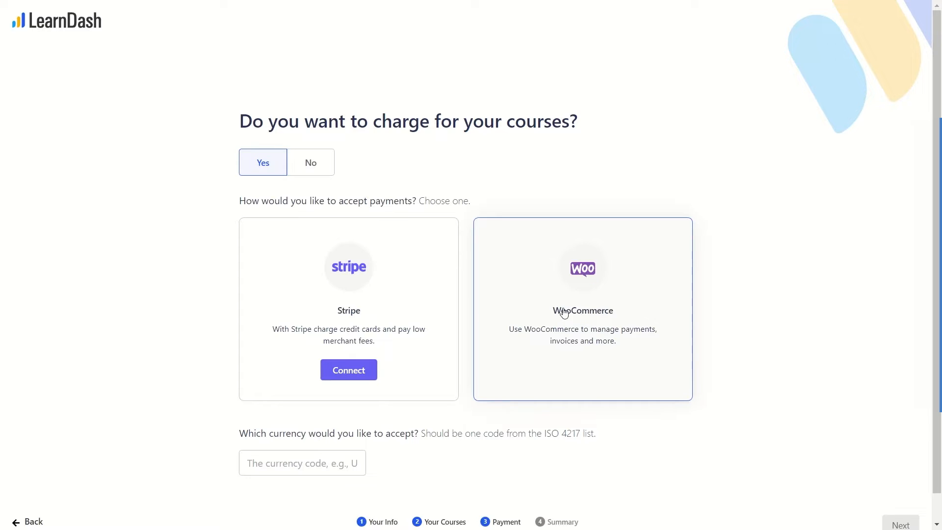
pyautogui.click(650, 255)
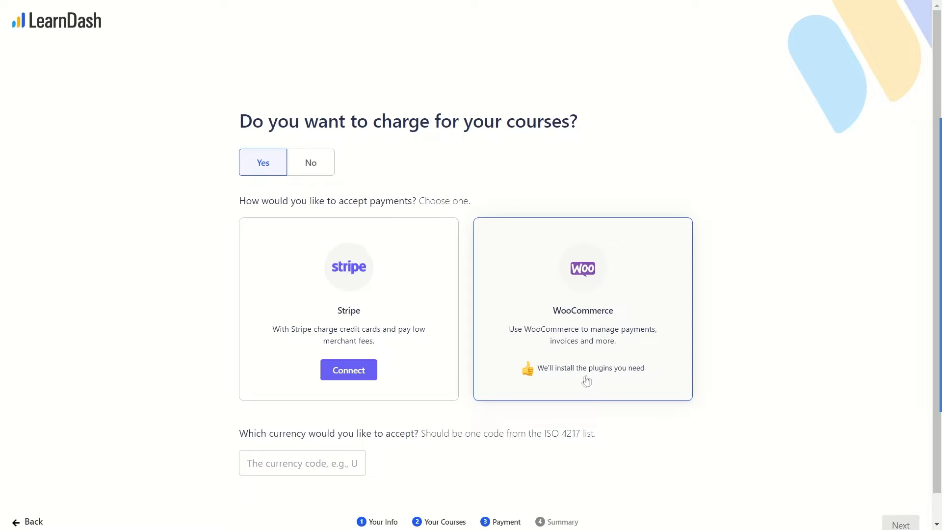
pyautogui.scroll(-1, 526, 365)
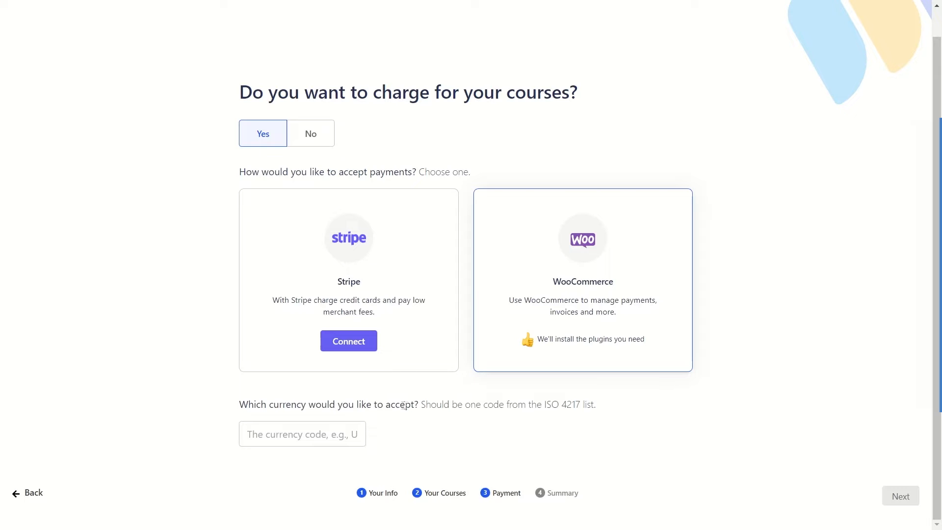
pyautogui.click(300, 437)
pyautogui.write('USD')
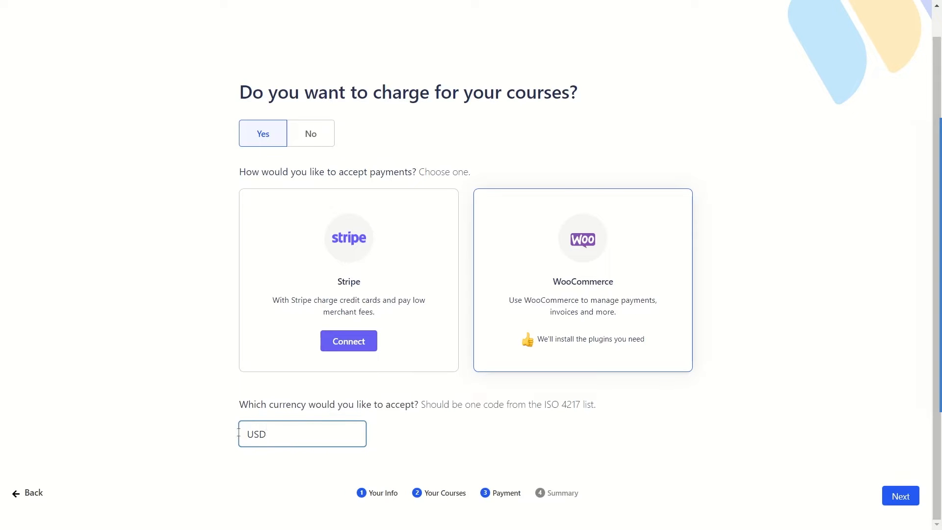
pyautogui.click(894, 496)
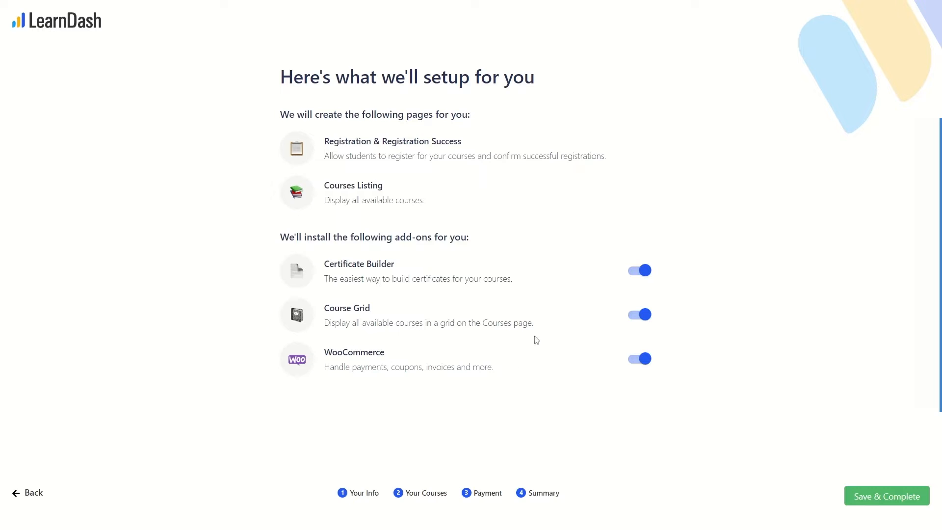
# Keep the Course Grid add-on enabled, and save and complete the LearnDash setup
pyautogui.click(637, 321)
pyautogui.click(648, 322)
pyautogui.click(873, 497)
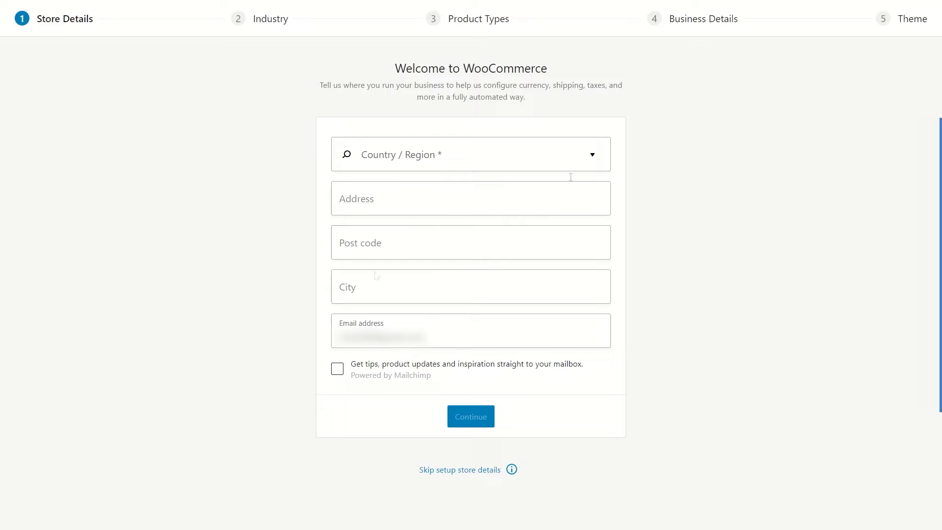
# Skip the WooCommerce store details setup and decline sharing usage tracking data
pyautogui.click(436, 473)
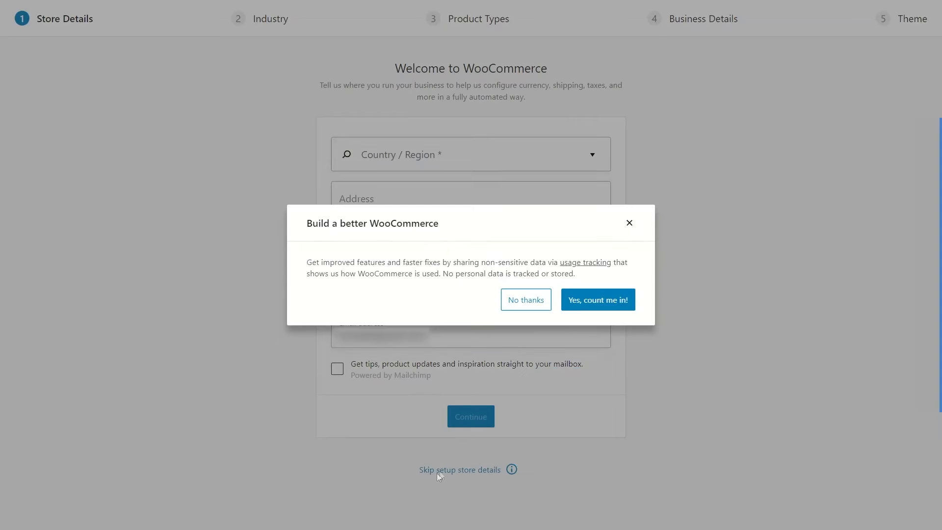
pyautogui.click(524, 299)
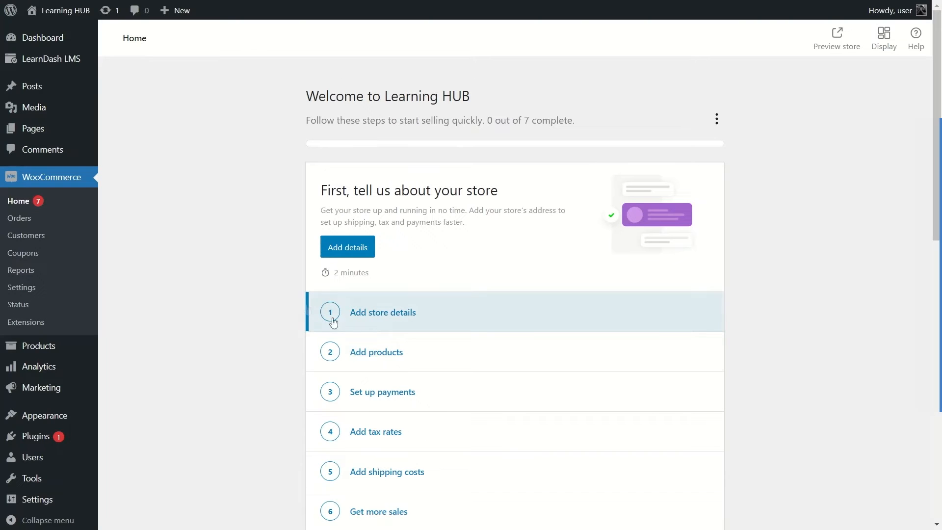
# Update the installed LearnDash LMS plugin to version 4.3.1.3
pyautogui.click(62, 45)
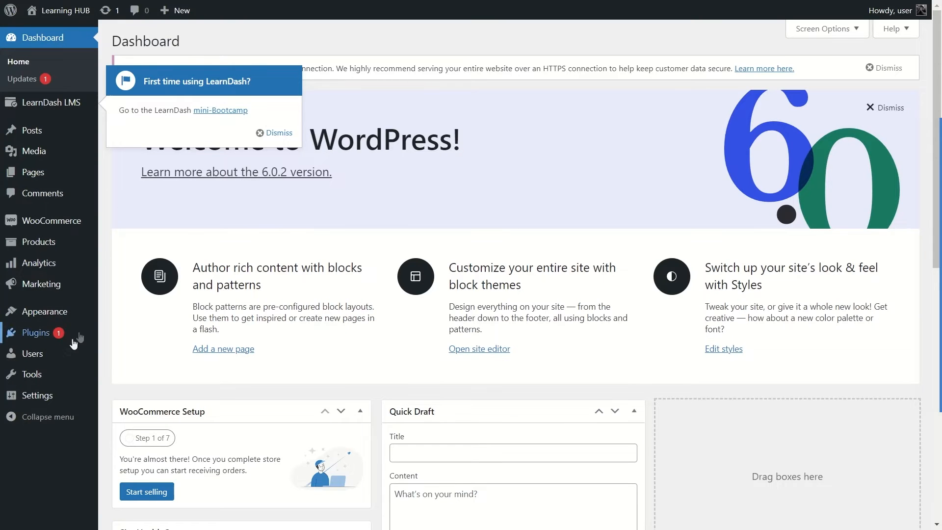
pyautogui.click(60, 334)
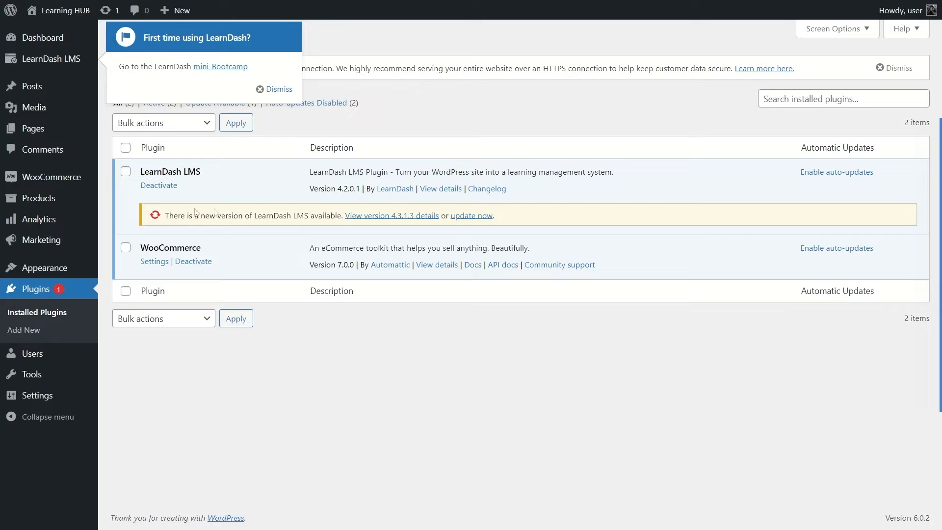
pyautogui.click(480, 216)
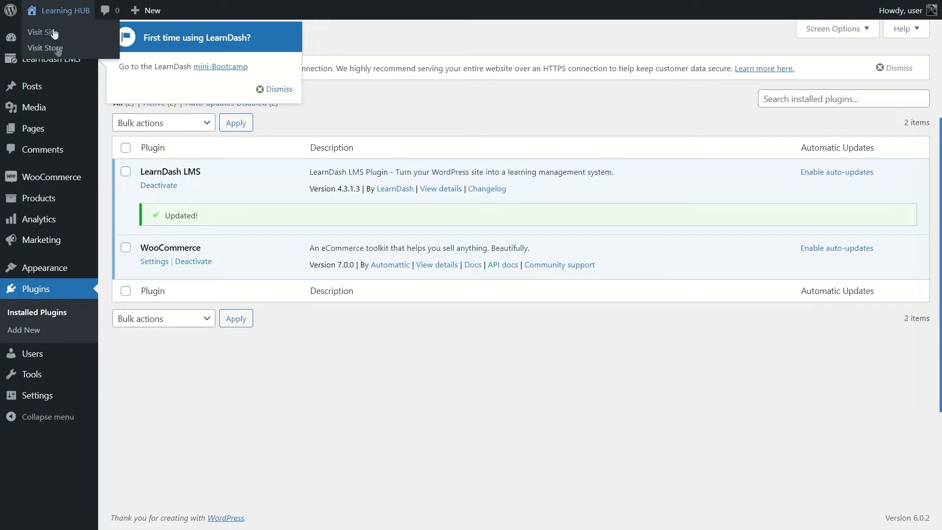
# Look through the LearnDash LMS overview page, including its bootcamp, tips, documentation and support sections
pyautogui.click(55, 63)
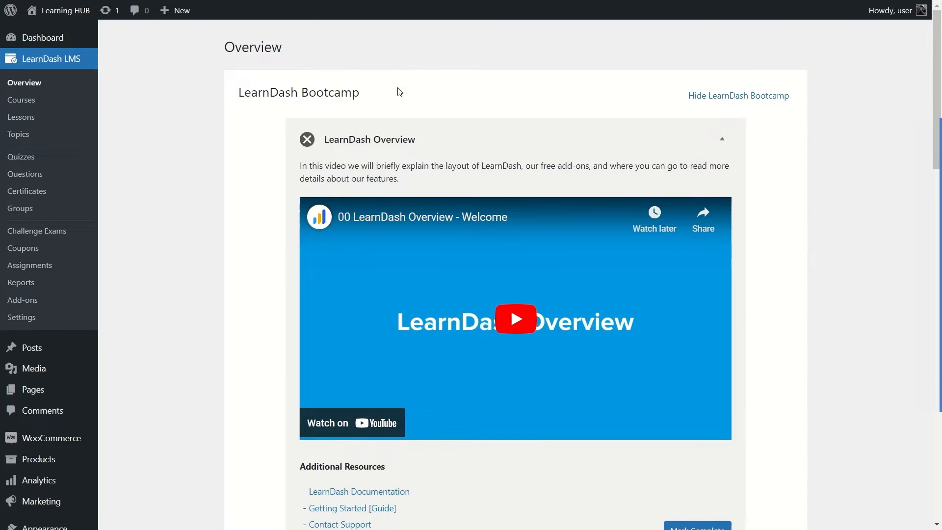
pyautogui.scroll(-9, 398, 90)
pyautogui.scroll(-8, 392, 120)
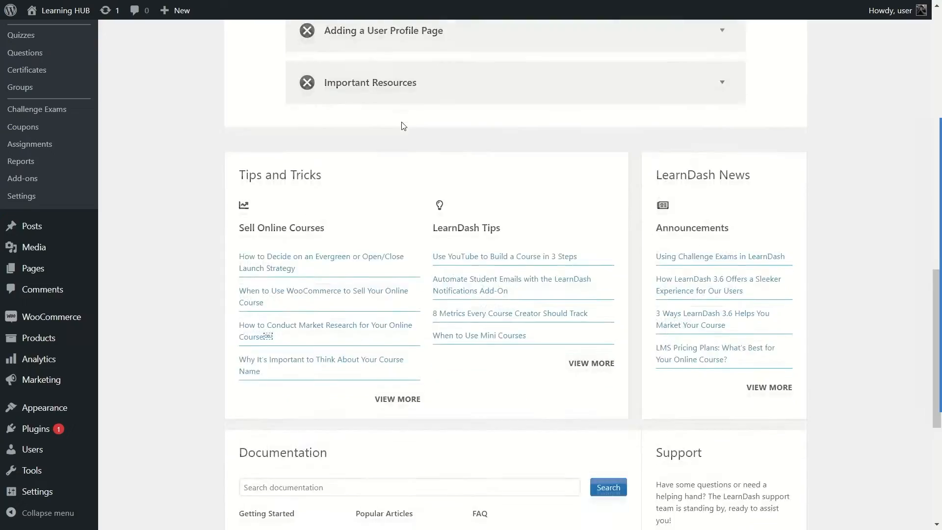
pyautogui.scroll(15, 404, 126)
pyautogui.scroll(-3, 389, 135)
pyautogui.scroll(6, 401, 339)
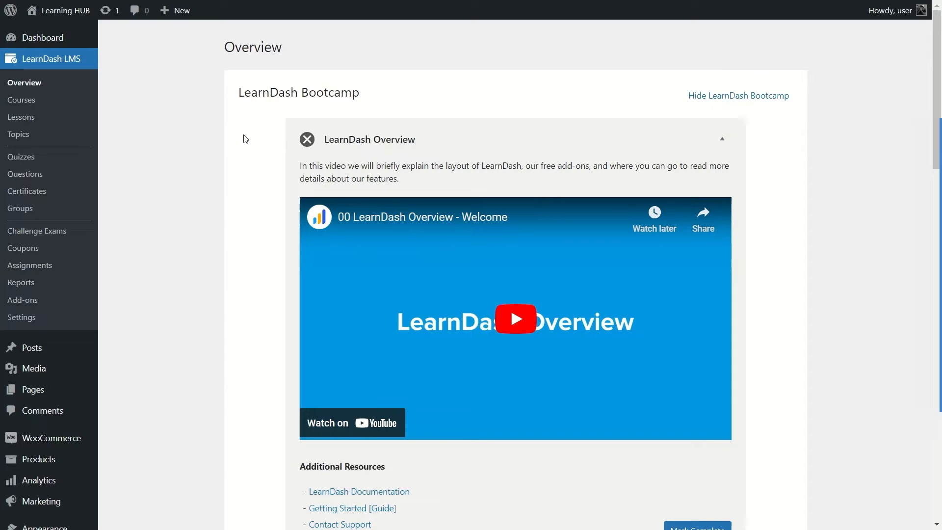
# Create a new LearnDash course with the title "WordPress masterclass"
pyautogui.click(32, 102)
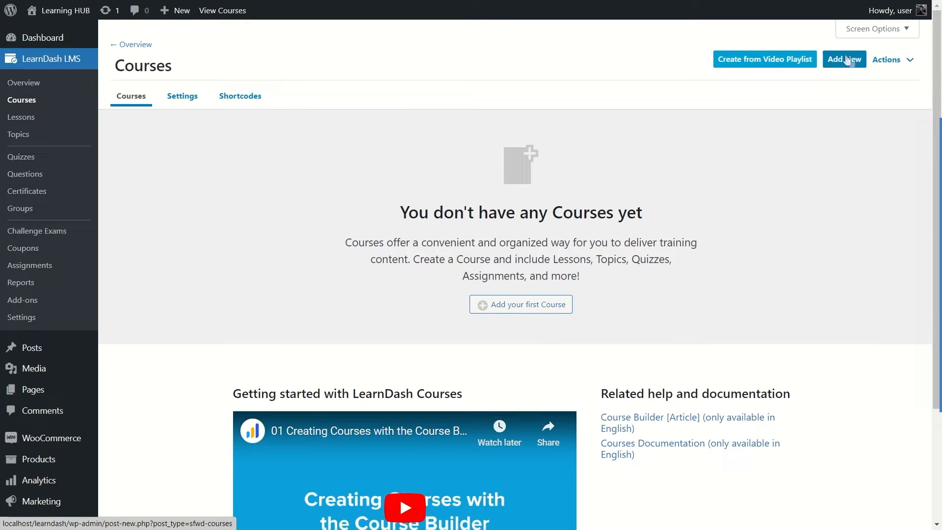
pyautogui.click(526, 308)
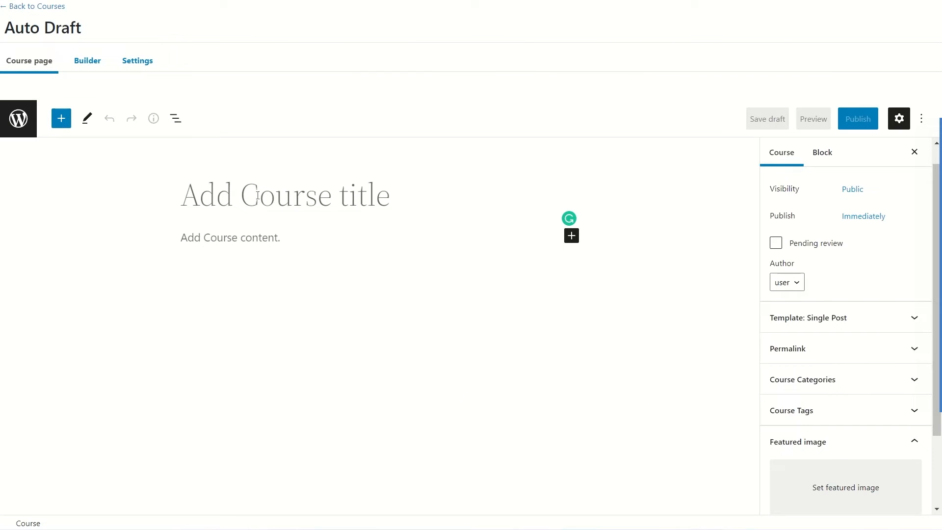
pyautogui.click(336, 202)
pyautogui.write('W')
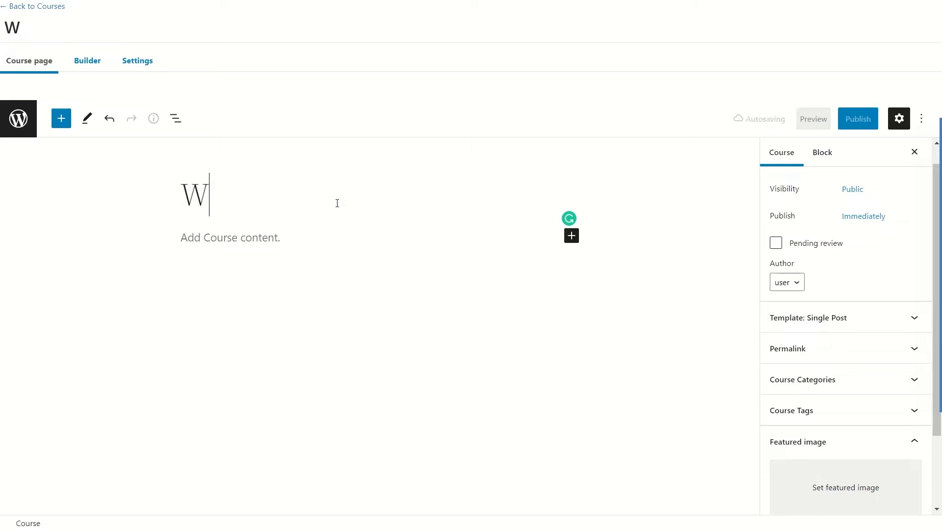
pyautogui.write('p')
pyautogui.press('BackSpace')
pyautogui.write('ordPress masterclass')
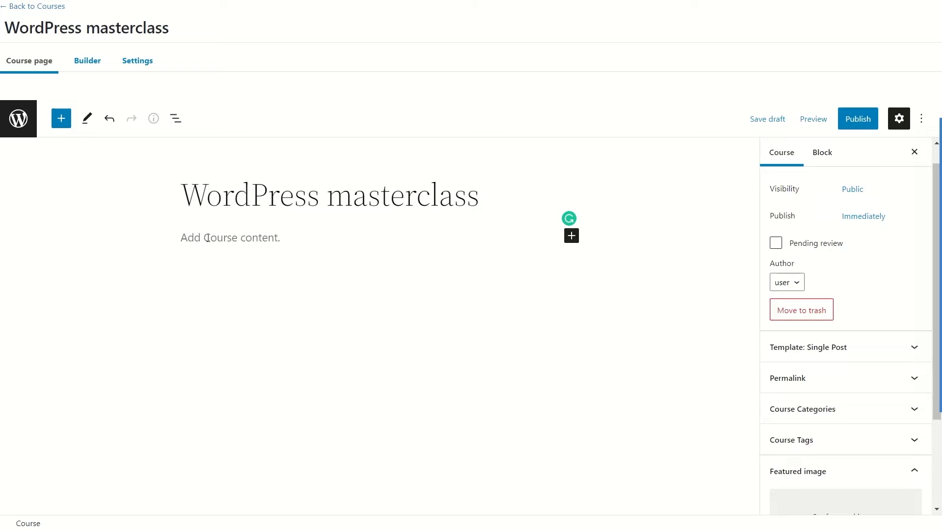
# Add the course content paragraph "This is the description." and check which blocks can be inserted below it
pyautogui.click(228, 237)
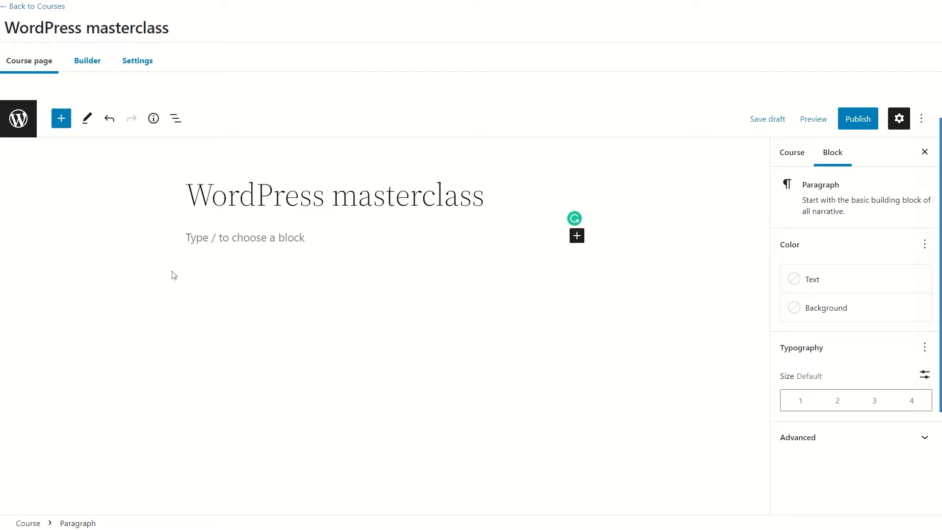
pyautogui.write('This is the description')
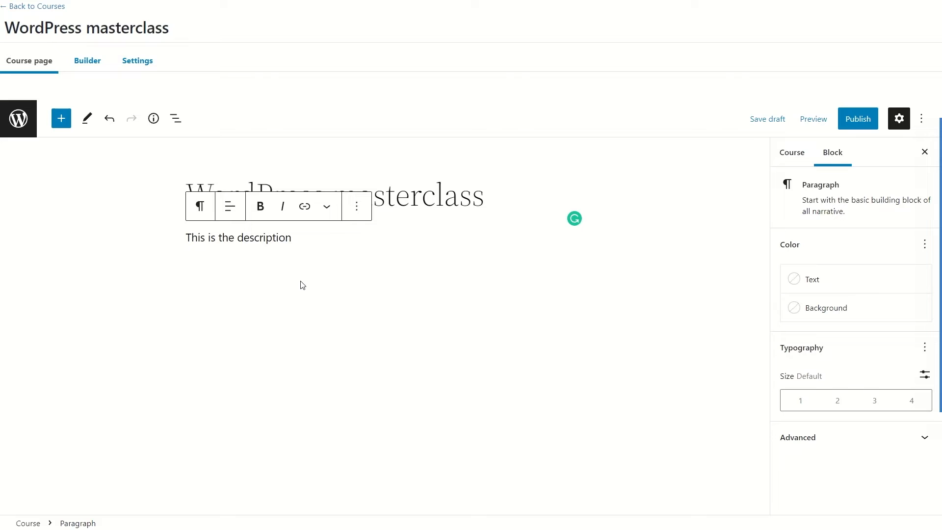
pyautogui.write('.')
pyautogui.click(440, 273)
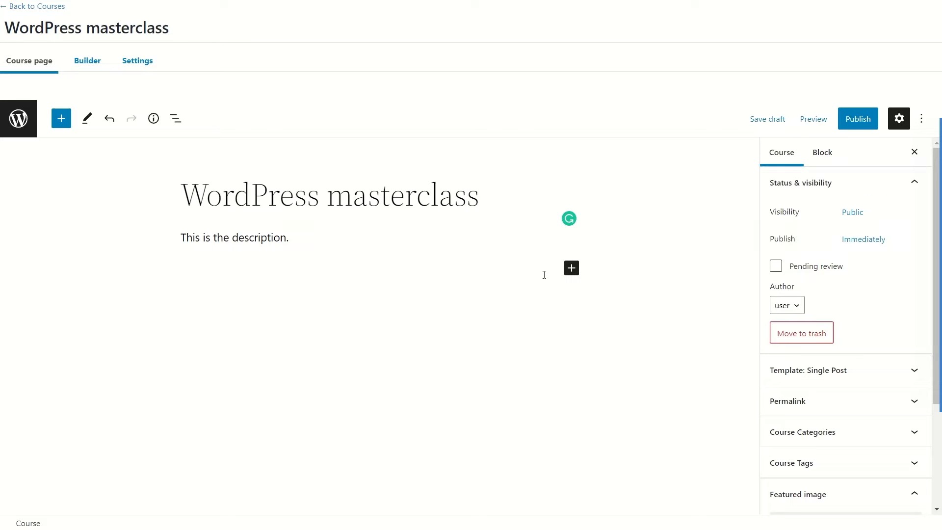
pyautogui.click(568, 271)
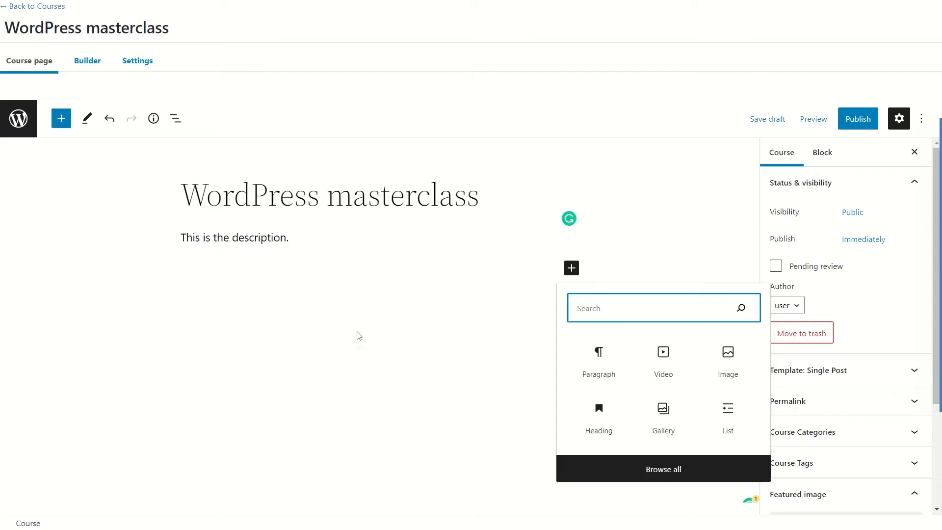
pyautogui.click(344, 317)
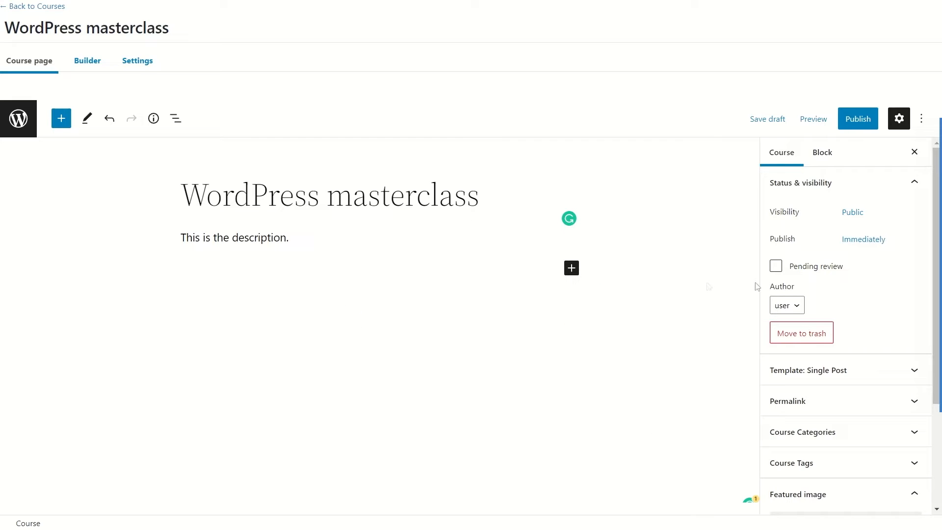
# Set WordPress_logo-1.jpg from the media library as the course's featured image
pyautogui.scroll(-3, 793, 294)
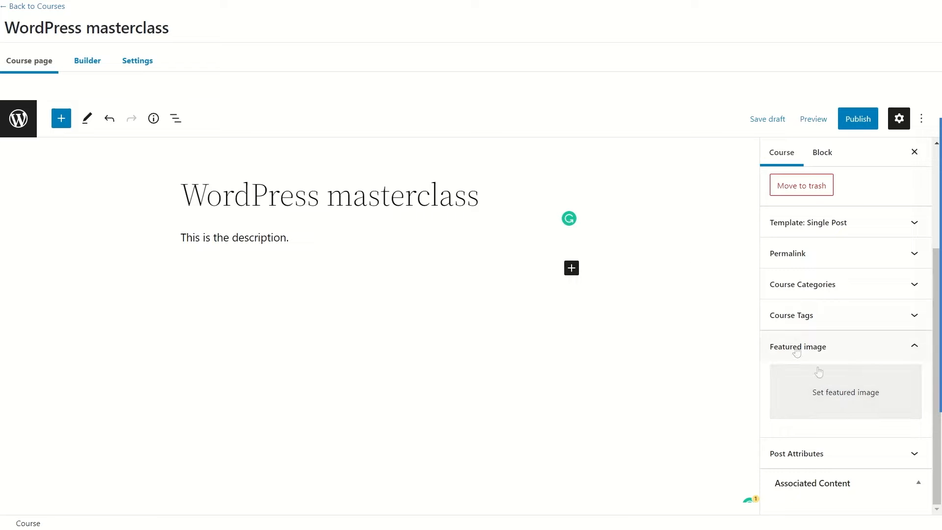
pyautogui.click(838, 406)
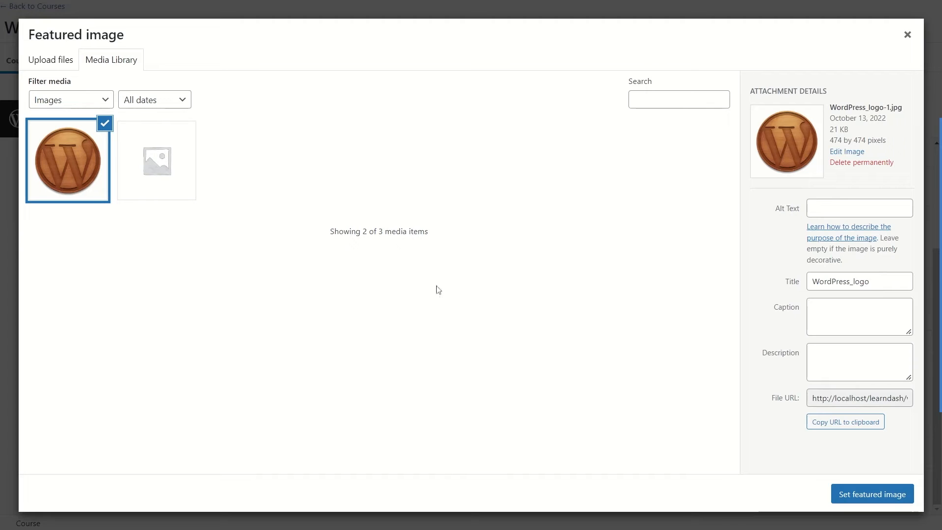
pyautogui.click(874, 496)
pyautogui.scroll(-1, 828, 413)
pyautogui.scroll(1, 828, 390)
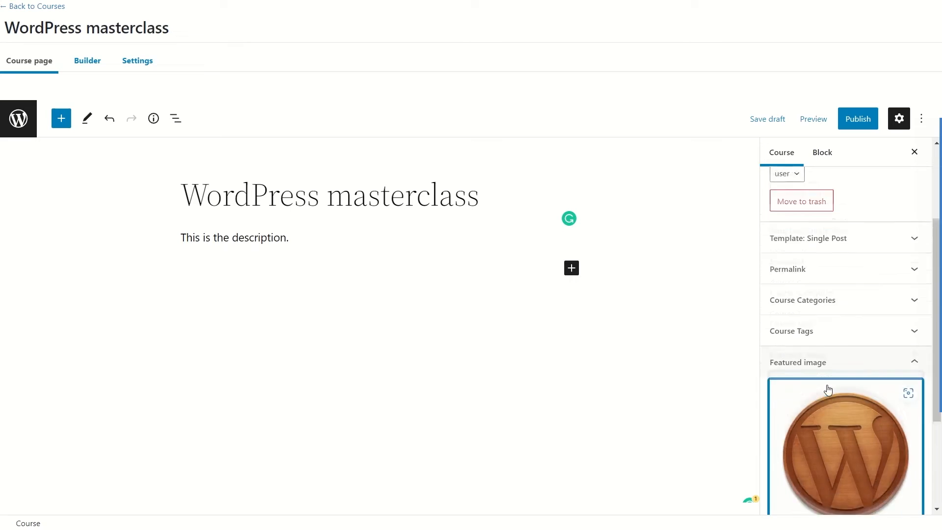
pyautogui.scroll(-3, 790, 369)
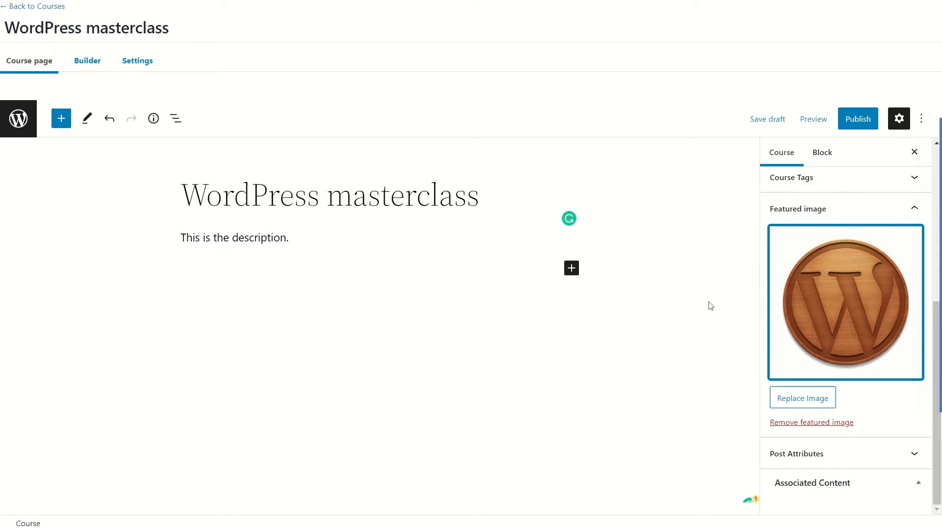
# Create a course category named "Web development" and assign it to the course
pyautogui.scroll(2, 794, 307)
pyautogui.scroll(3, 795, 306)
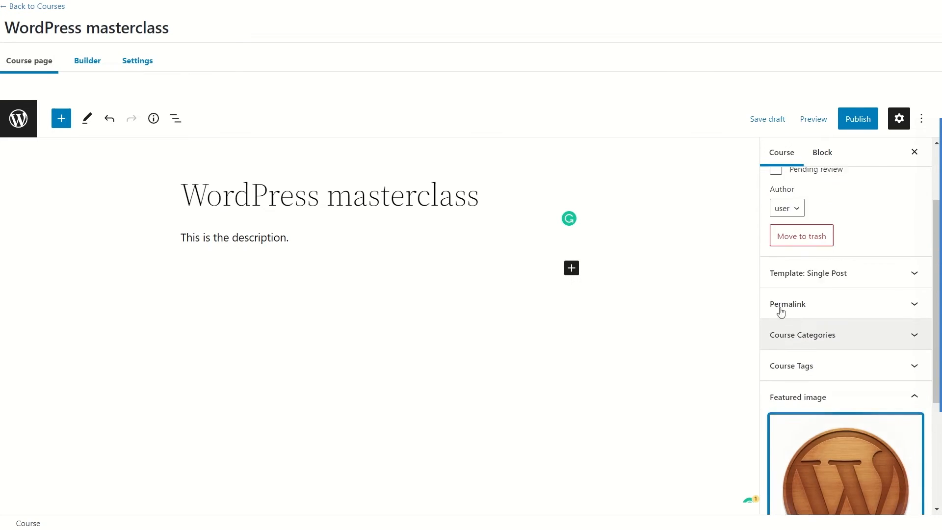
pyautogui.click(804, 374)
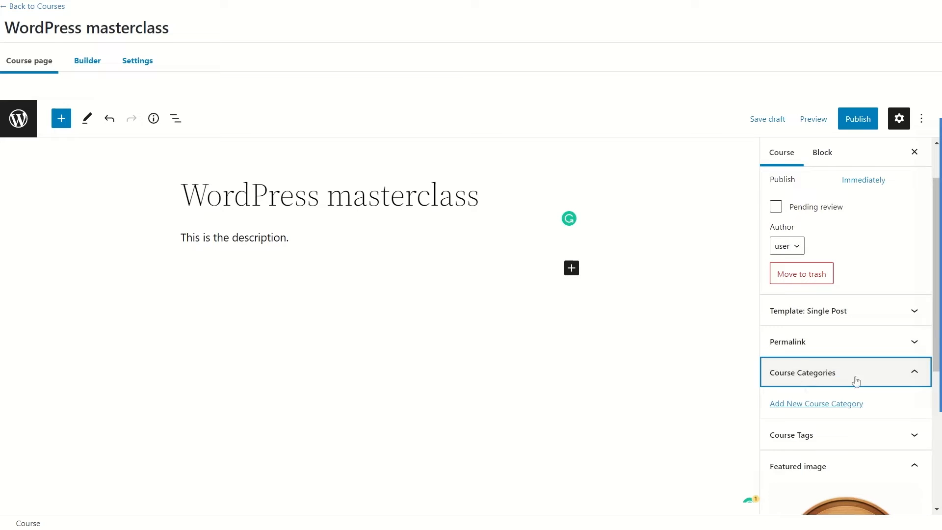
pyautogui.click(837, 405)
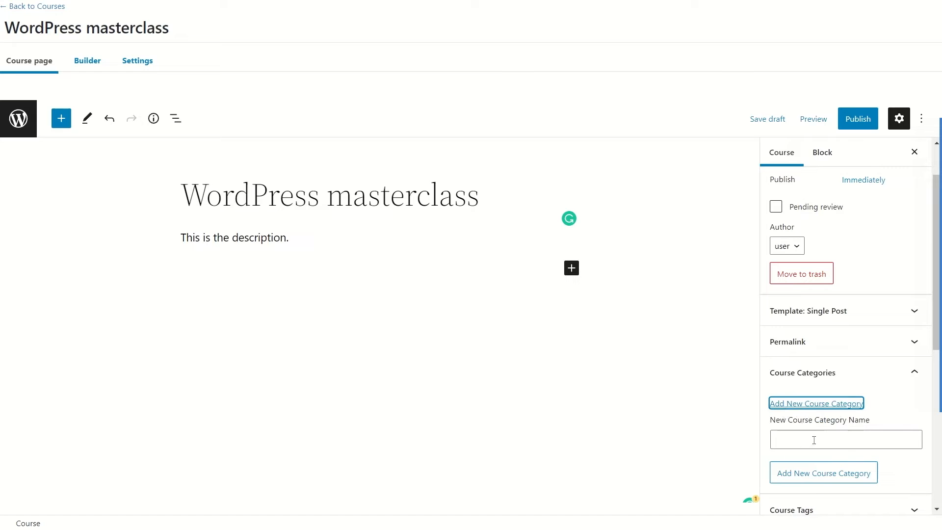
pyautogui.scroll(-3, 814, 432)
pyautogui.click(815, 325)
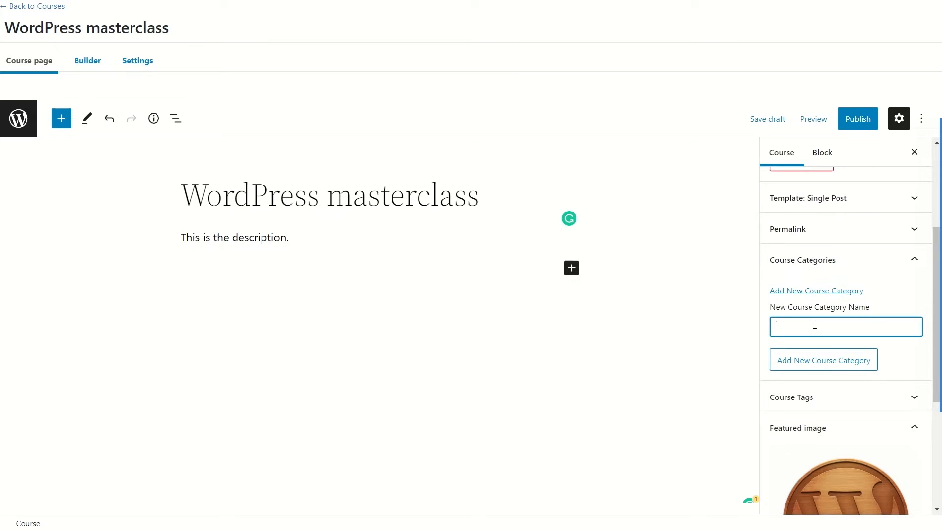
pyautogui.write('Web development')
pyautogui.click(836, 361)
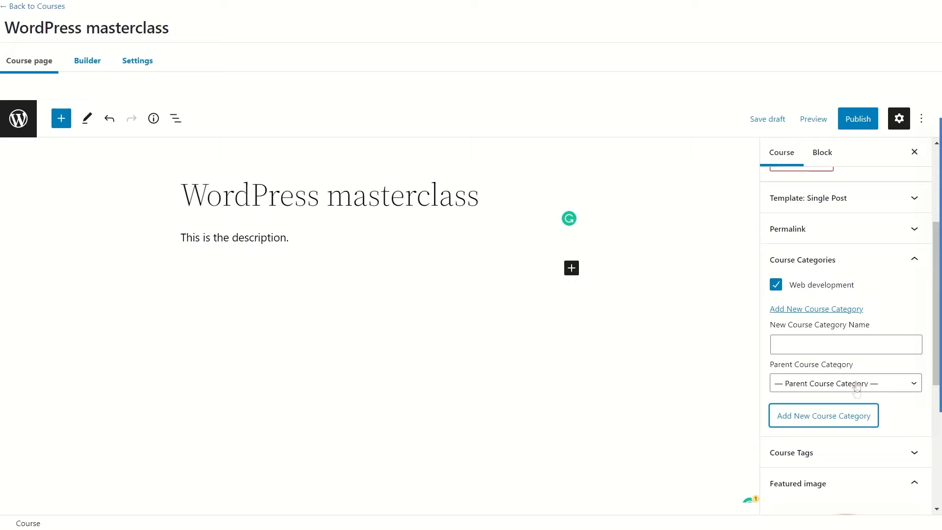
pyautogui.click(792, 259)
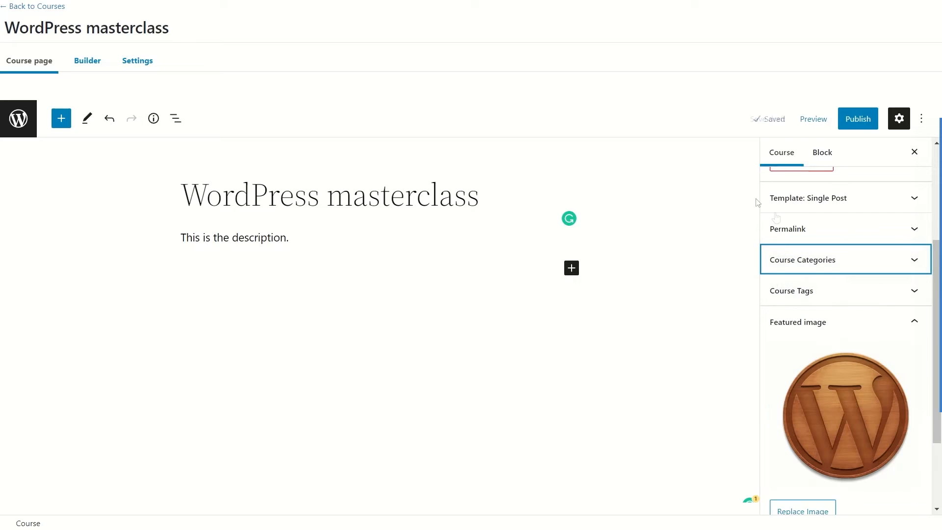
pyautogui.scroll(4, 782, 238)
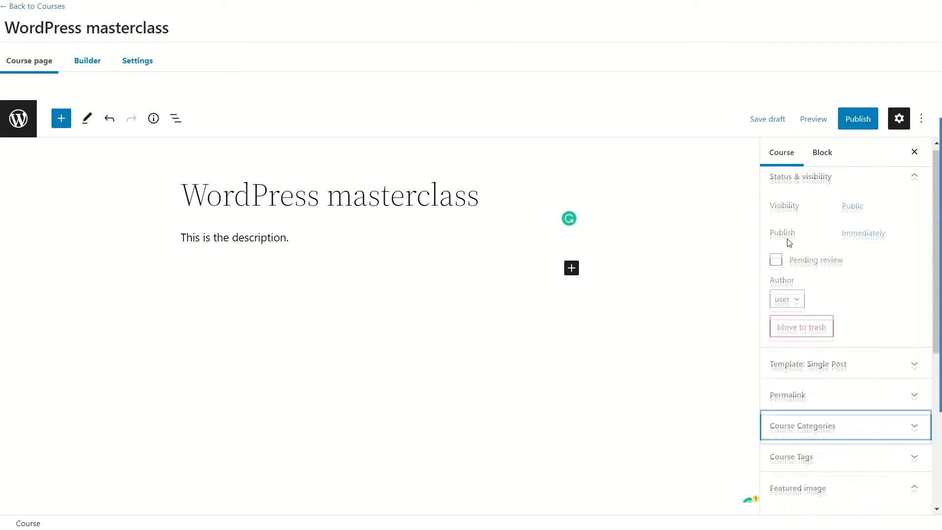
# Add a lesson titled "Introduction" to the WordPress masterclass course in the course builder
pyautogui.click(83, 65)
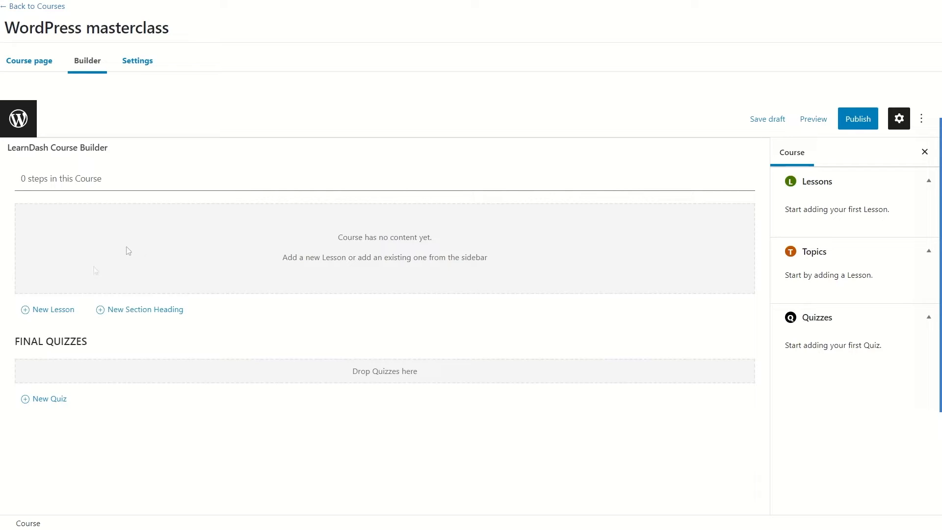
pyautogui.click(54, 311)
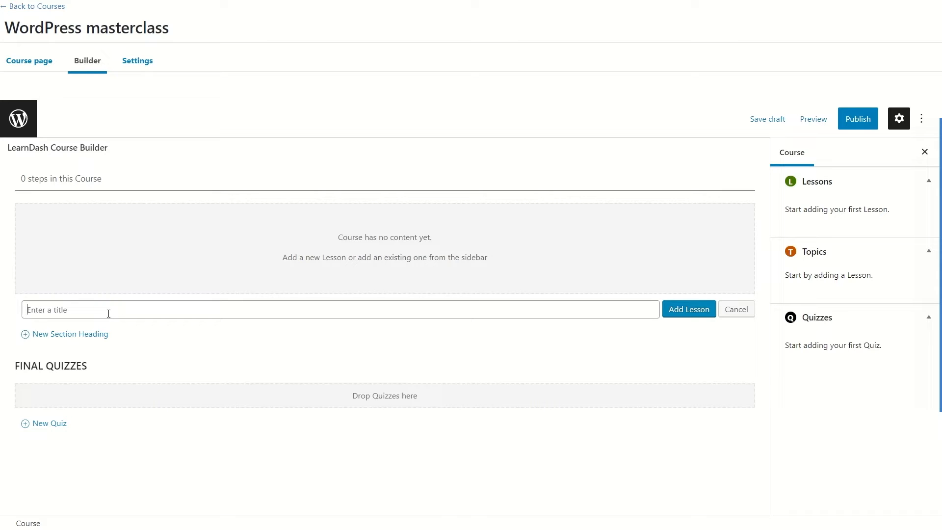
pyautogui.write('Introduction')
pyautogui.click(706, 313)
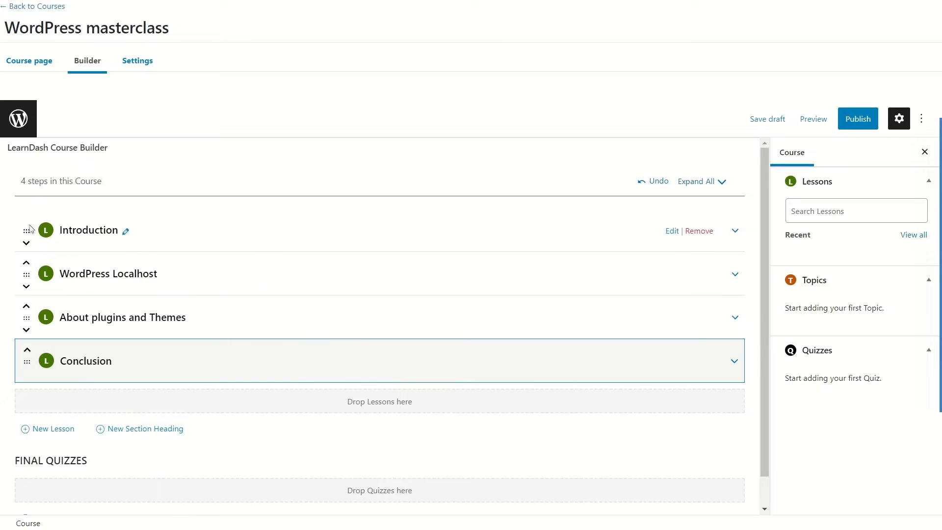
# Try reordering the lessons by moving Introduction below WordPress Localhost and back above it
pyautogui.moveTo(27, 230)
pyautogui.mouseDown()
pyautogui.moveTo(19, 319)
pyautogui.moveTo(19, 229)
pyautogui.mouseUp()
pyautogui.click(26, 242)
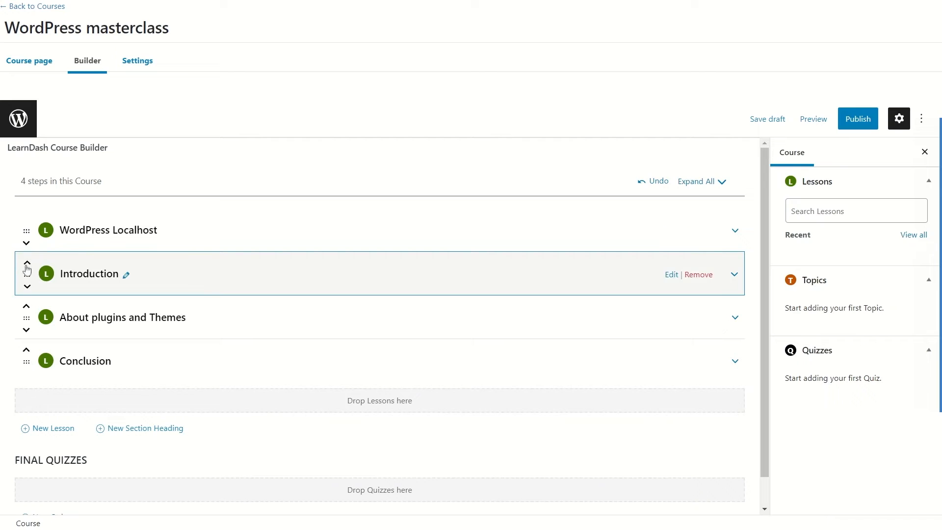
pyautogui.click(27, 263)
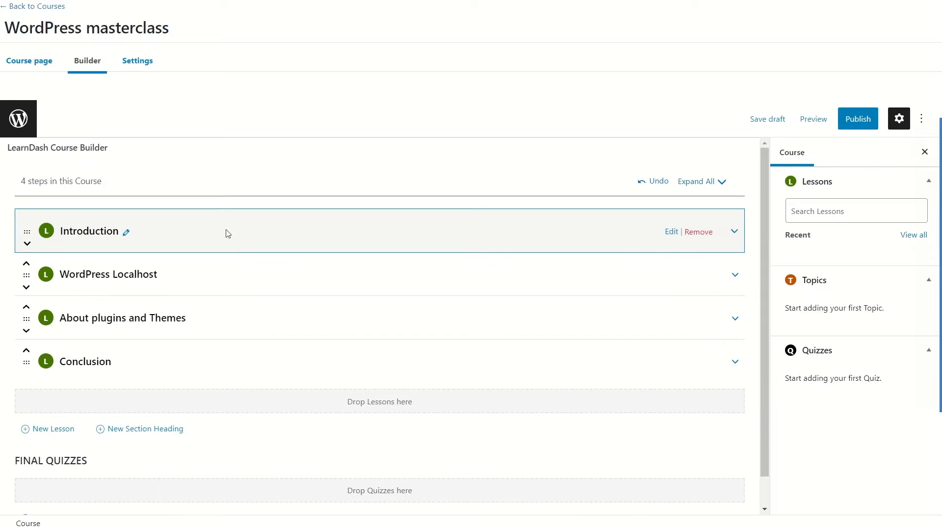
# Open the Introduction lesson for editing and add the text "This lesson will simply introduce you to the basics of WordPress."
pyautogui.click(671, 232)
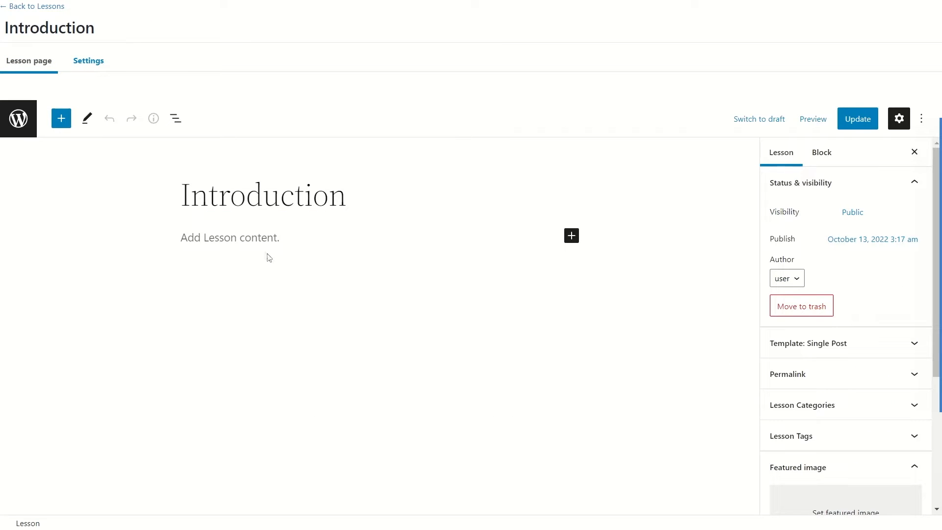
pyautogui.click(278, 238)
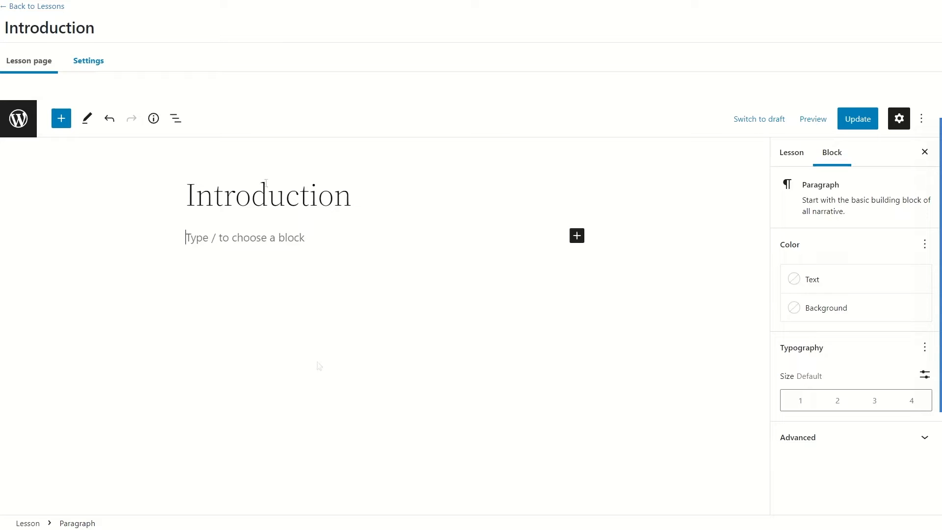
pyautogui.write('This lesson will simply introduce you to the basics of WordPress.')
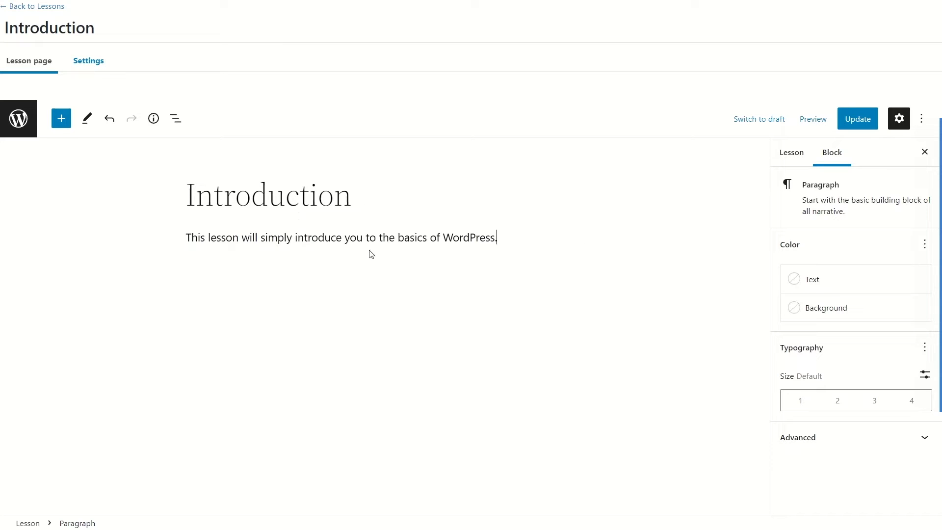
pyautogui.click(273, 271)
pyautogui.click(504, 240)
pyautogui.moveTo(505, 242); pyautogui.dragTo(126, 233)
pyautogui.click(298, 304)
# Try adding a video block with the insert-from-URL option below the Introduction lesson's text, and remove the block
pyautogui.click(572, 268)
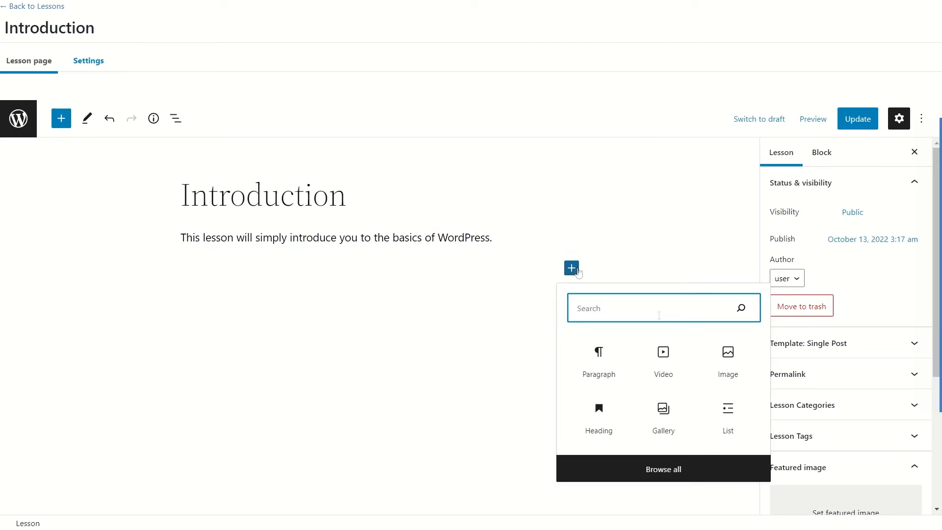
pyautogui.click(605, 249)
pyautogui.click(576, 273)
pyautogui.click(657, 363)
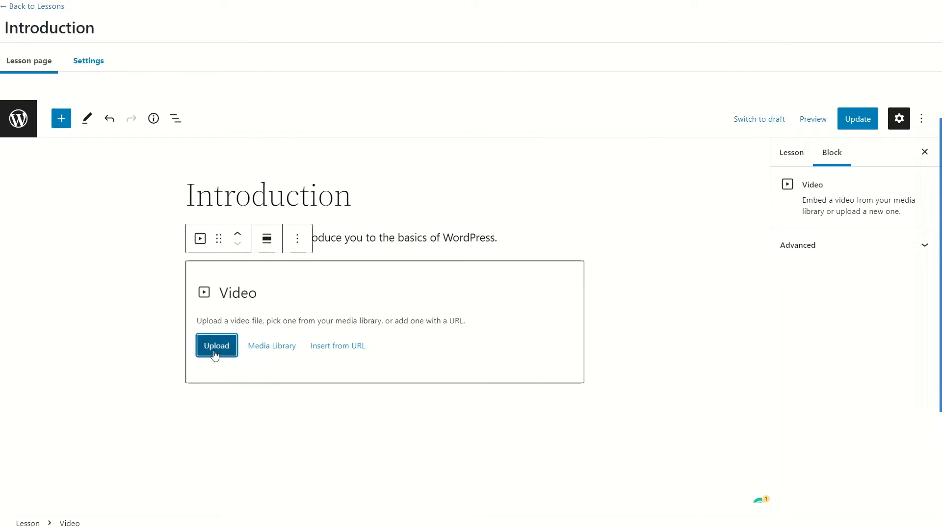
pyautogui.click(329, 350)
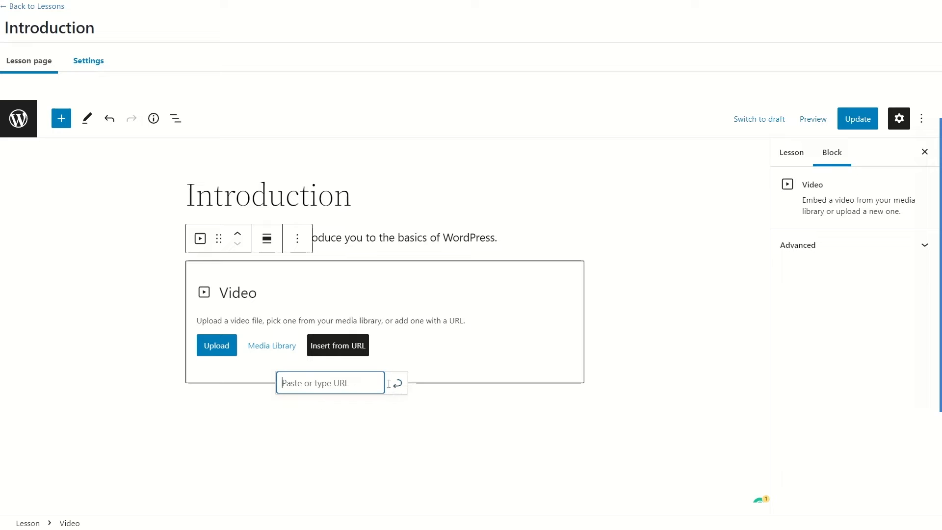
pyautogui.click(515, 221)
pyautogui.click(544, 297)
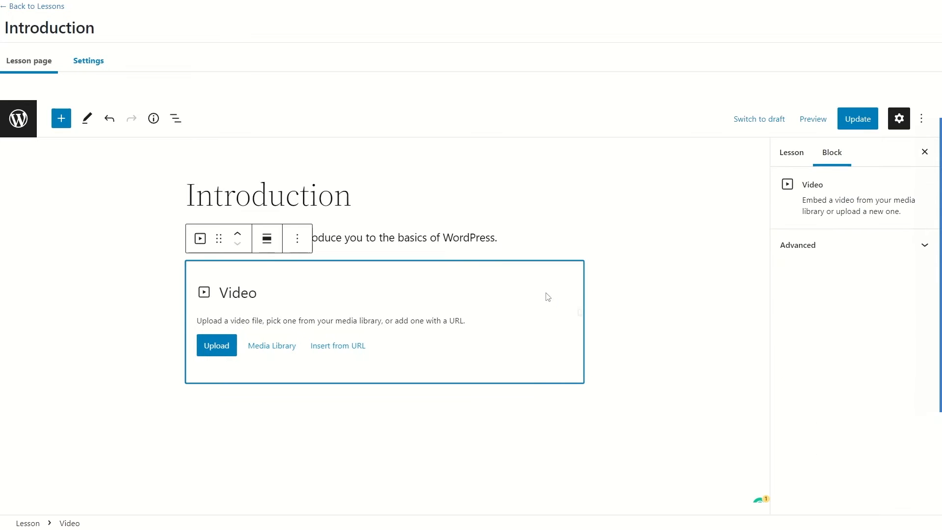
pyautogui.click(301, 248)
pyautogui.click(362, 519)
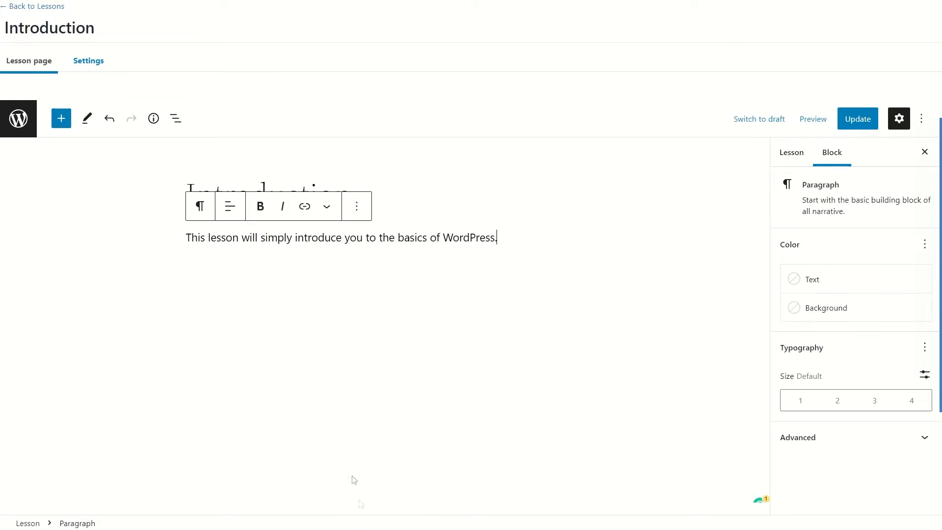
# Save the changes to the Introduction lesson and return to the lessons list
pyautogui.click(478, 293)
pyautogui.click(863, 119)
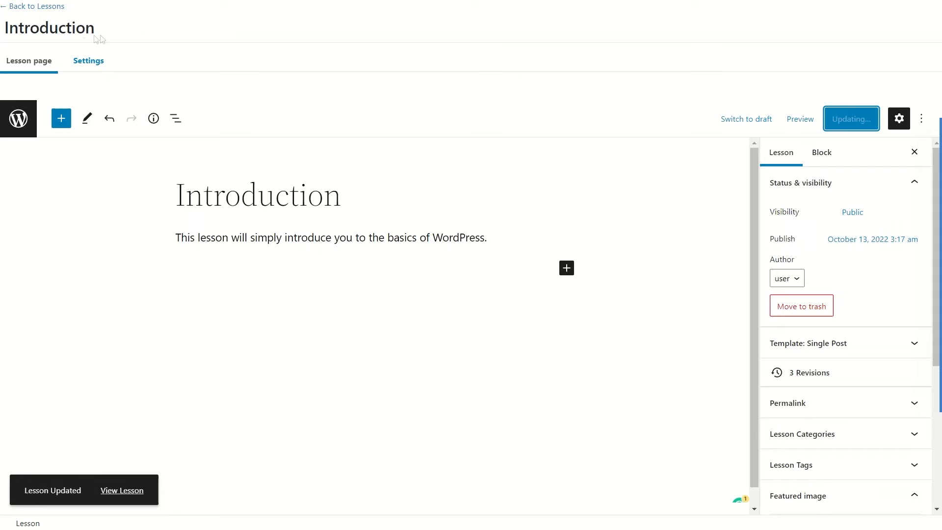
pyautogui.click(54, 6)
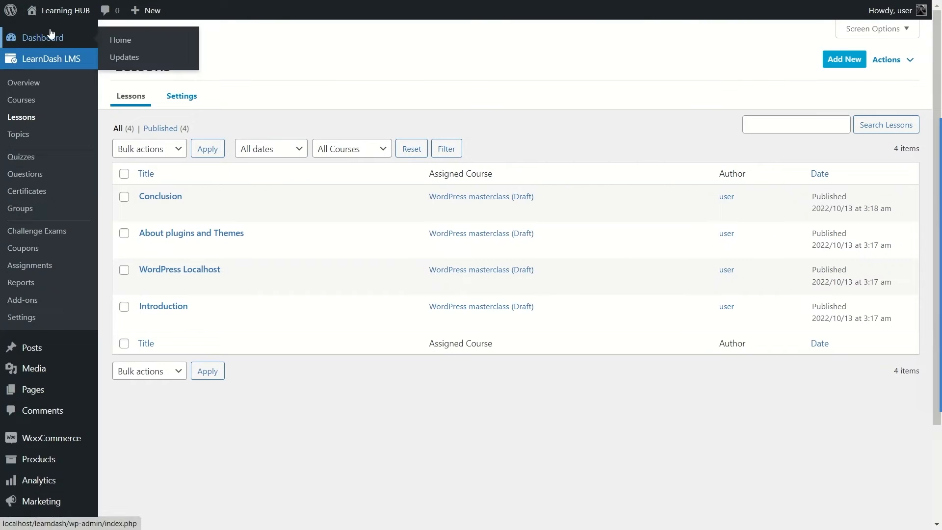
pyautogui.moveTo(256, 244)
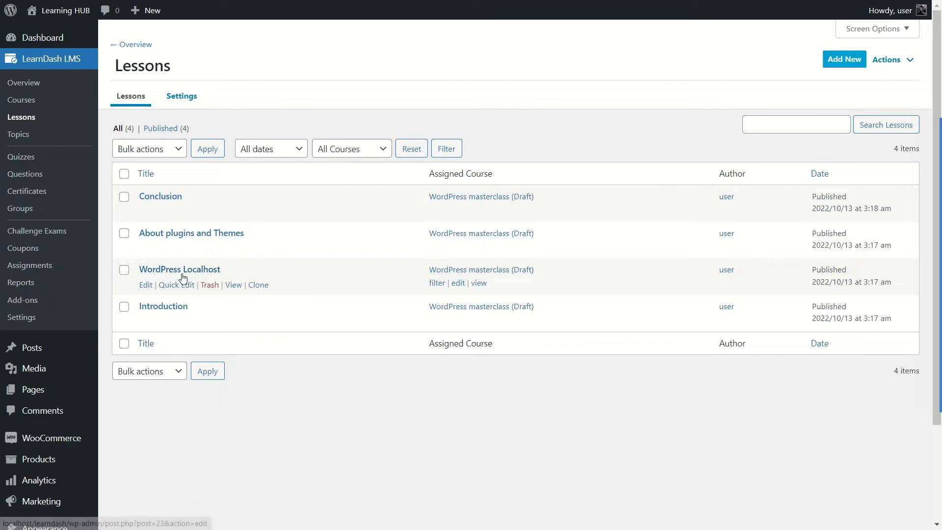
# Review the lessons in the WordPress masterclass course's builder and return to the course list
pyautogui.click(22, 101)
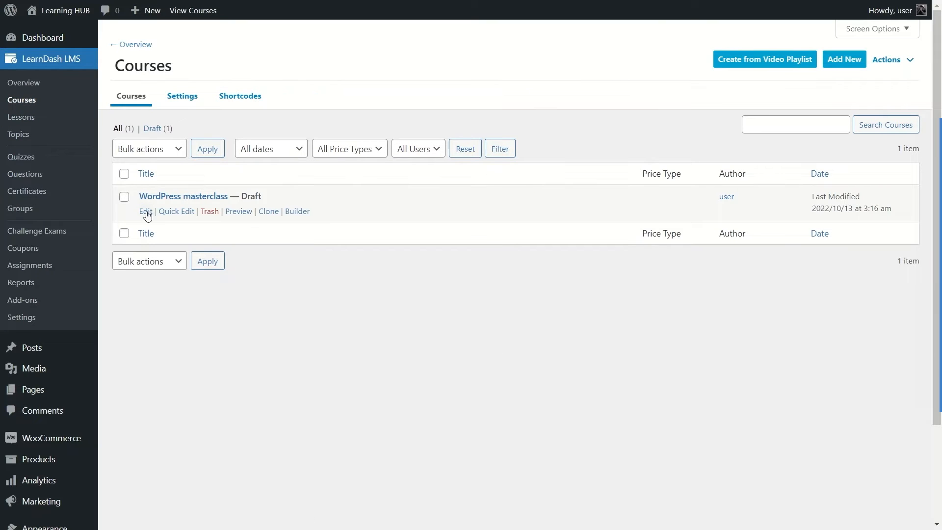
pyautogui.click(146, 212)
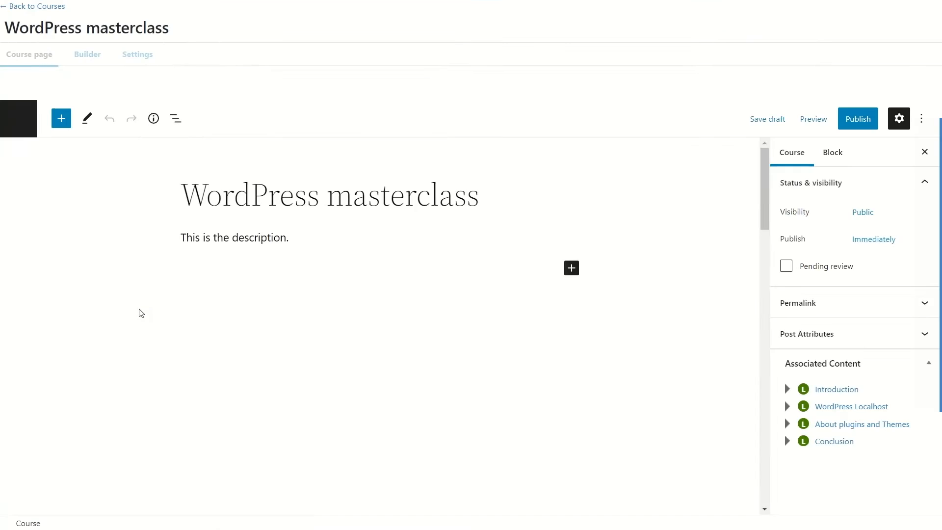
pyautogui.click(92, 64)
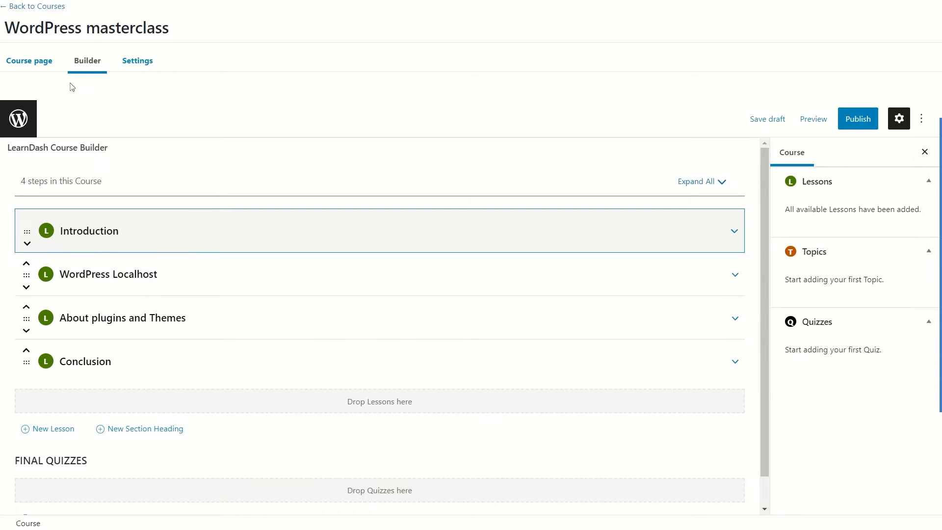
pyautogui.click(52, 7)
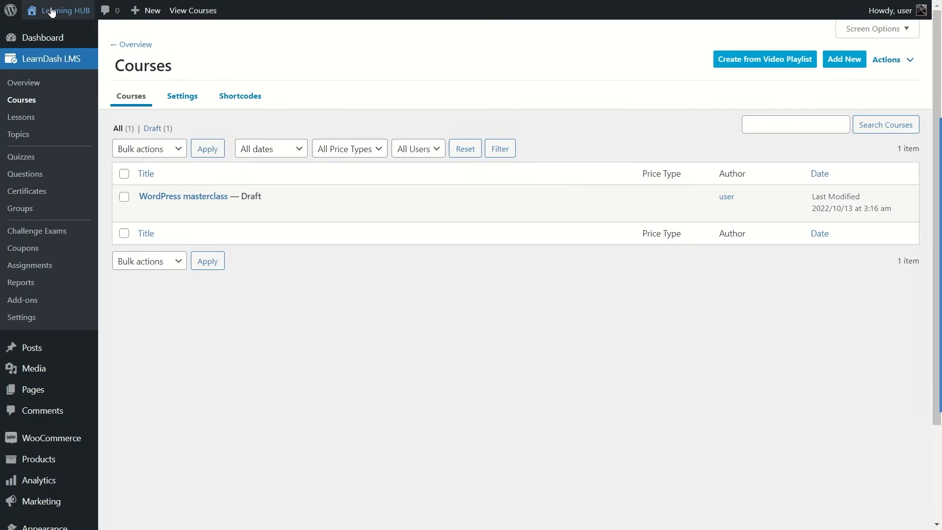
# Create a topic titled "What is WordPress" with the text "WordPress is a CMS or Content Management System. Using WordPress you can create and manage your website."
pyautogui.click(33, 140)
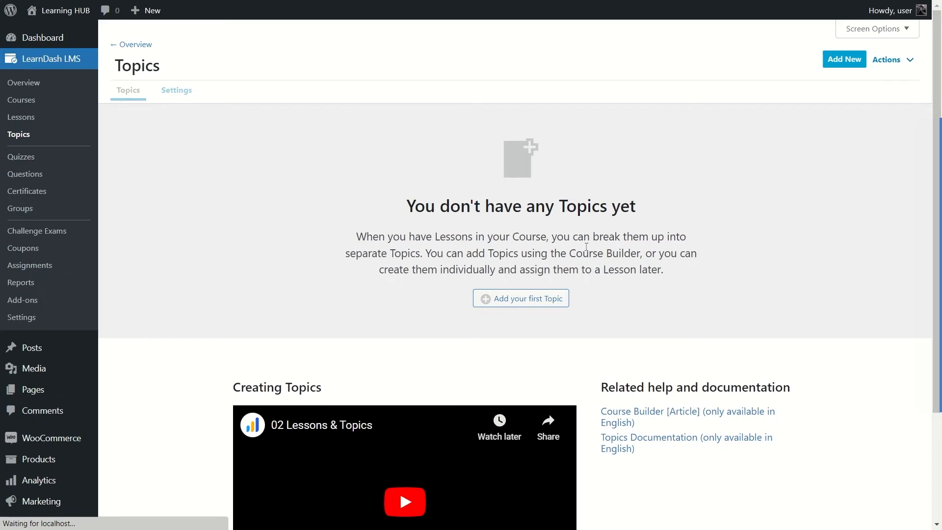
pyautogui.scroll(-3, 583, 246)
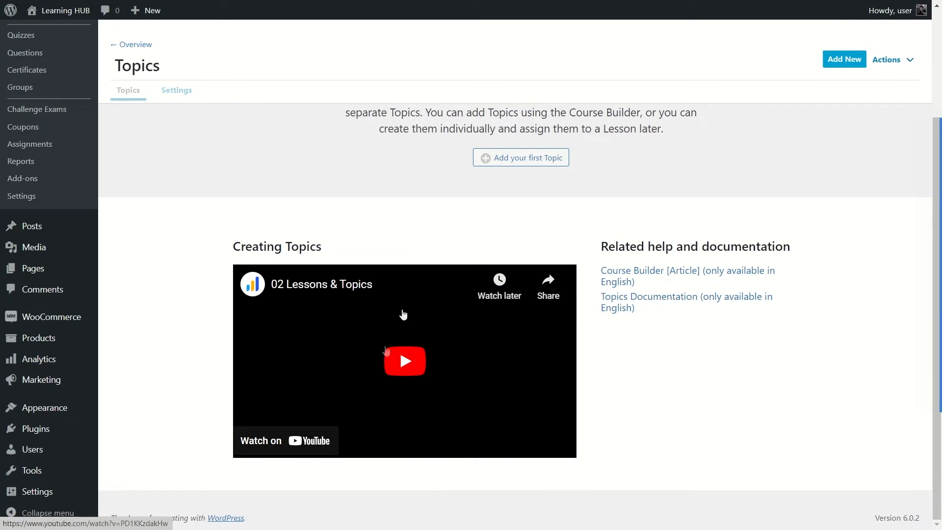
pyautogui.scroll(3, 358, 368)
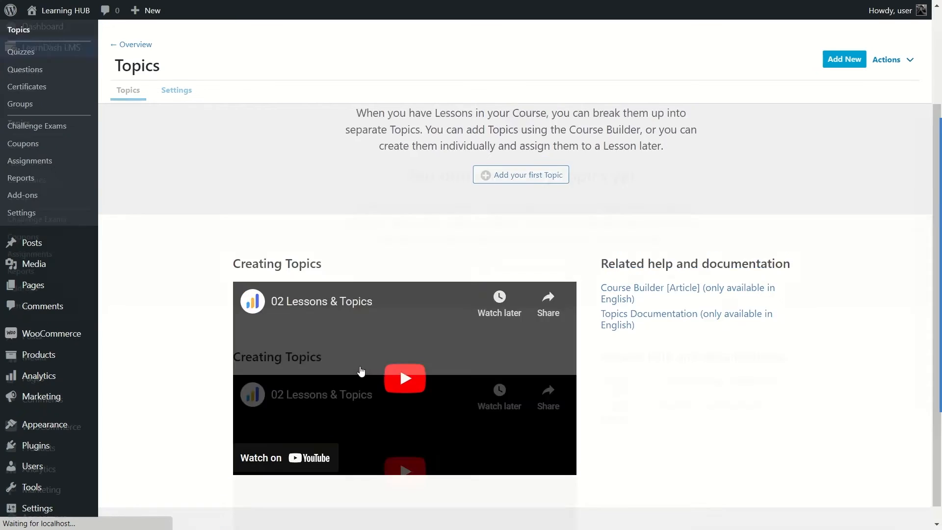
pyautogui.click(525, 302)
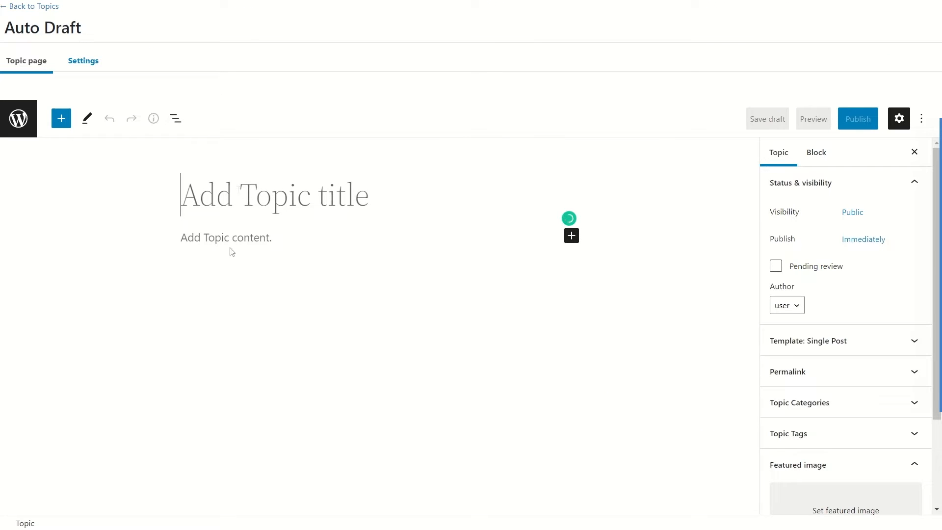
pyautogui.write('What is WordPress WordPress is a CMS or Content Management System. Using WordPress you can create and manage your website.')
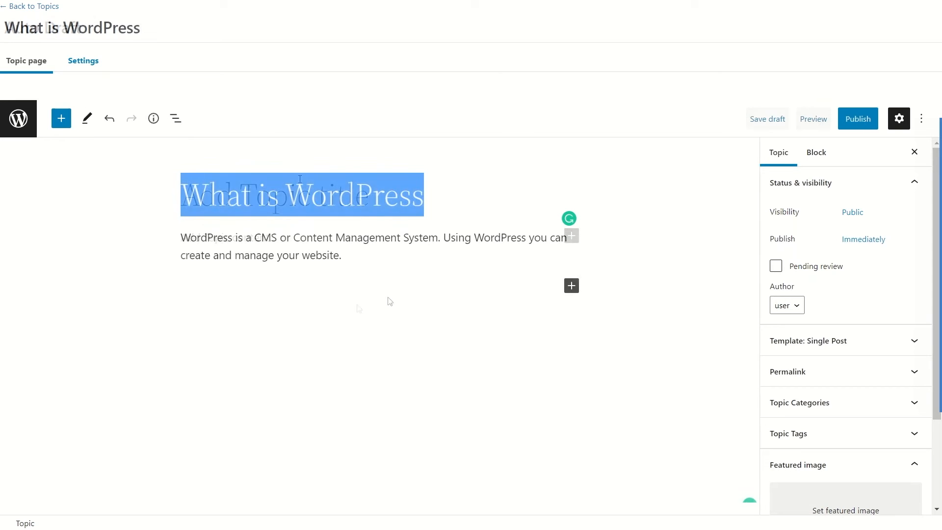
pyautogui.moveTo(182, 193); pyautogui.dragTo(431, 193)
pyautogui.click(400, 255)
pyautogui.moveTo(400, 254); pyautogui.dragTo(162, 242)
pyautogui.click(397, 269)
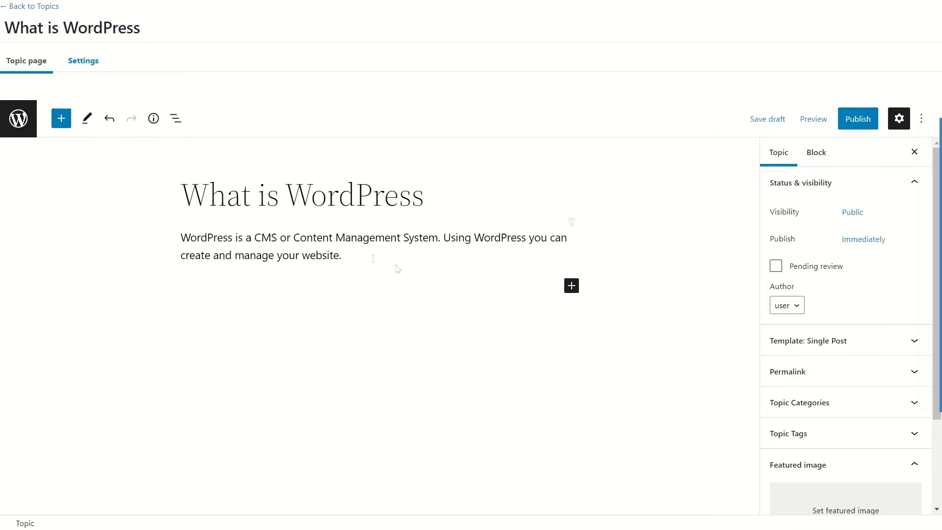
# Try adding a video block with the insert-from-URL option below the What is WordPress topic's text, and remove the block
pyautogui.click(571, 286)
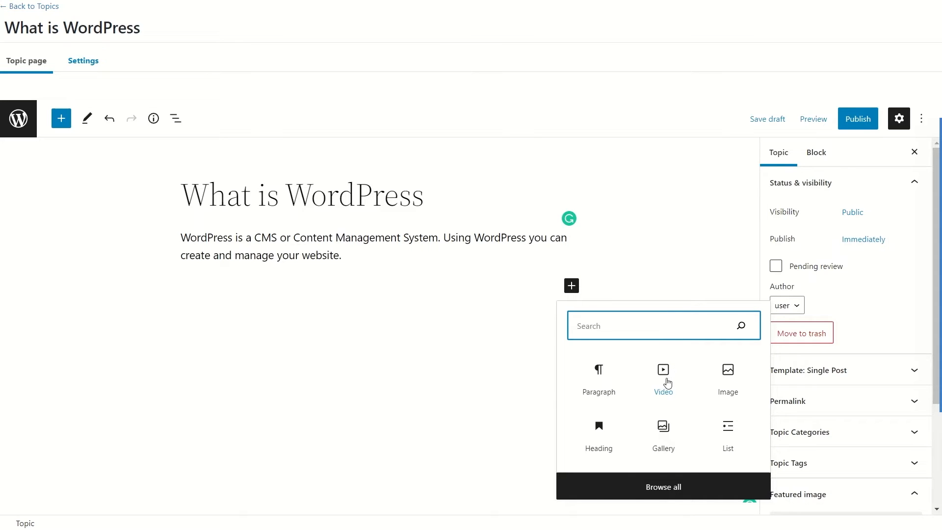
pyautogui.click(660, 378)
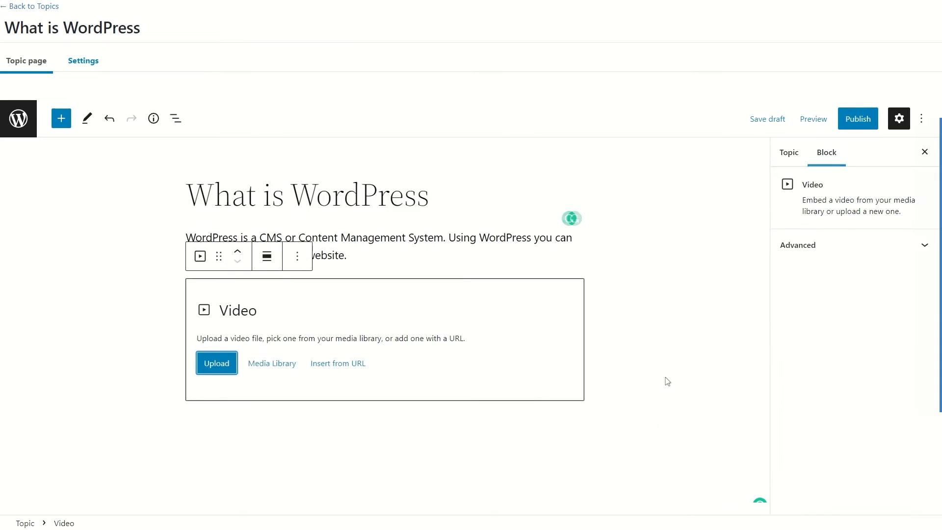
pyautogui.click(357, 368)
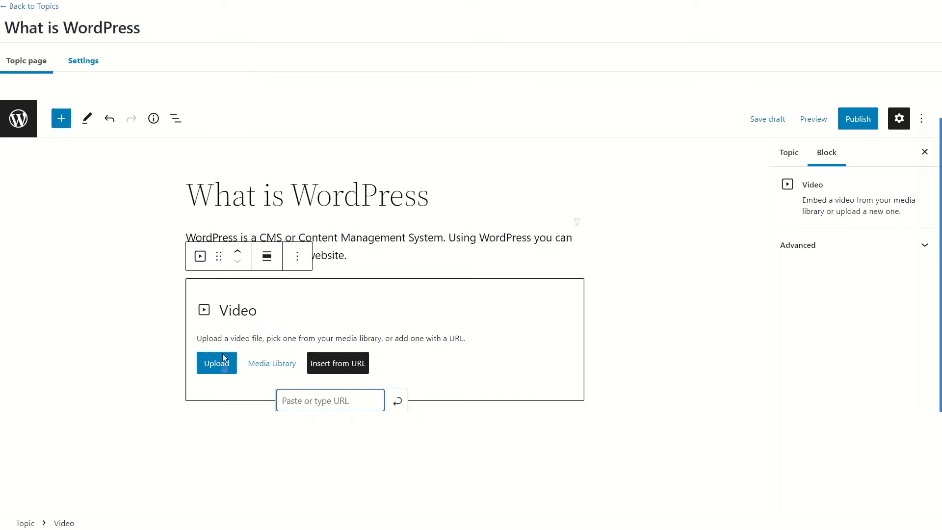
pyautogui.rightClick(216, 370)
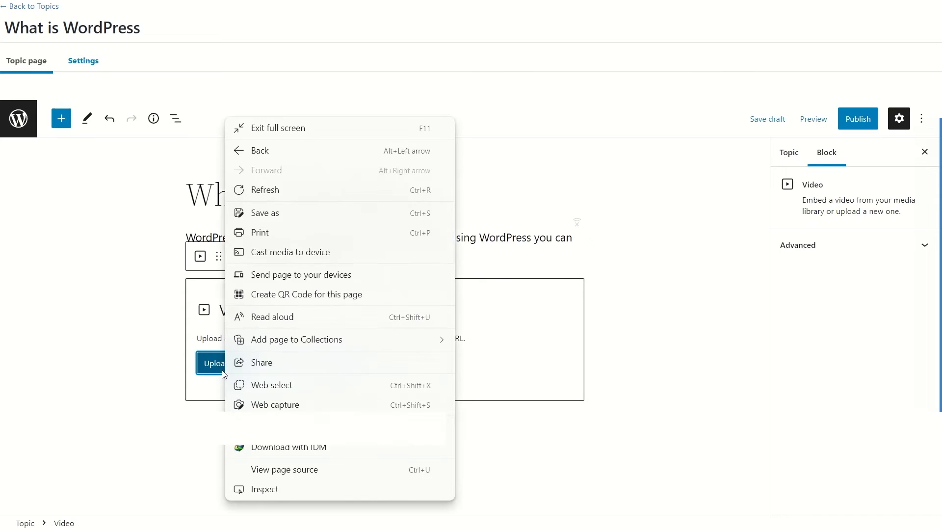
pyautogui.click(512, 321)
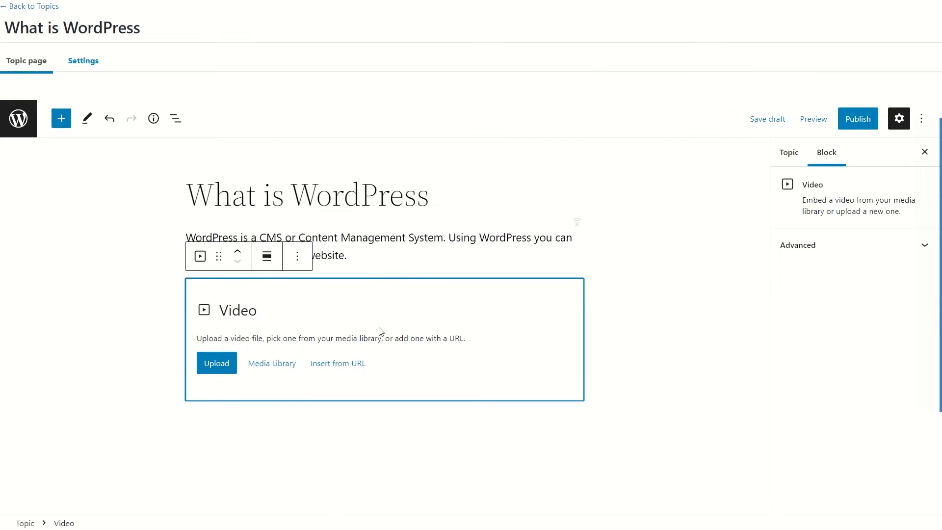
pyautogui.click(308, 267)
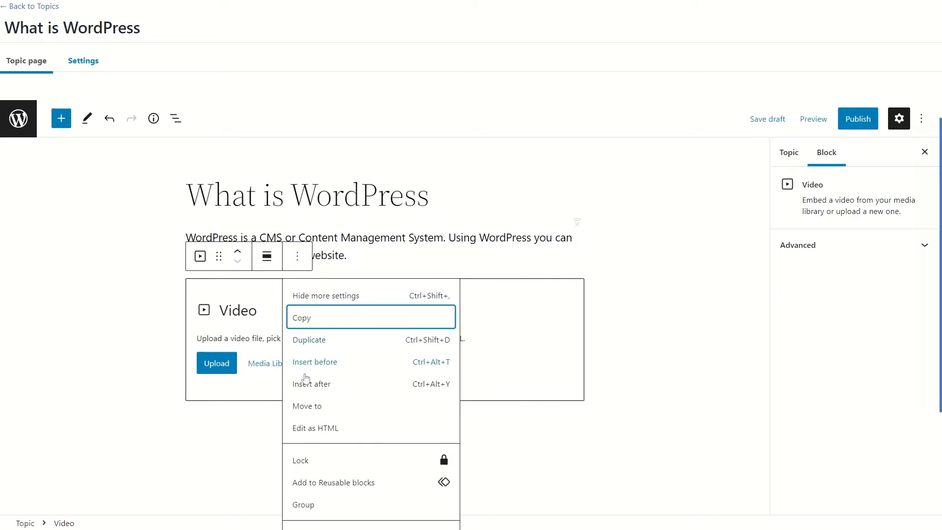
pyautogui.click(360, 525)
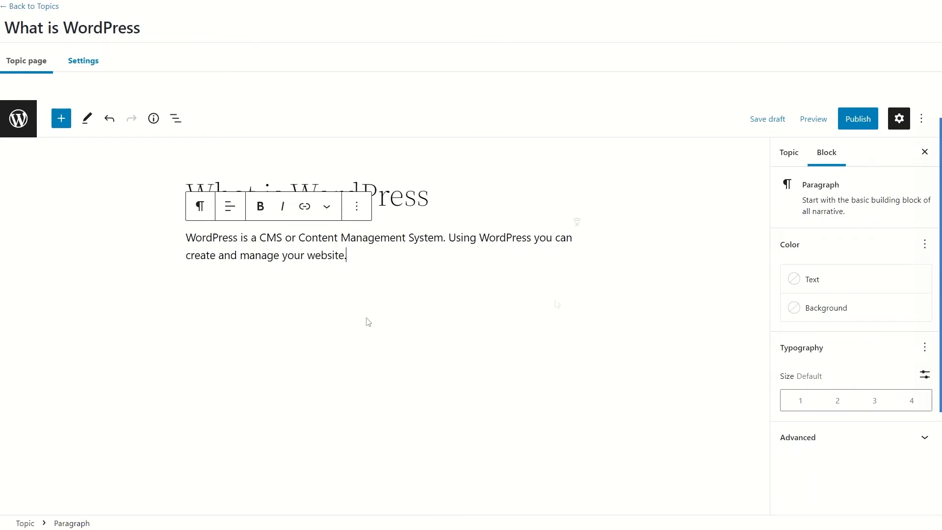
pyautogui.click(382, 288)
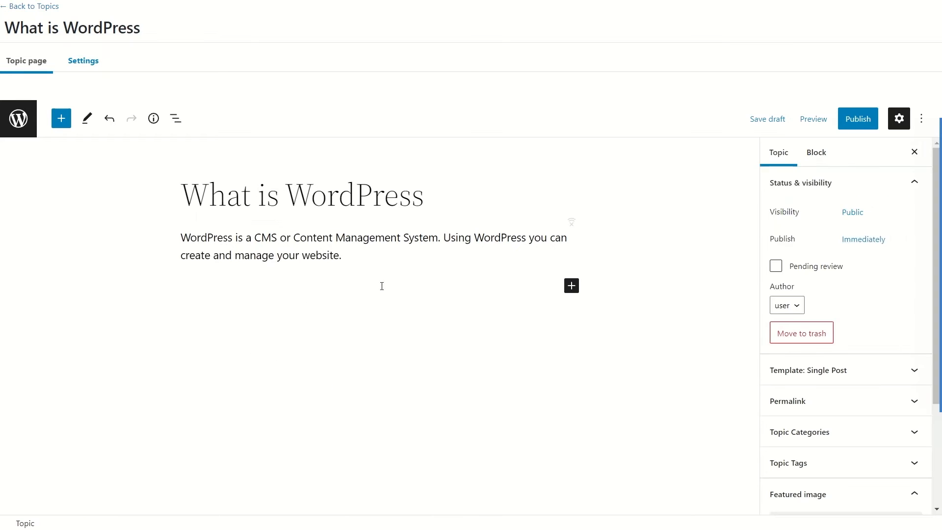
# Publish the What is WordPress topic and start adding another new topic
pyautogui.click(857, 121)
pyautogui.click(828, 84)
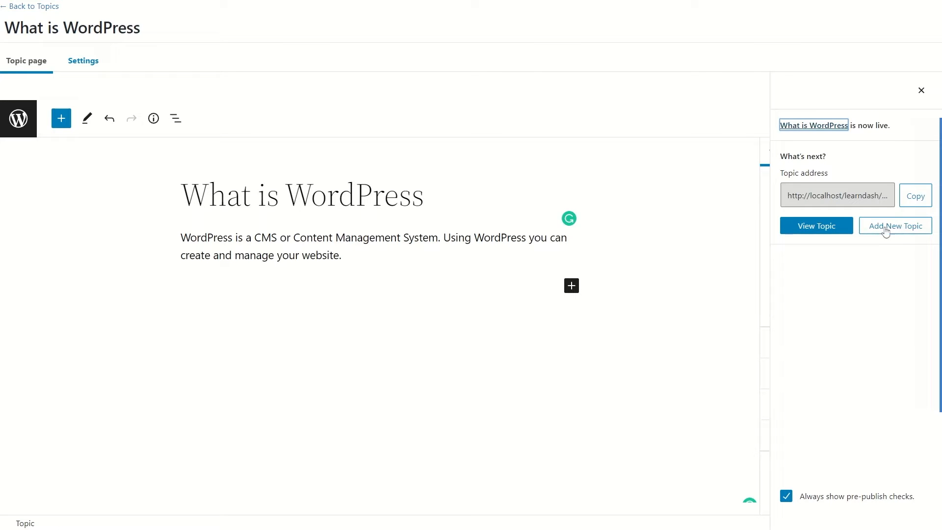
pyautogui.click(904, 231)
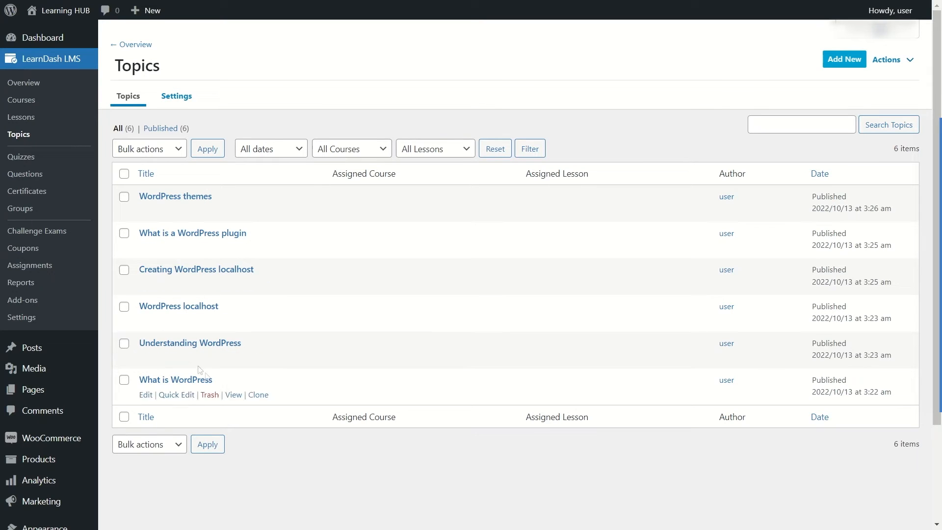
# Assign the What is WordPress topic to the WordPress masterclass course and the Introduction lesson, and update the topic
pyautogui.click(145, 396)
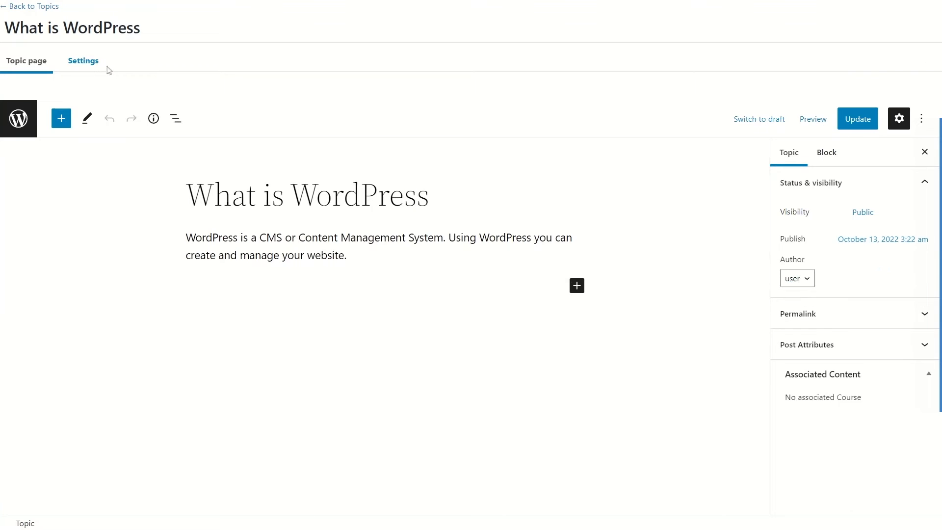
pyautogui.click(84, 64)
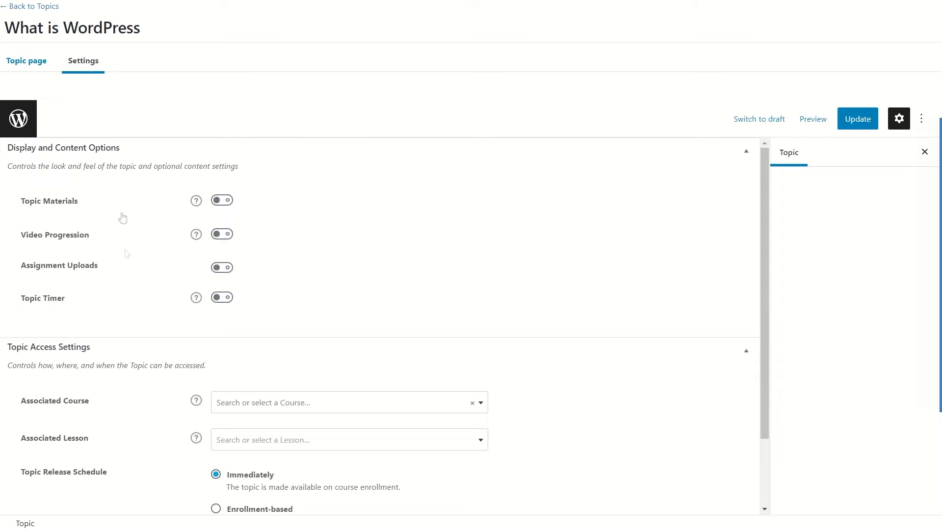
pyautogui.scroll(-1, 143, 265)
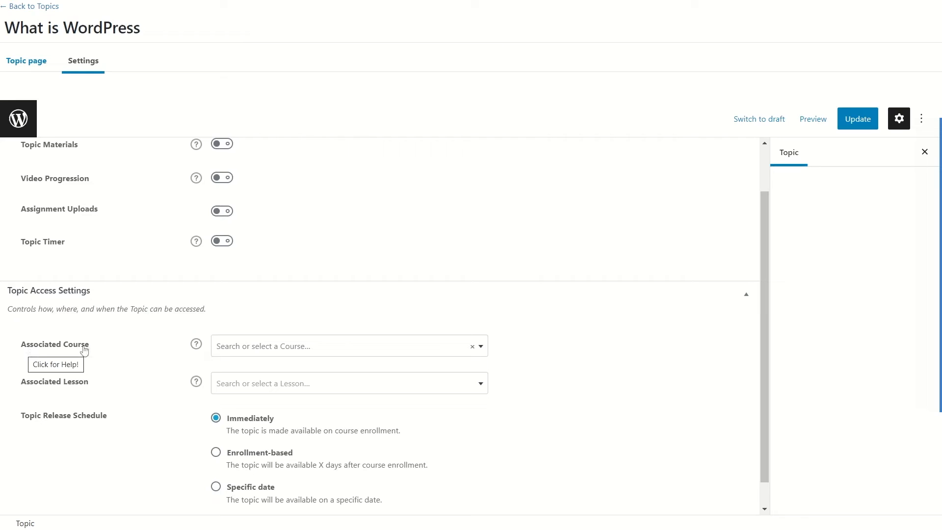
pyautogui.click(272, 346)
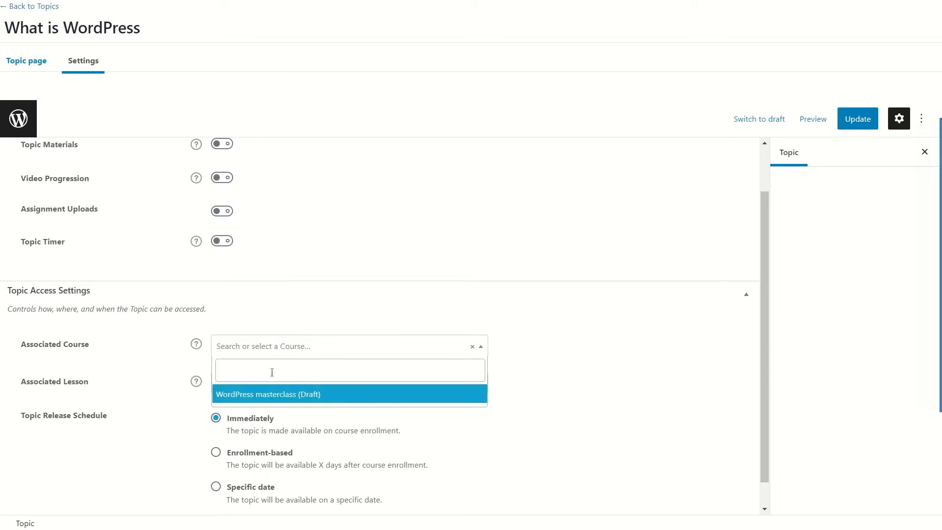
pyautogui.click(279, 400)
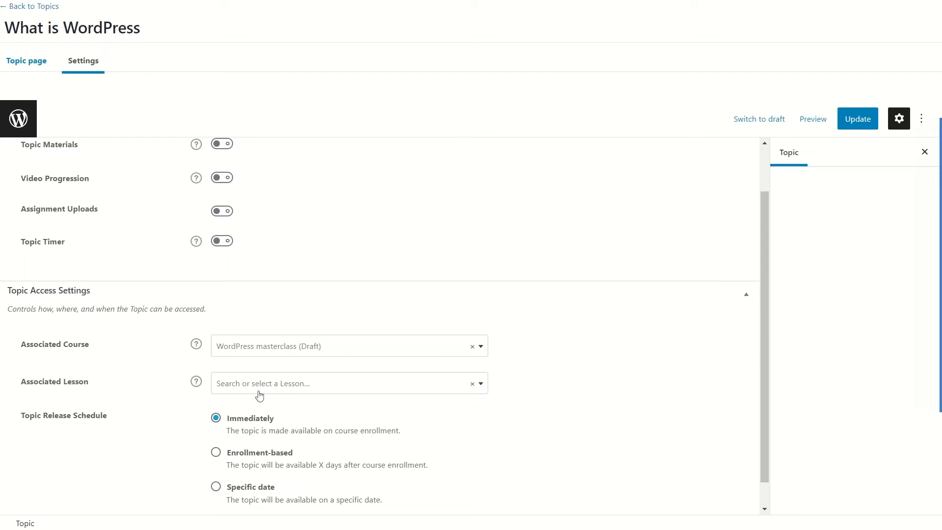
pyautogui.click(301, 390)
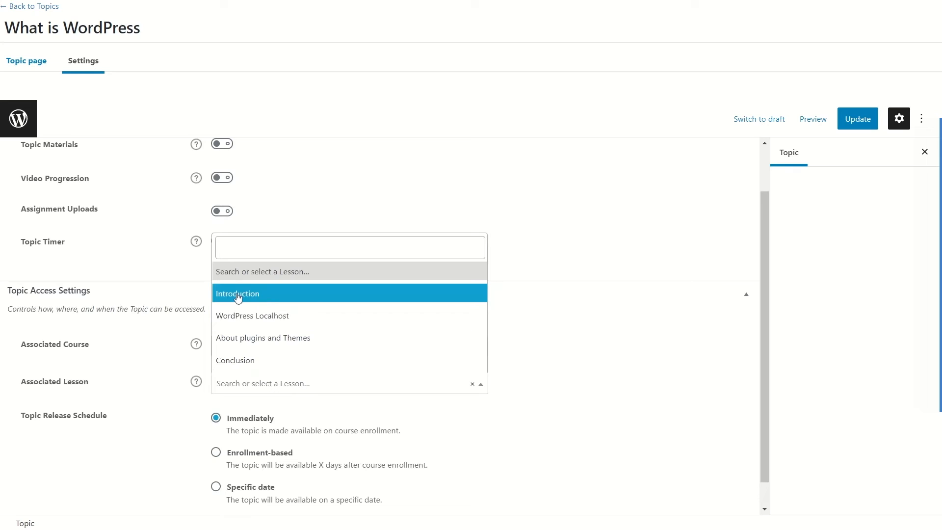
pyautogui.click(239, 294)
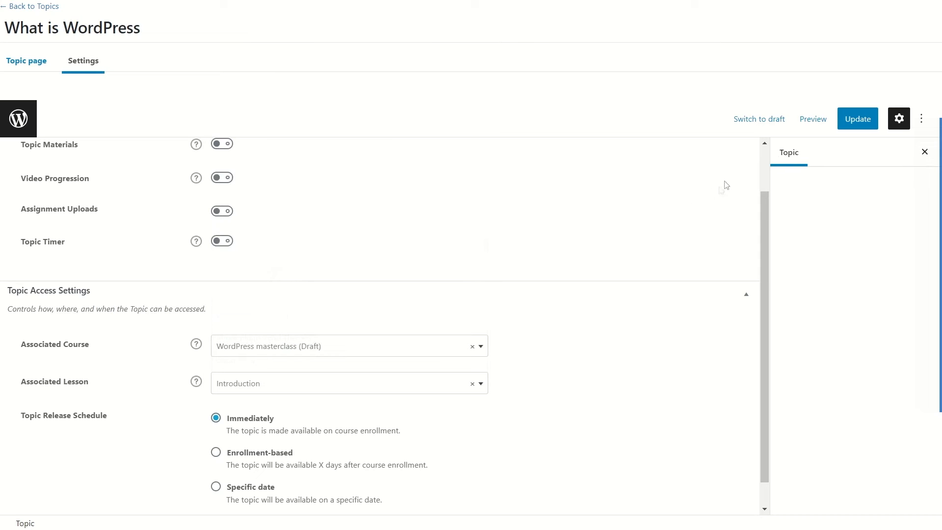
pyautogui.click(856, 121)
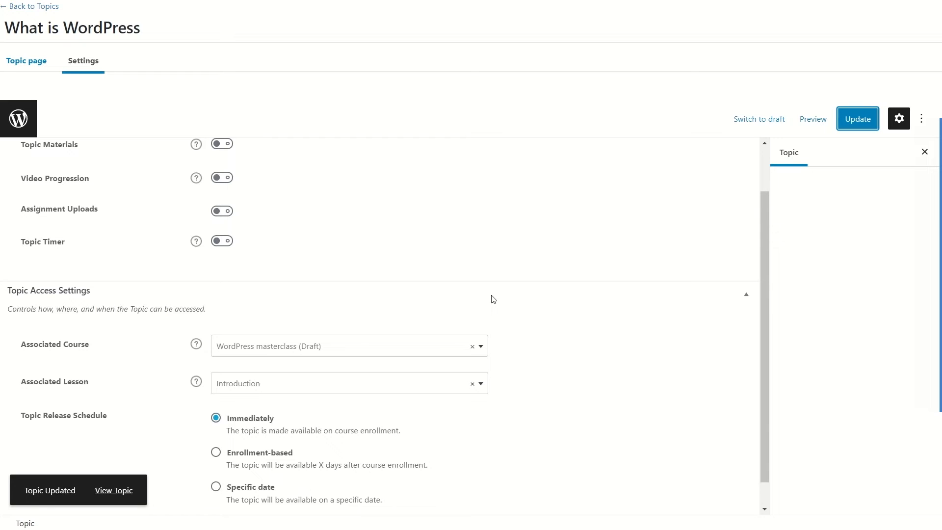
# Try out the topic's Topic Materials, Assignment Uploads and Topic Timer options, switching each one back off
pyautogui.scroll(1, 491, 302)
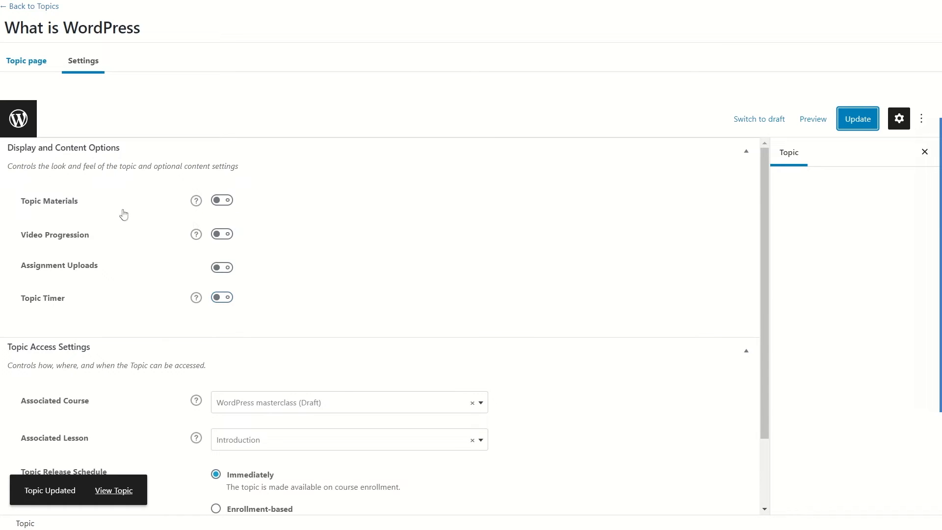
pyautogui.click(227, 201)
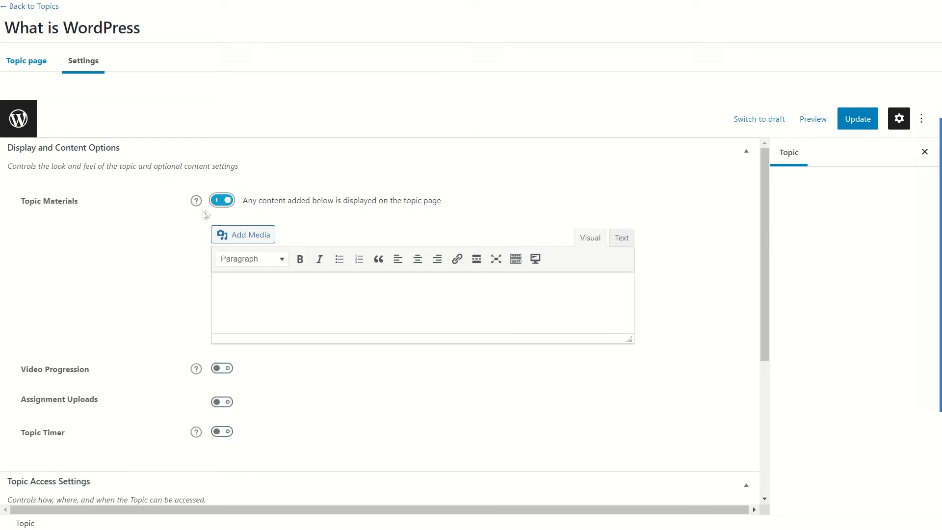
pyautogui.click(221, 200)
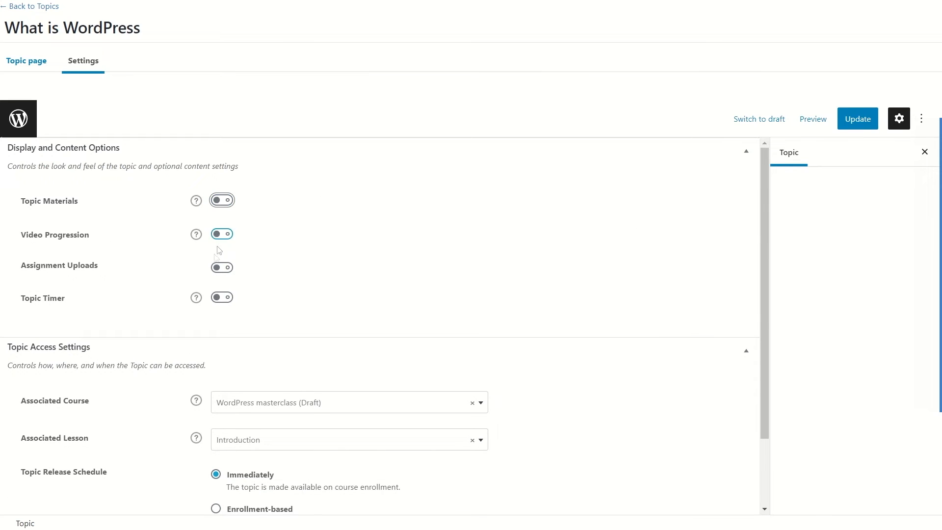
pyautogui.click(221, 267)
pyautogui.scroll(-1, 298, 314)
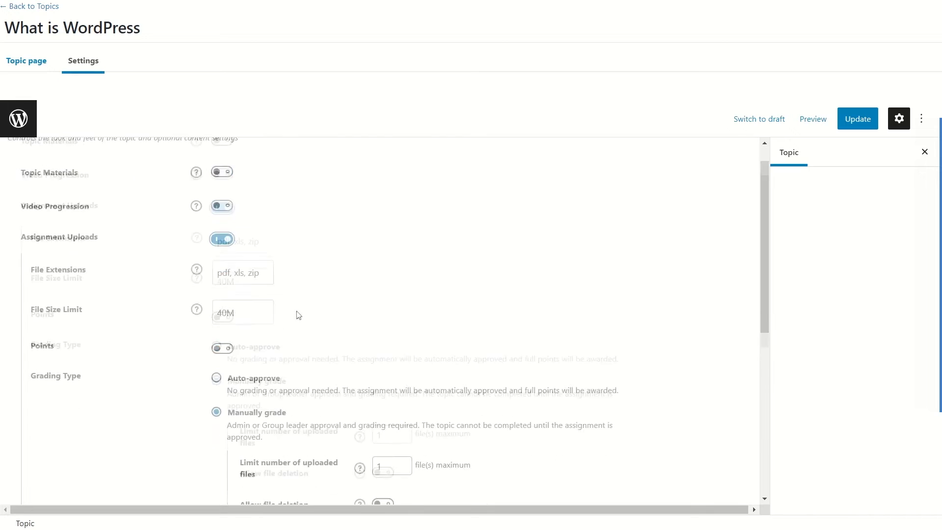
pyautogui.scroll(-3, 294, 314)
pyautogui.scroll(3, 253, 316)
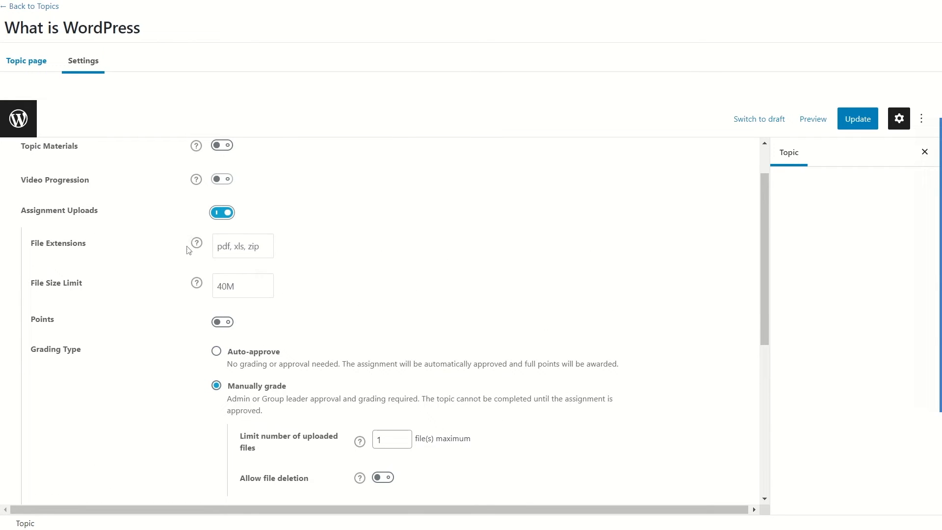
pyautogui.click(223, 215)
pyautogui.scroll(-1, 252, 267)
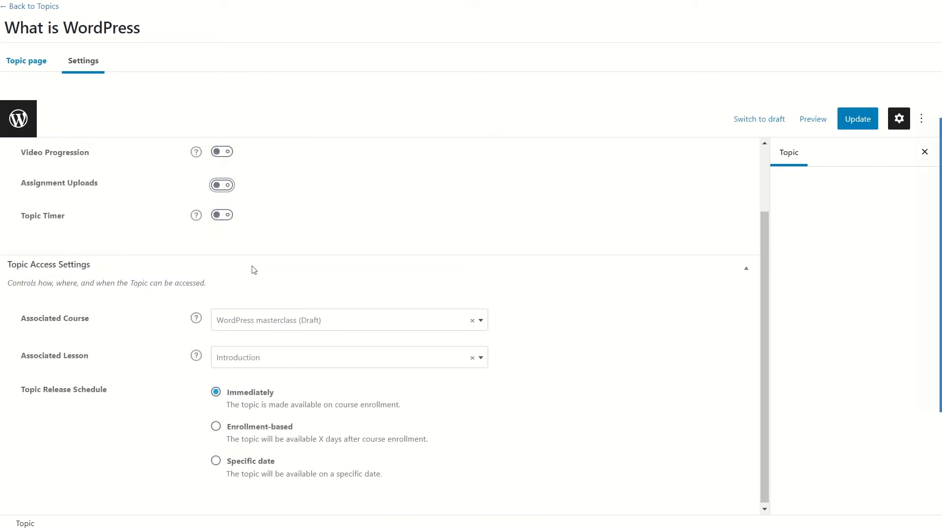
pyautogui.click(226, 215)
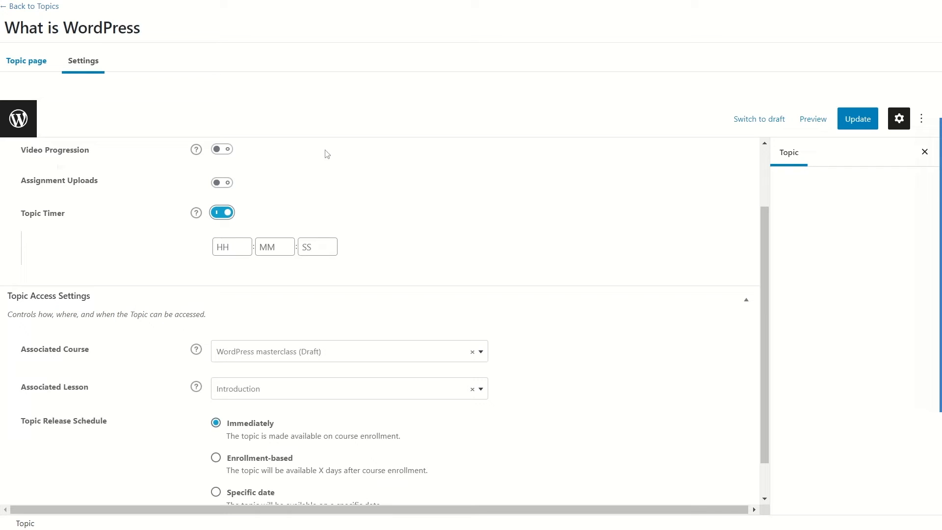
pyautogui.click(229, 210)
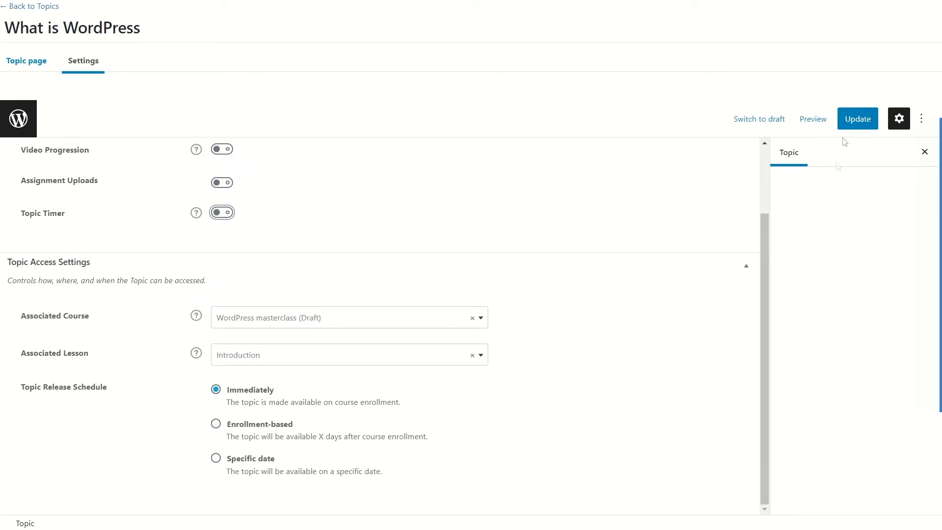
# Update the What is WordPress topic and open the WordPress masterclass course in the course builder
pyautogui.click(853, 119)
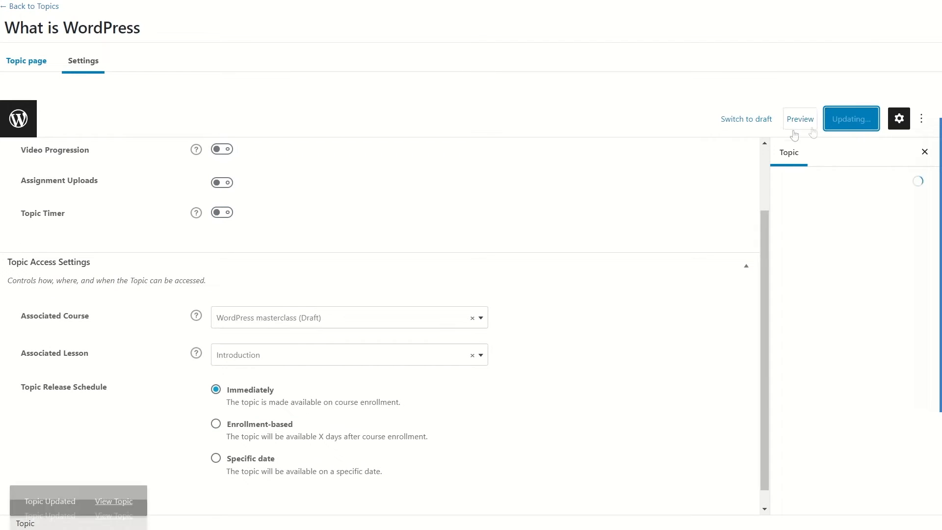
pyautogui.click(32, 6)
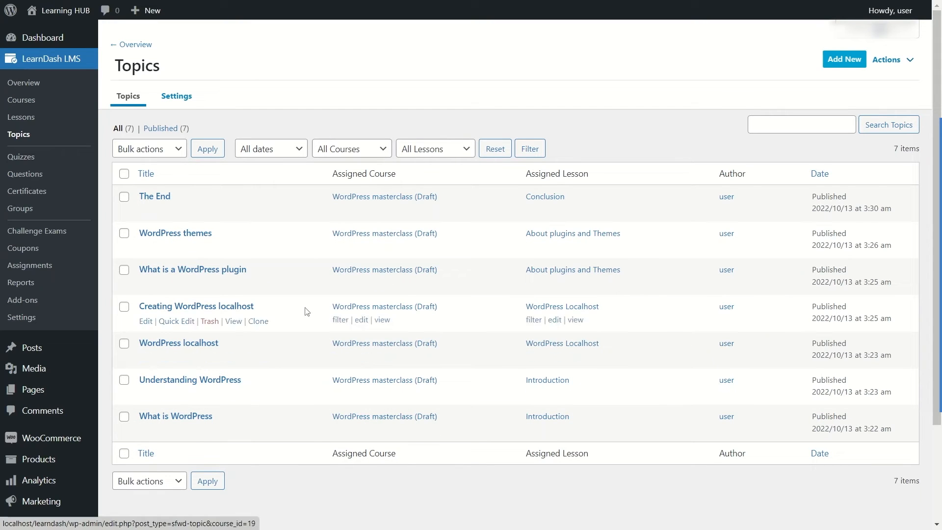
pyautogui.click(22, 101)
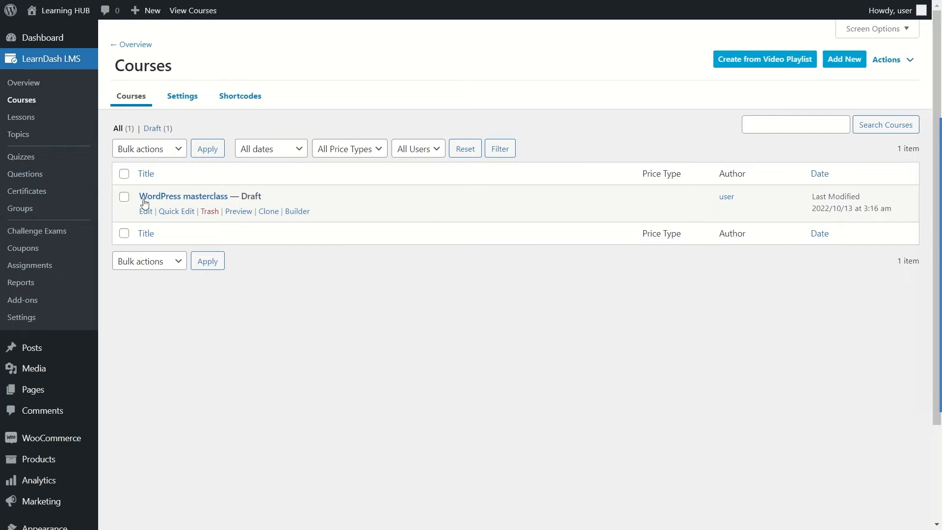
pyautogui.click(146, 210)
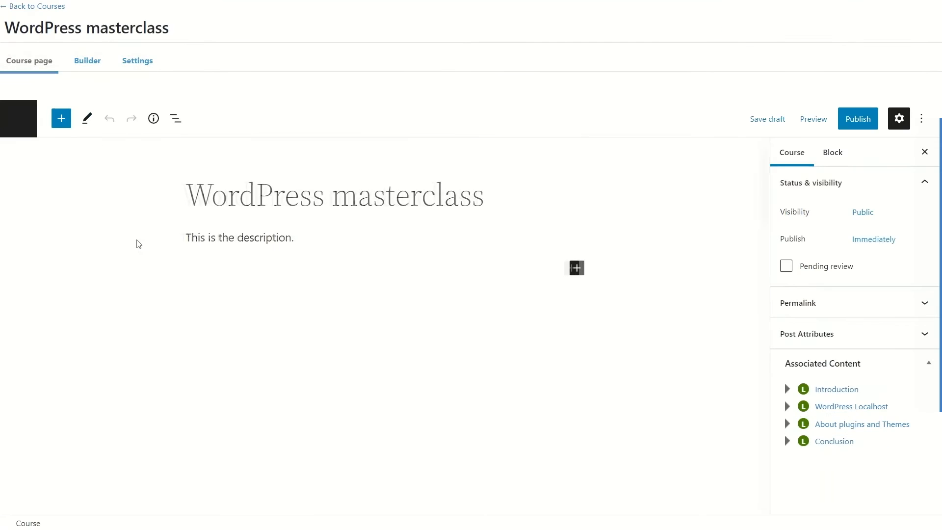
pyautogui.click(88, 60)
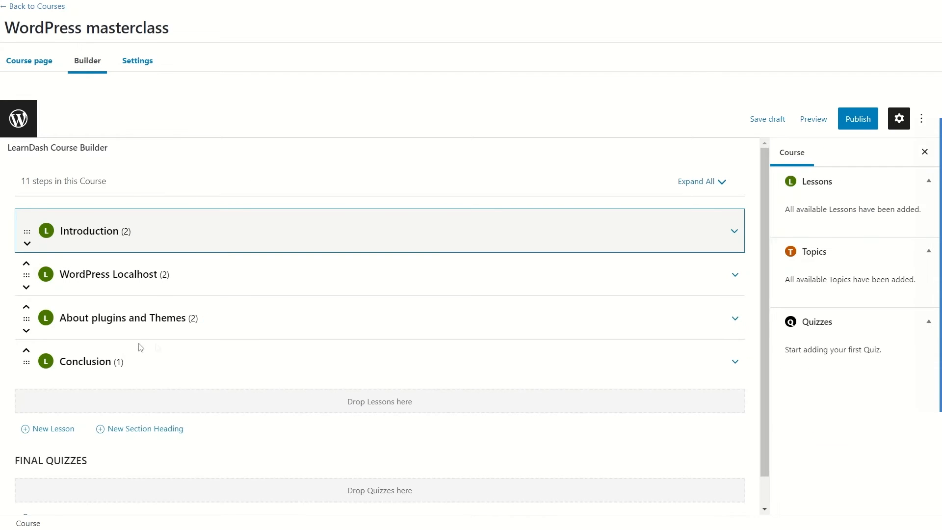
# Review the topics nested under the Introduction and WordPress Localhost lessons in the course builder
pyautogui.moveTo(124, 228)
pyautogui.click(736, 233)
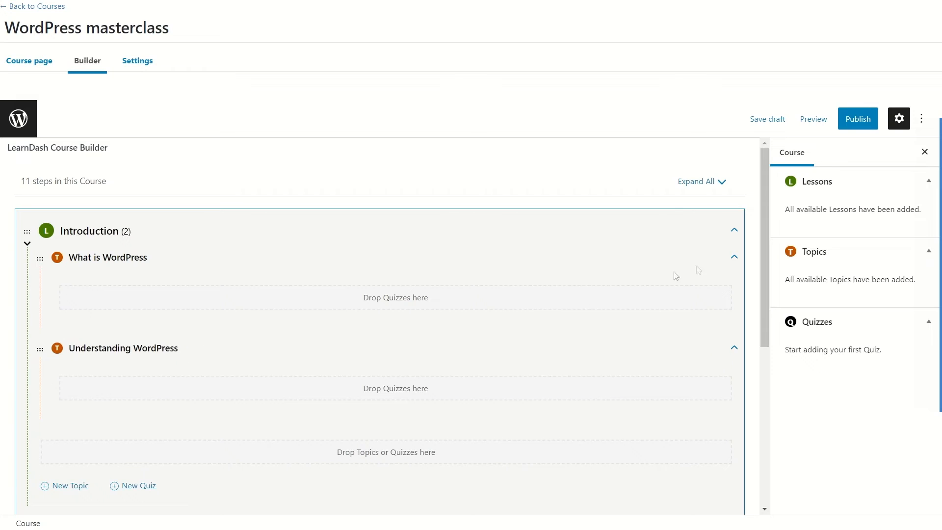
pyautogui.click(734, 231)
pyautogui.click(735, 275)
pyautogui.scroll(-2, 419, 299)
pyautogui.scroll(2, 420, 299)
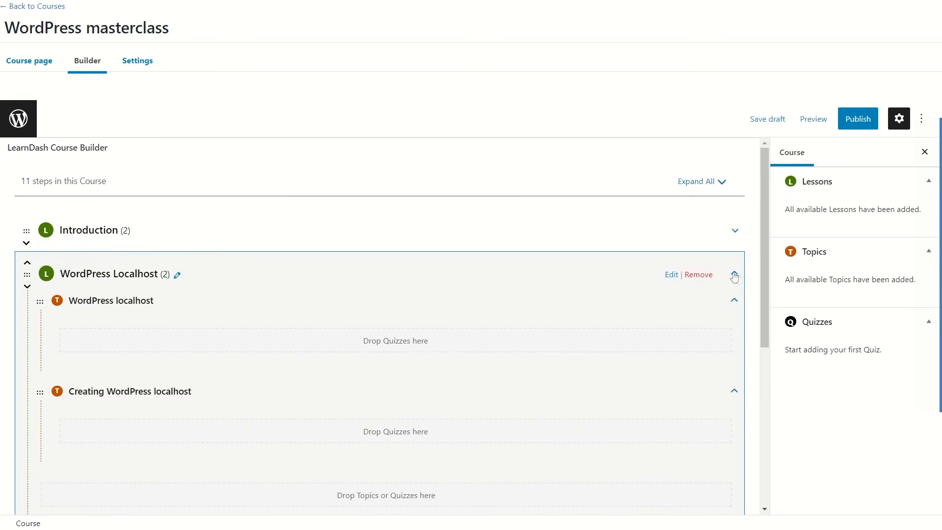
pyautogui.scroll(-1, 205, 327)
pyautogui.scroll(-2, 205, 328)
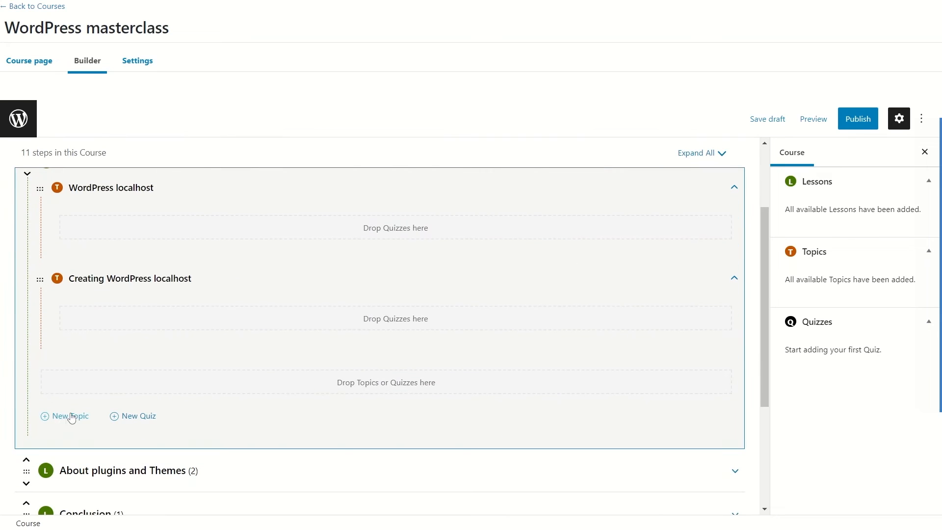
pyautogui.scroll(2, 308, 349)
pyautogui.scroll(-1, 201, 319)
pyautogui.moveTo(40, 188); pyautogui.dragTo(183, 265)
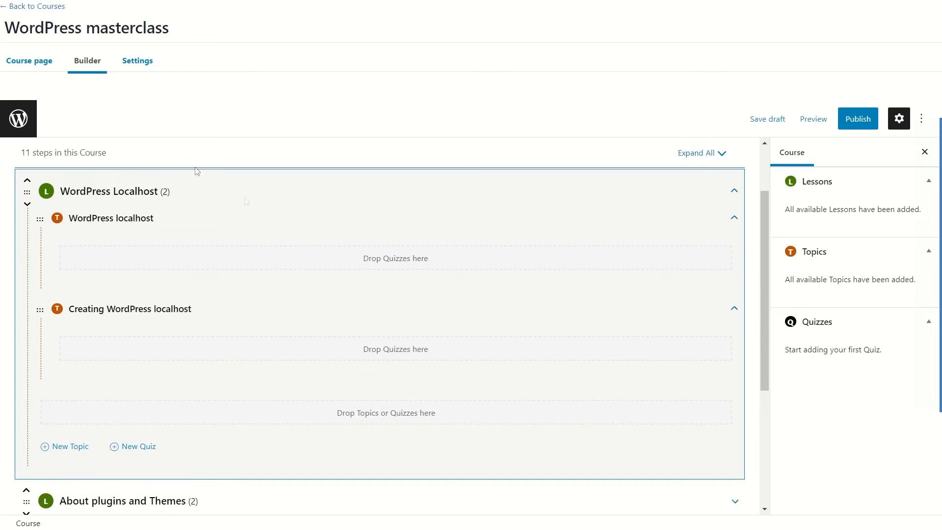
pyautogui.scroll(2, 527, 271)
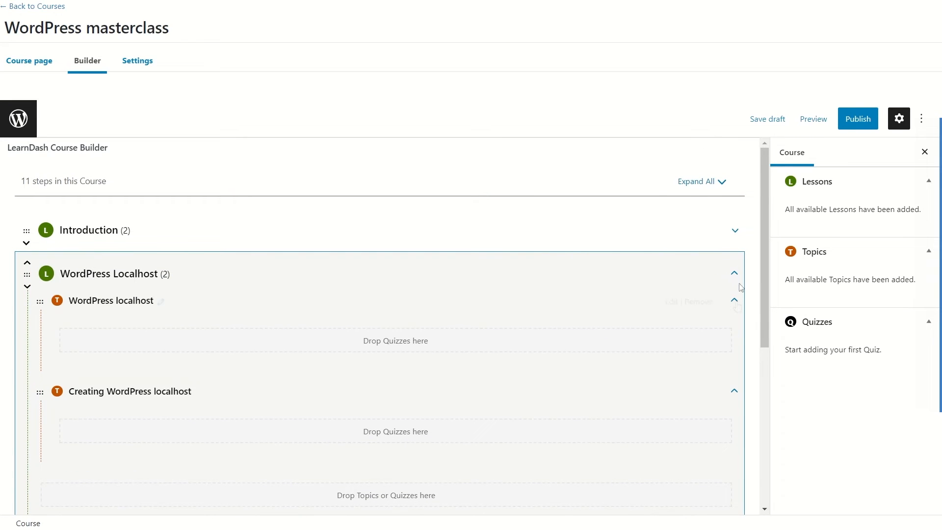
pyautogui.scroll(-4, 389, 351)
pyautogui.scroll(3, 389, 344)
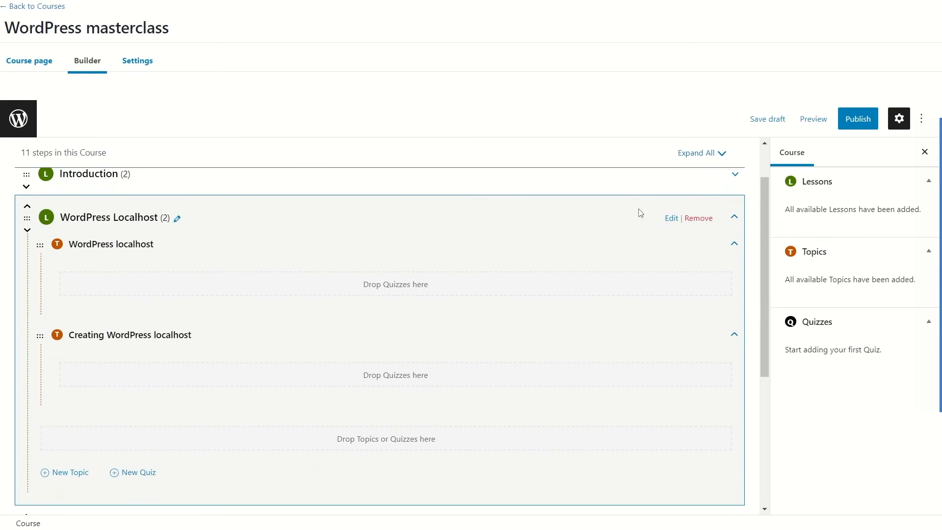
pyautogui.click(736, 217)
# Add a quiz titled "WordPress Intro Quiz" to the Introduction lesson and open the quiz for editing
pyautogui.click(735, 197)
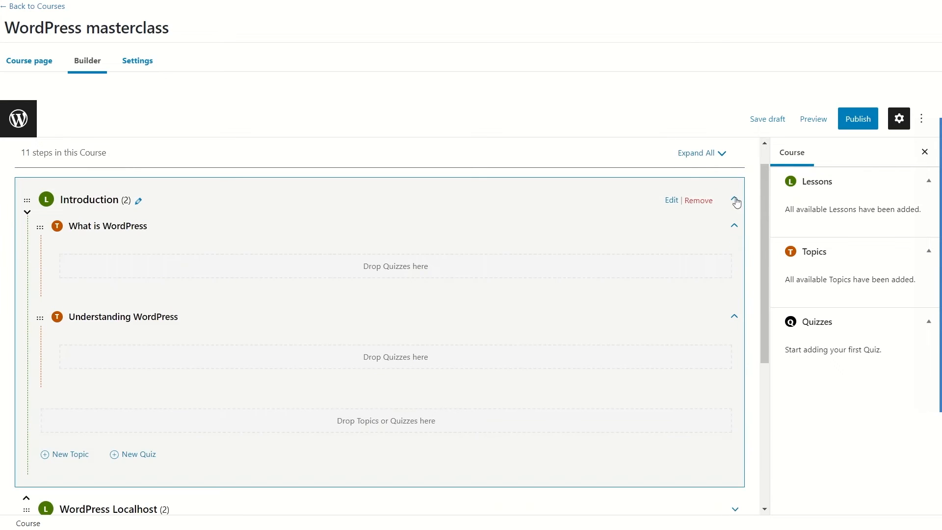
pyautogui.click(139, 457)
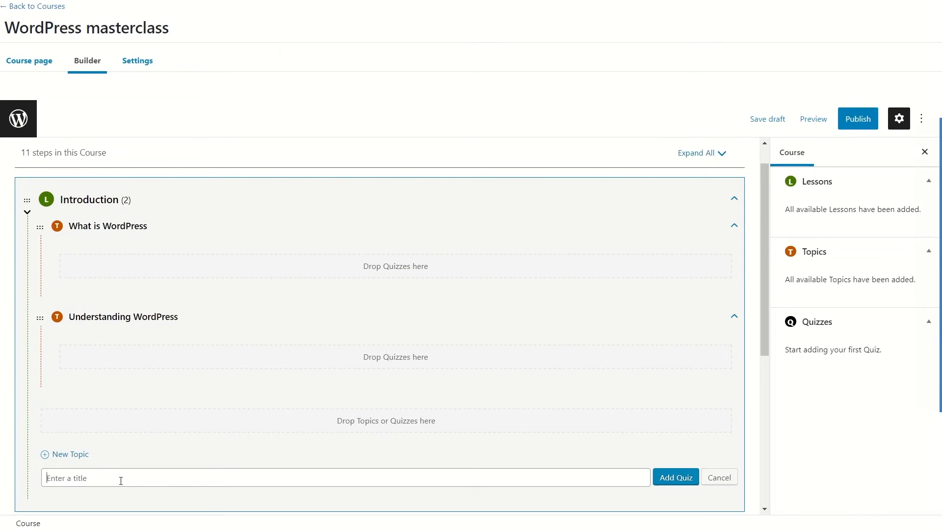
pyautogui.write('WordPress Intro Quiz')
pyautogui.click(686, 481)
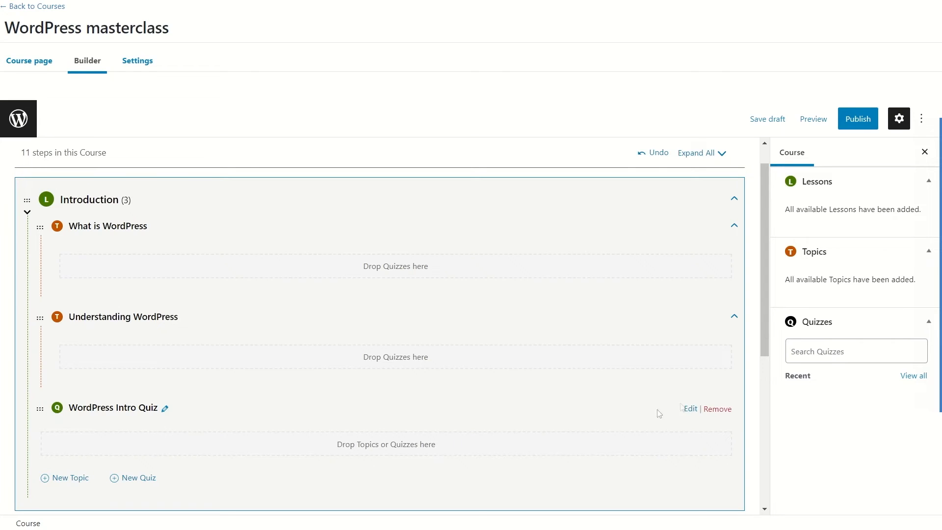
pyautogui.click(690, 411)
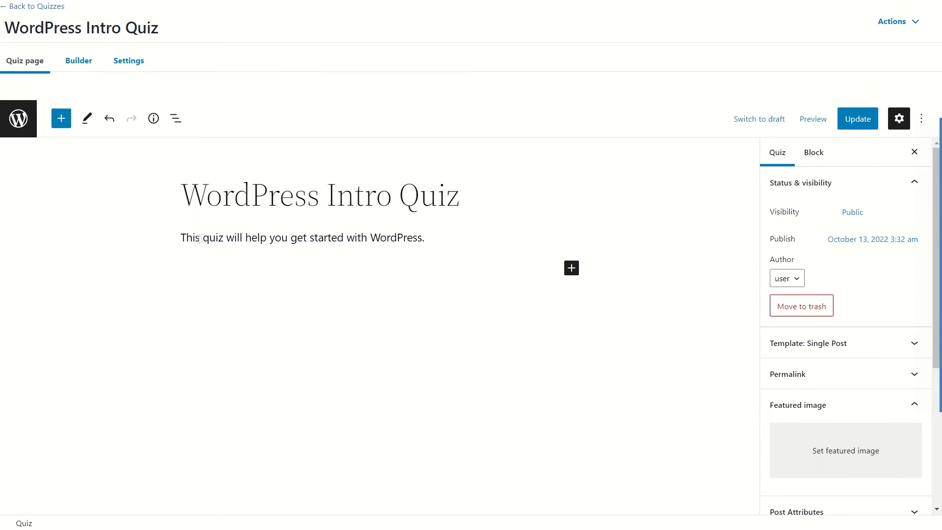
# Add a question titled "Question 1" to the WordPress Intro Quiz in the quiz builder and expand its details
pyautogui.click(75, 60)
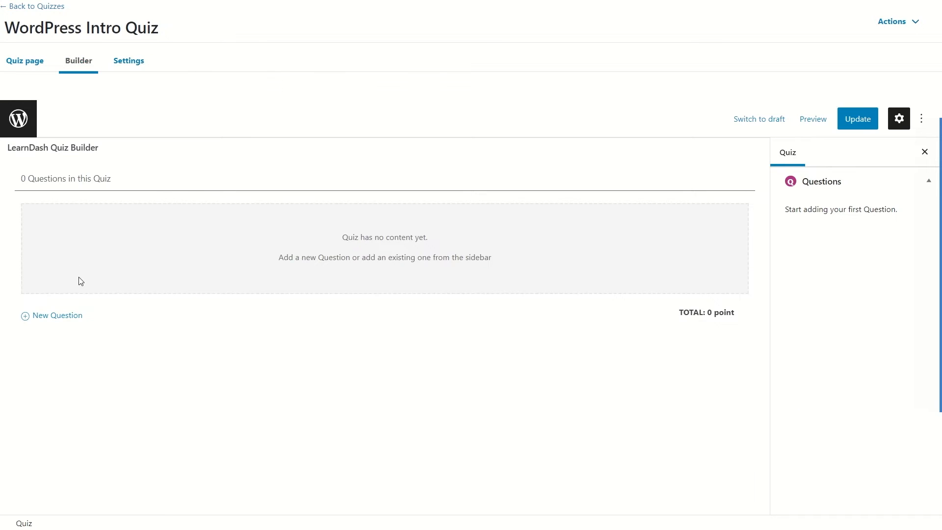
pyautogui.click(54, 318)
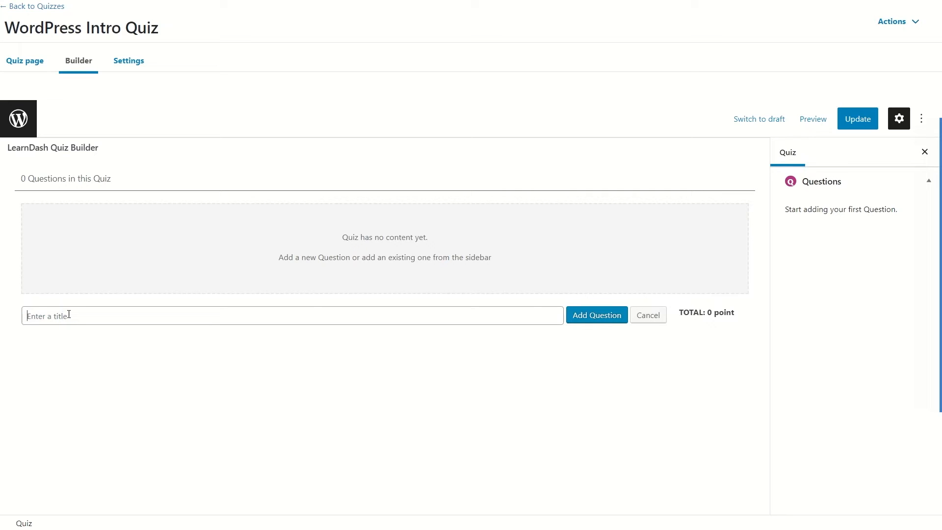
pyautogui.write('Question 1')
pyautogui.click(595, 316)
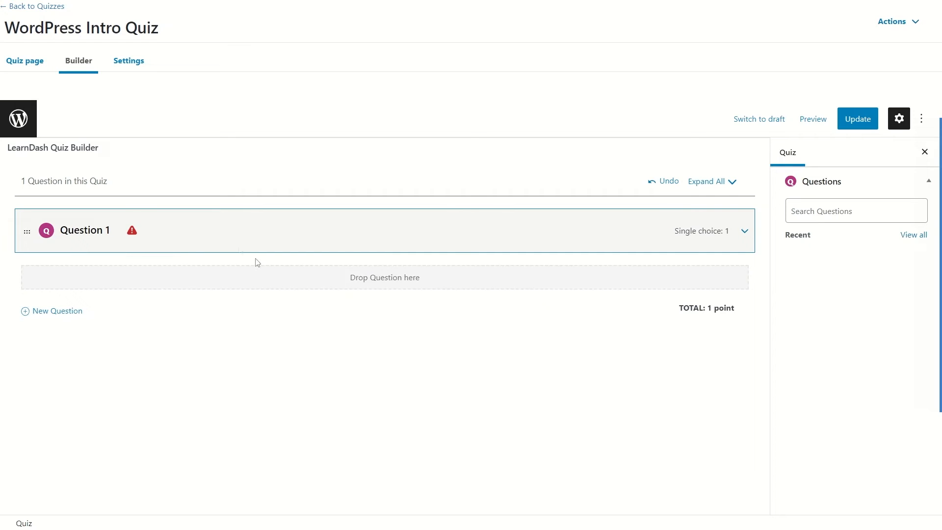
pyautogui.click(744, 232)
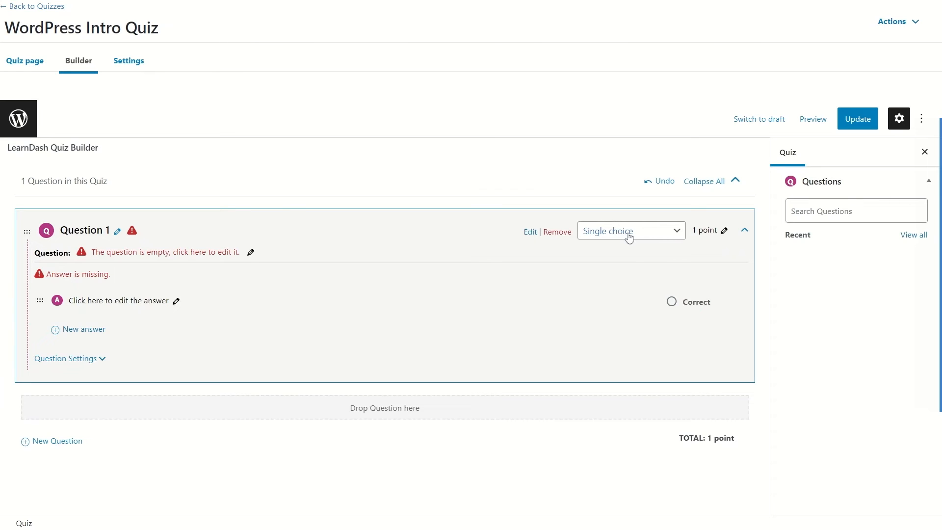
# Set Question 1's type to Single choice and save its question text as "What is WordPress?"
pyautogui.click(675, 235)
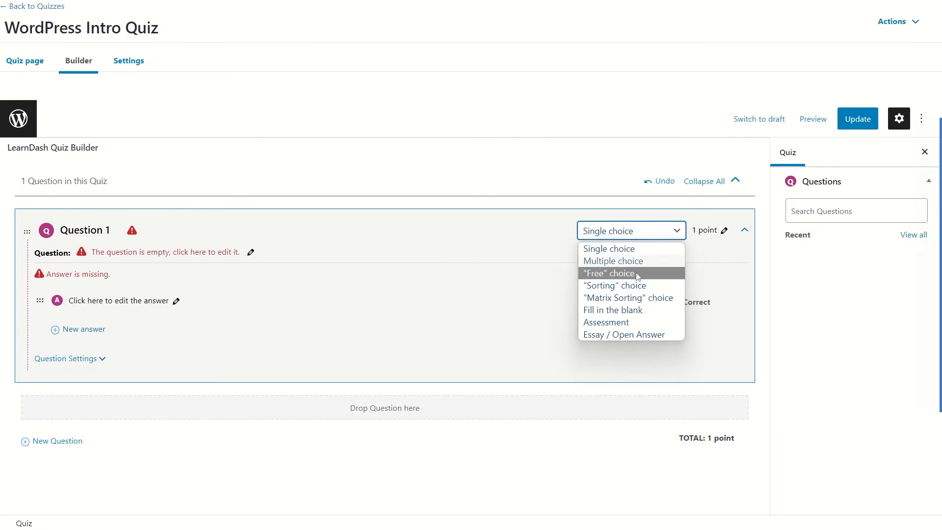
pyautogui.click(605, 248)
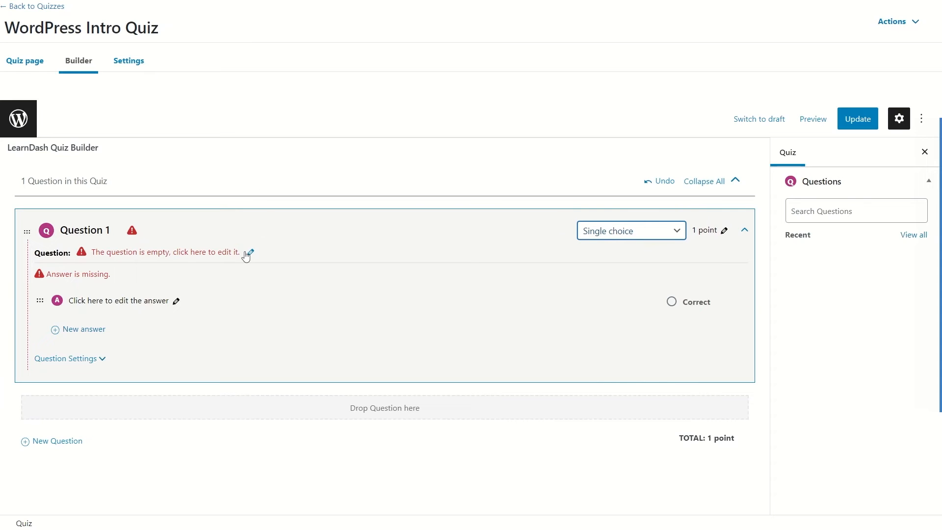
pyautogui.click(125, 262)
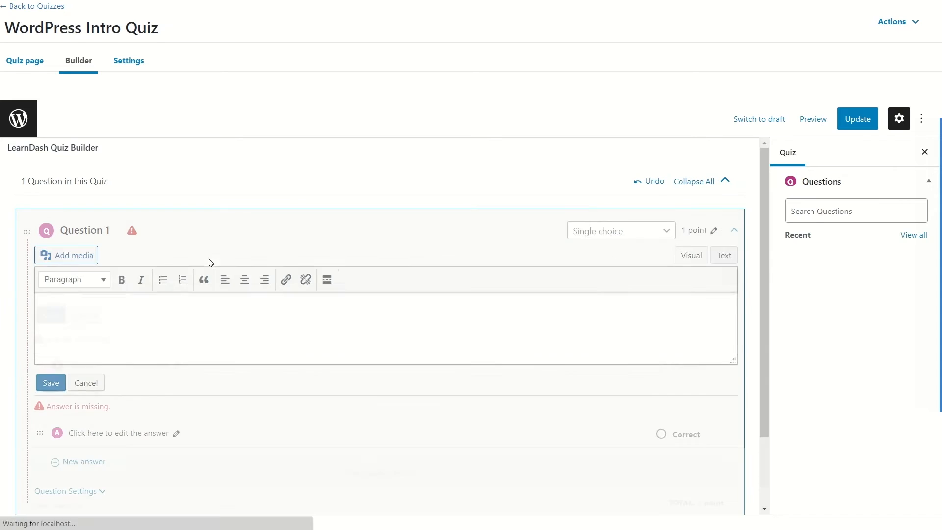
pyautogui.click(52, 382)
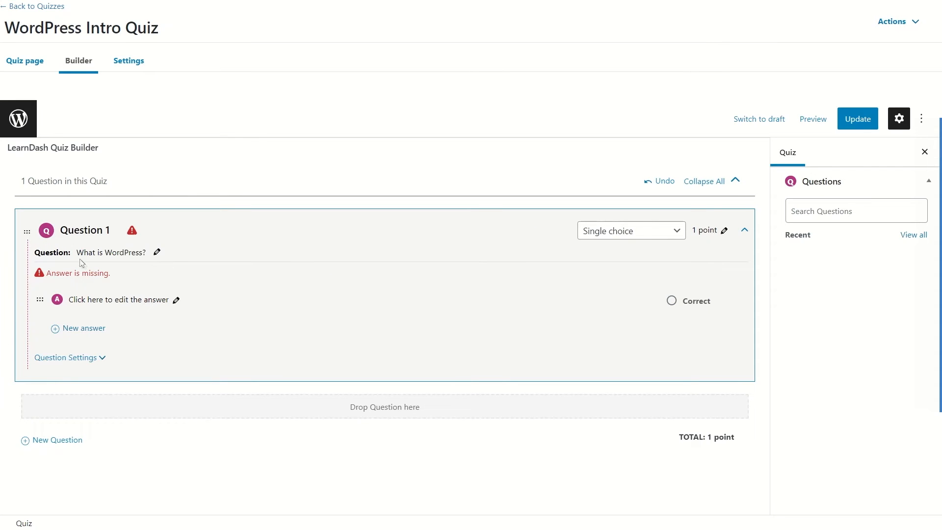
# Enter "It is a CMS", "It is an SEO tool" and "It is a website builder" as the answers to Question 1
pyautogui.click(171, 300)
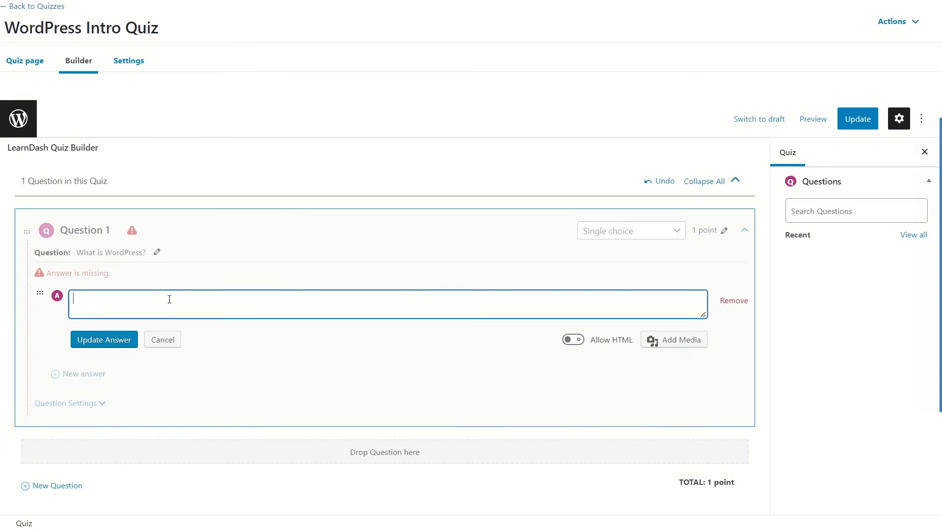
pyautogui.write('WordPress is a')
pyautogui.hotkey('ctrl', 'a')
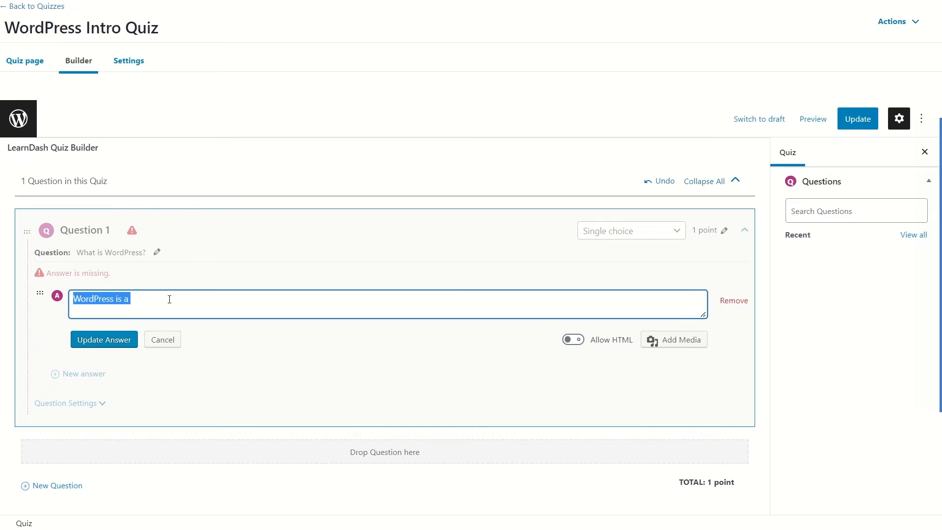
pyautogui.write('It is a CMS')
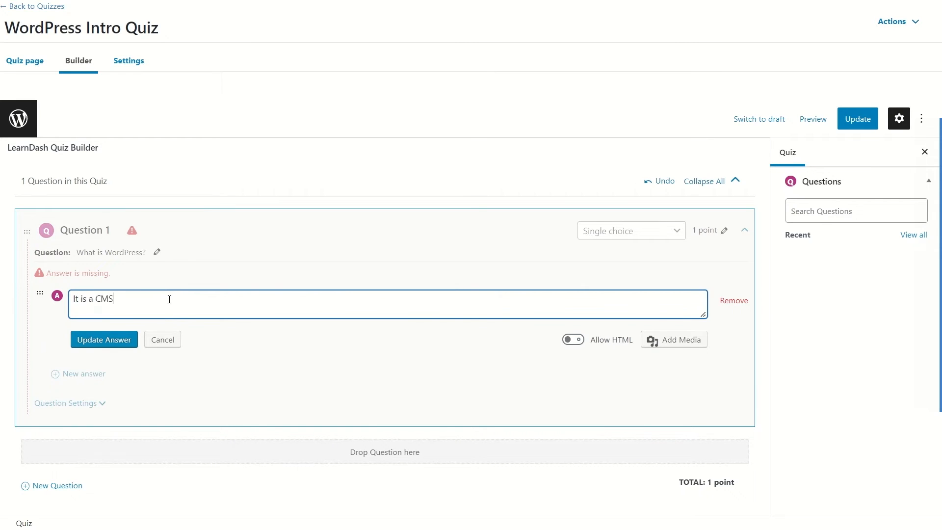
pyautogui.click(104, 339)
pyautogui.click(85, 324)
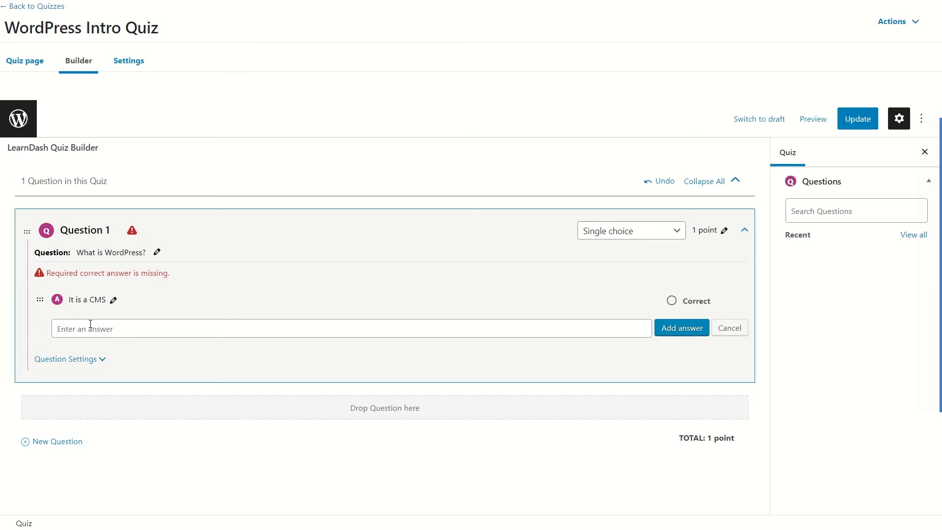
pyautogui.write('It is')
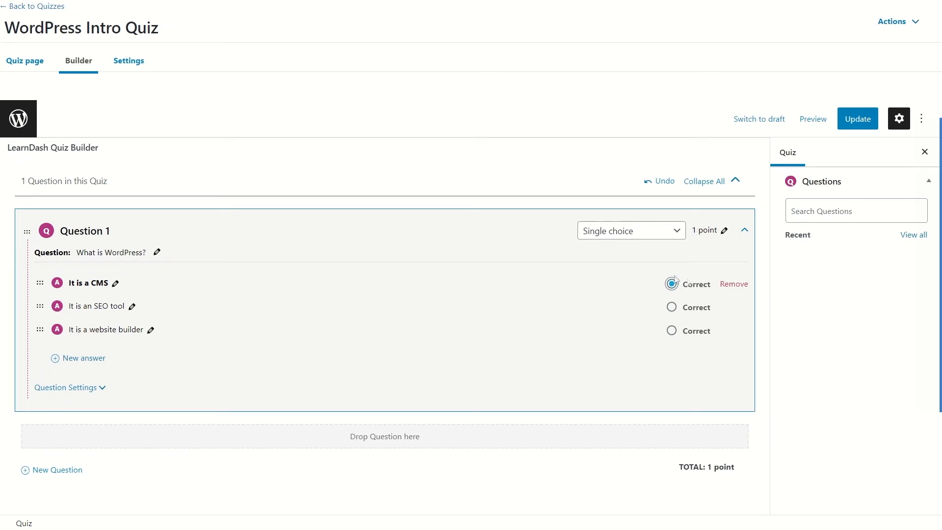
# Mark "It is a CMS" as Question 1's correct answer, update the quiz and collapse the question
pyautogui.click(670, 307)
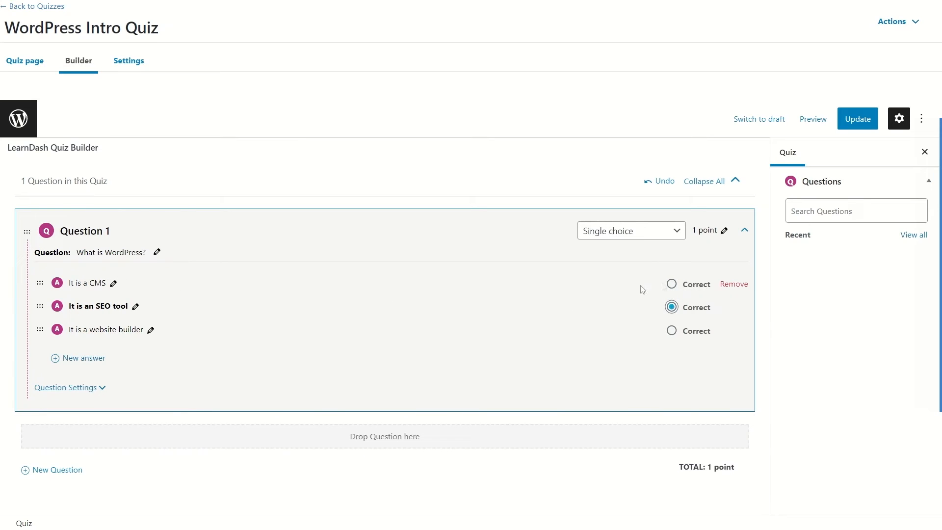
pyautogui.click(672, 284)
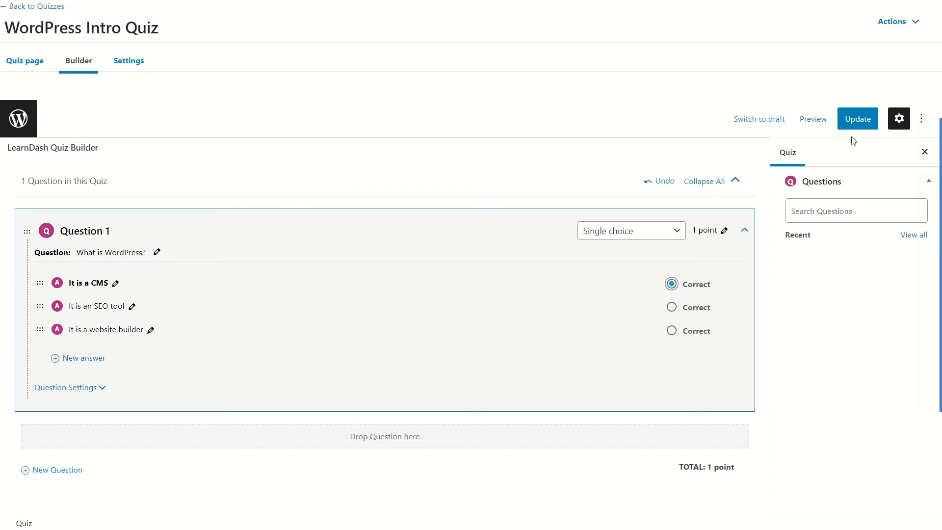
pyautogui.click(857, 120)
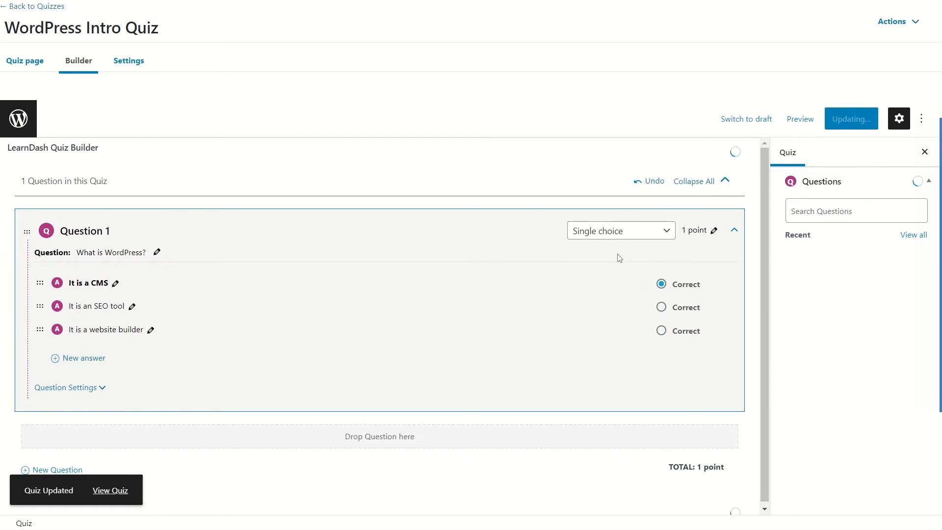
pyautogui.click(745, 231)
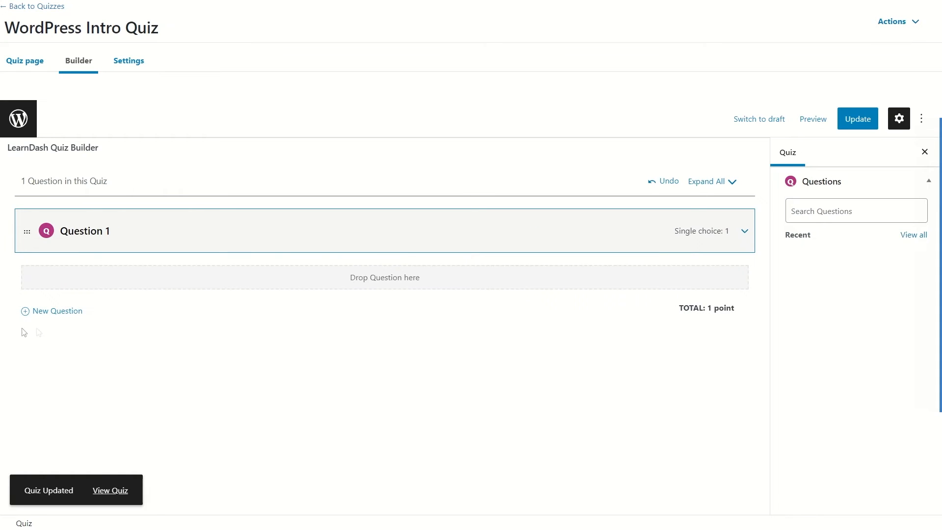
# Add a second question titled "Question 2" to the WordPress Intro Quiz and expand its details
pyautogui.click(62, 311)
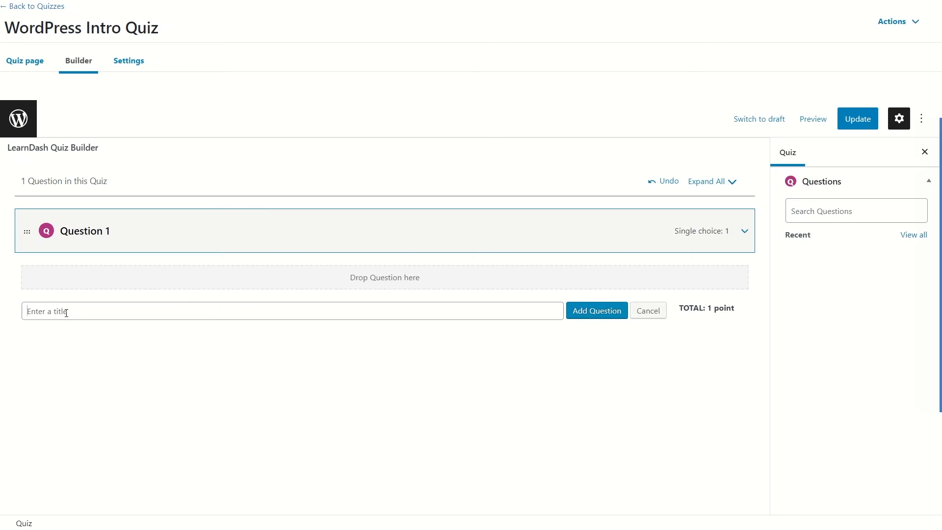
pyautogui.write('Question 2')
pyautogui.press('Return')
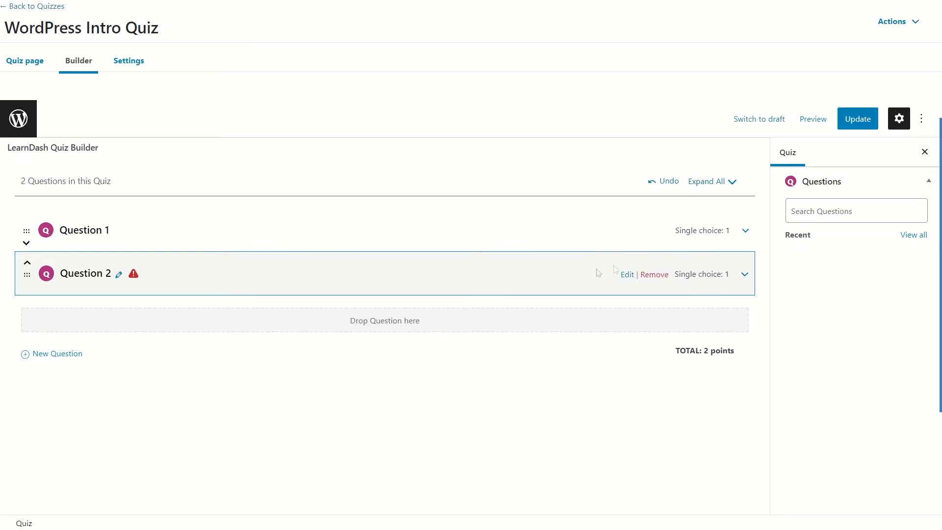
pyautogui.click(745, 274)
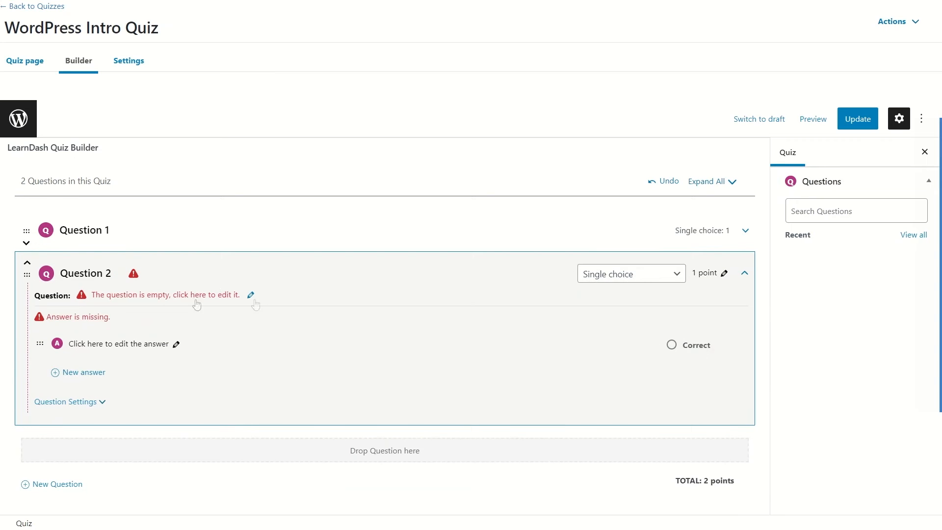
# Make Question 2 ask "Can you create a website with WordPress without coding?" with answers Yes (correct) and No, and update the quiz
pyautogui.click(240, 294)
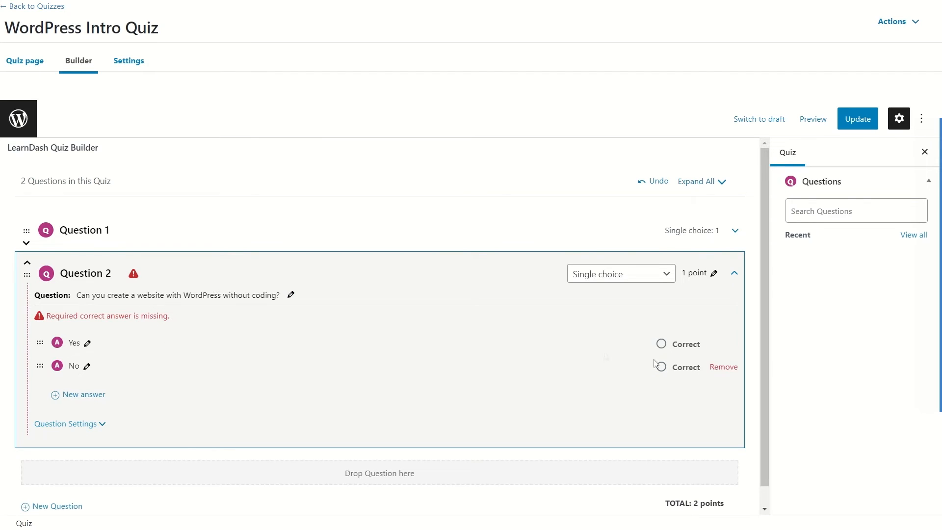
pyautogui.click(662, 344)
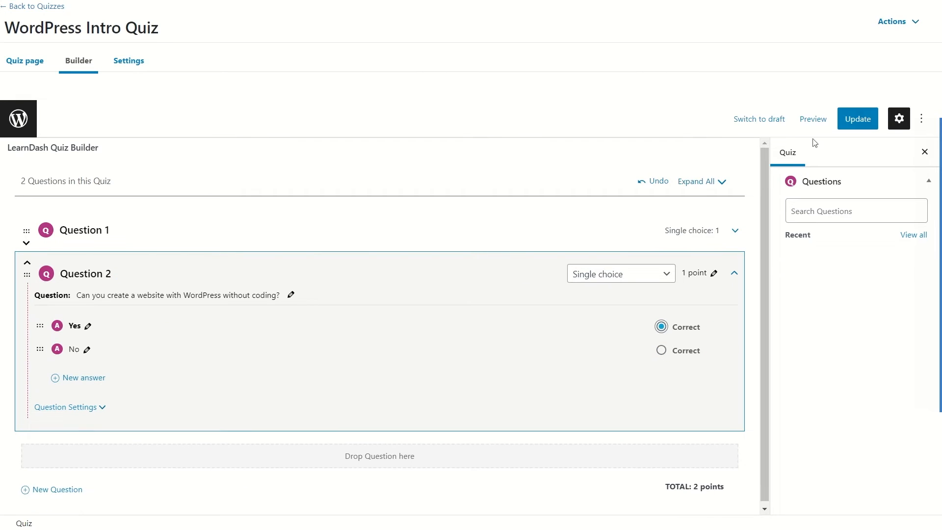
pyautogui.click(857, 118)
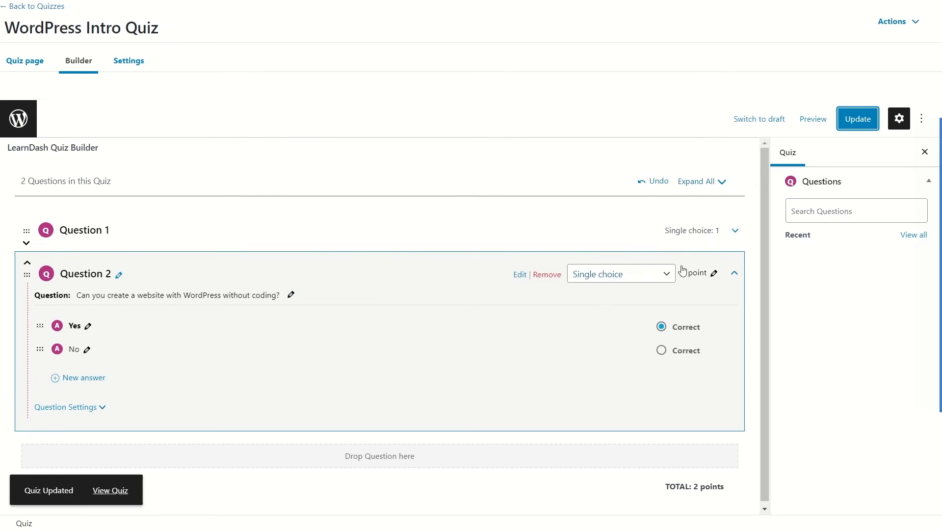
pyautogui.click(735, 273)
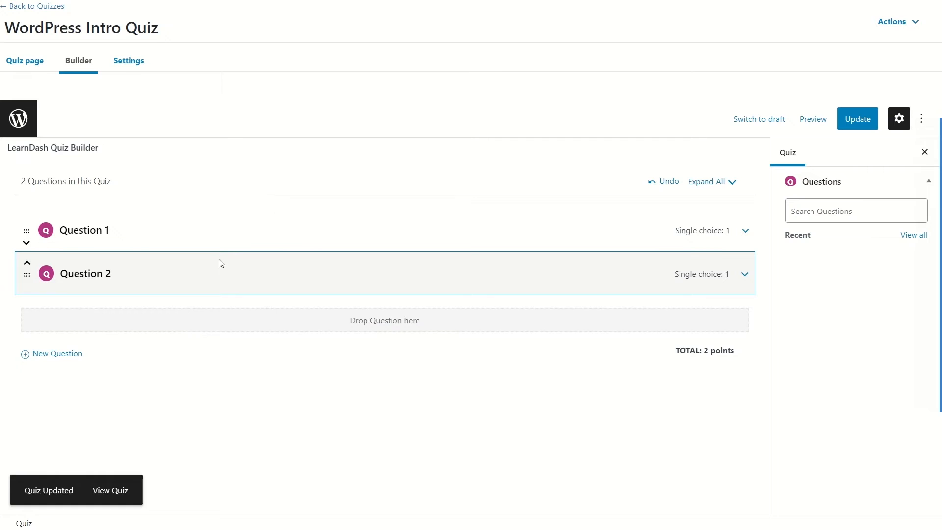
# Examine the WordPress Intro Quiz's access settings and the lessons and topics offered for its associated lesson
pyautogui.click(135, 66)
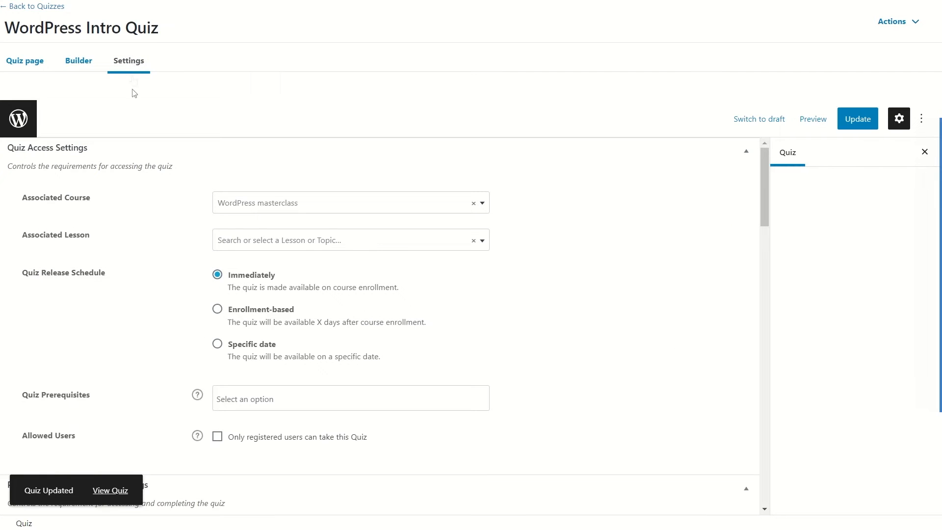
pyautogui.click(273, 241)
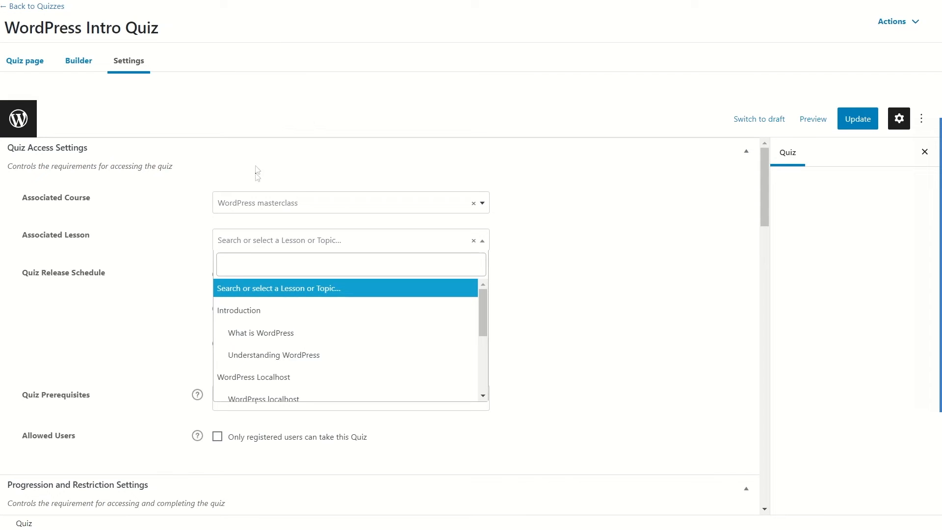
pyautogui.click(317, 128)
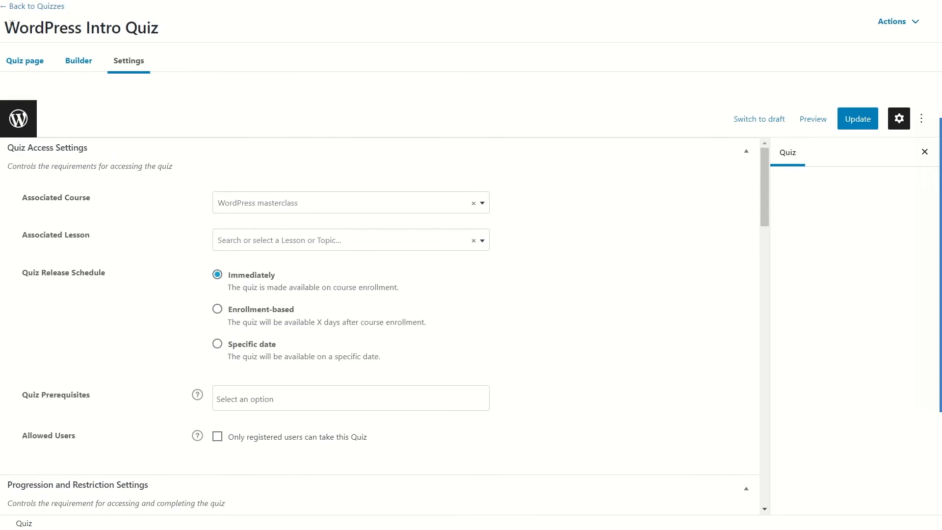
# Return to the course list and open the WordPress masterclass course in the course builder
pyautogui.click(54, 10)
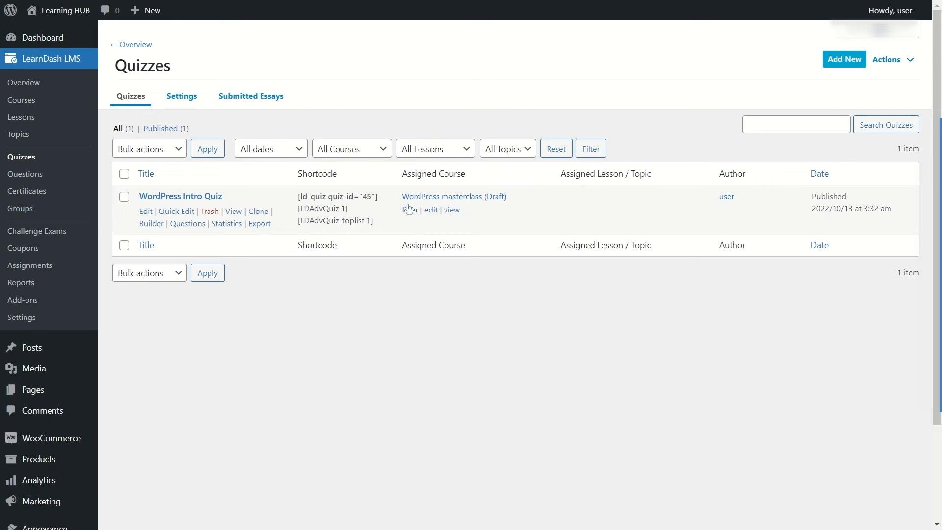
pyautogui.click(33, 101)
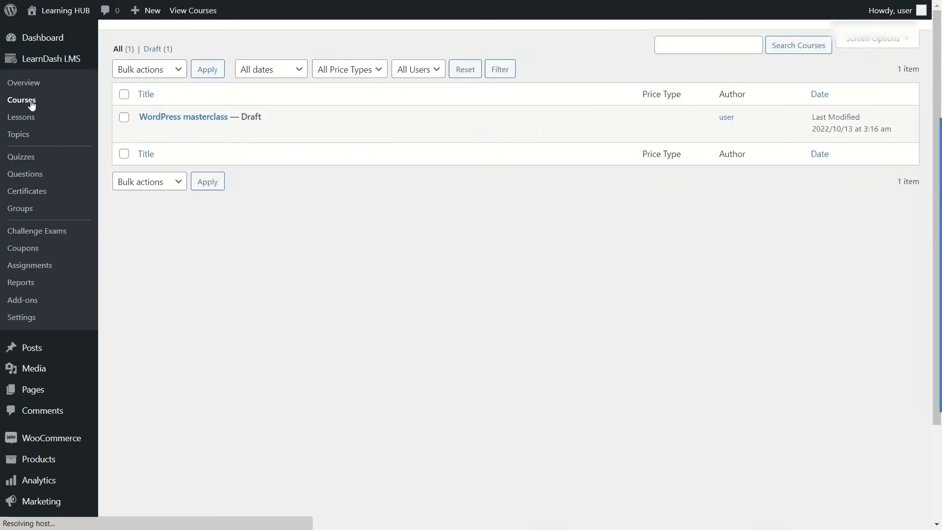
pyautogui.click(298, 211)
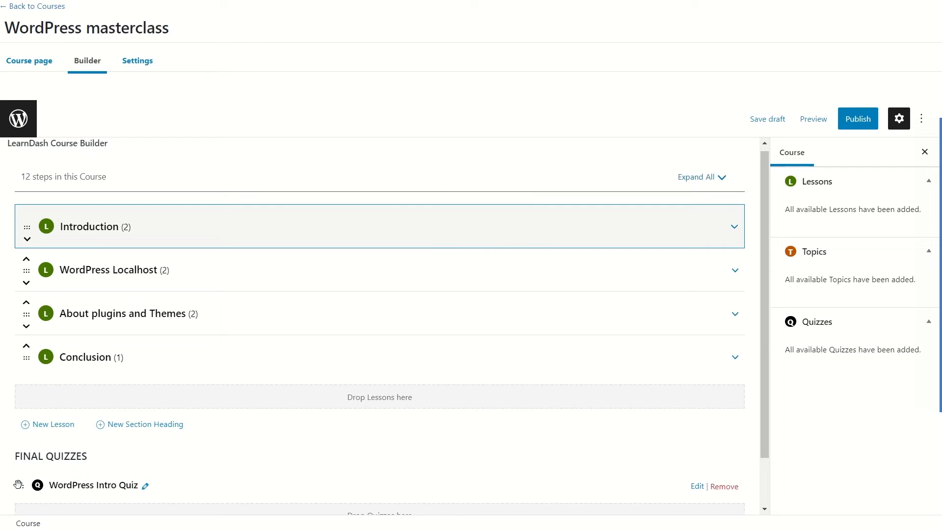
# Move the WordPress Intro Quiz from Final Quizzes into the Introduction lesson, below the Understanding WordPress topic
pyautogui.moveTo(19, 486); pyautogui.dragTo(19, 475)
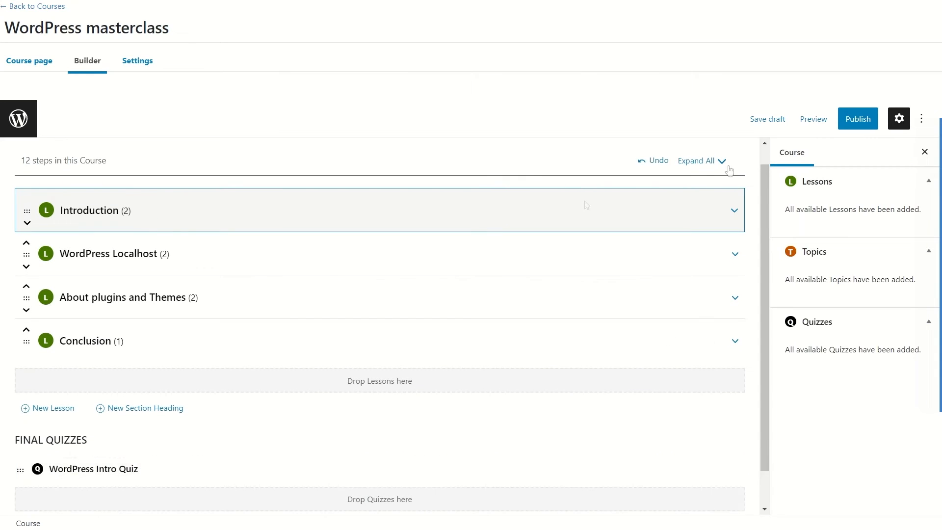
pyautogui.click(734, 211)
pyautogui.scroll(-5, 345, 242)
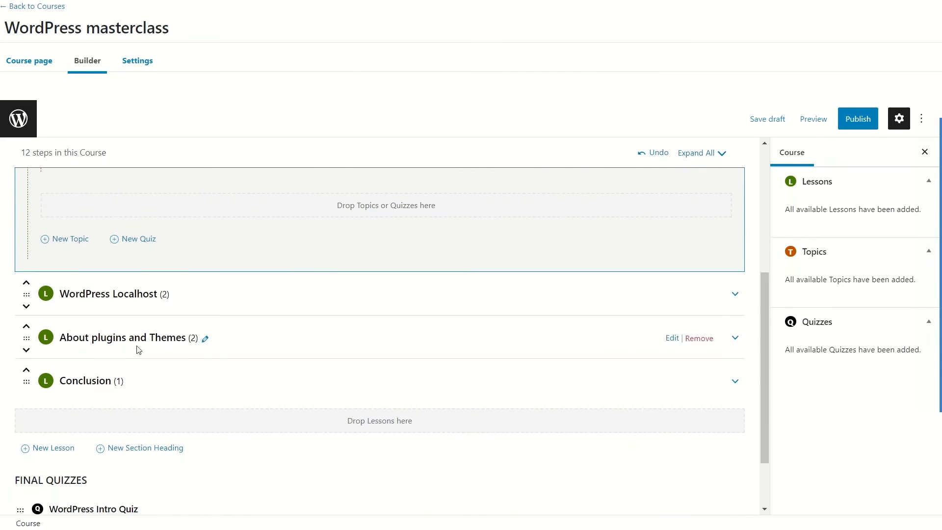
pyautogui.moveTo(20, 509); pyautogui.dragTo(272, 242)
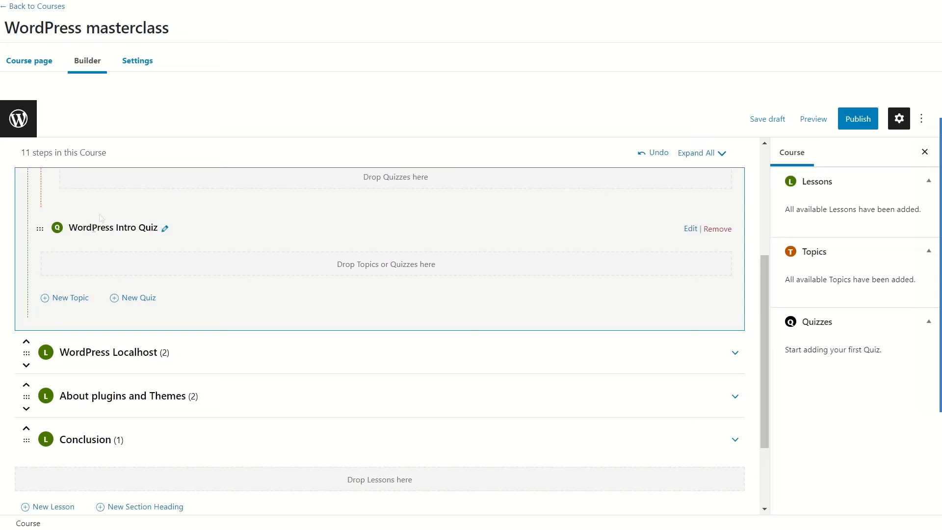
pyautogui.scroll(5, 148, 243)
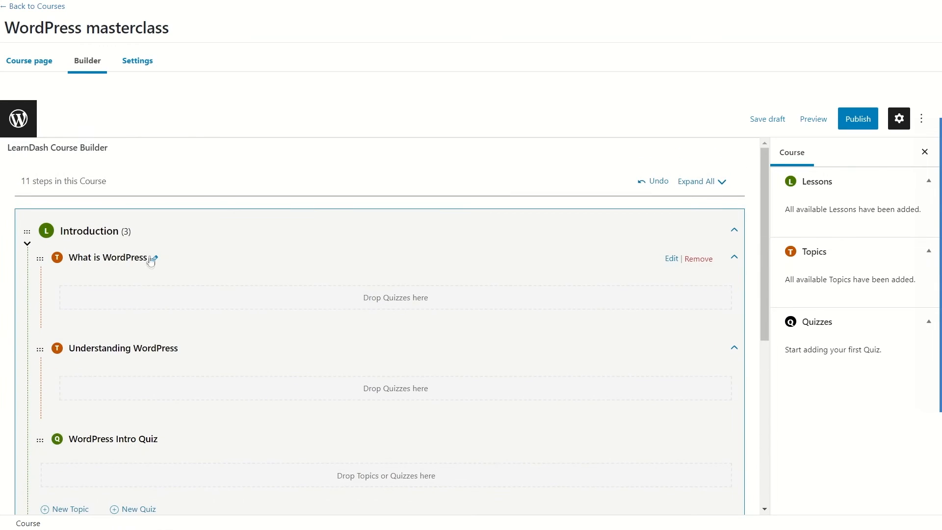
pyautogui.moveTo(49, 434); pyautogui.dragTo(73, 378)
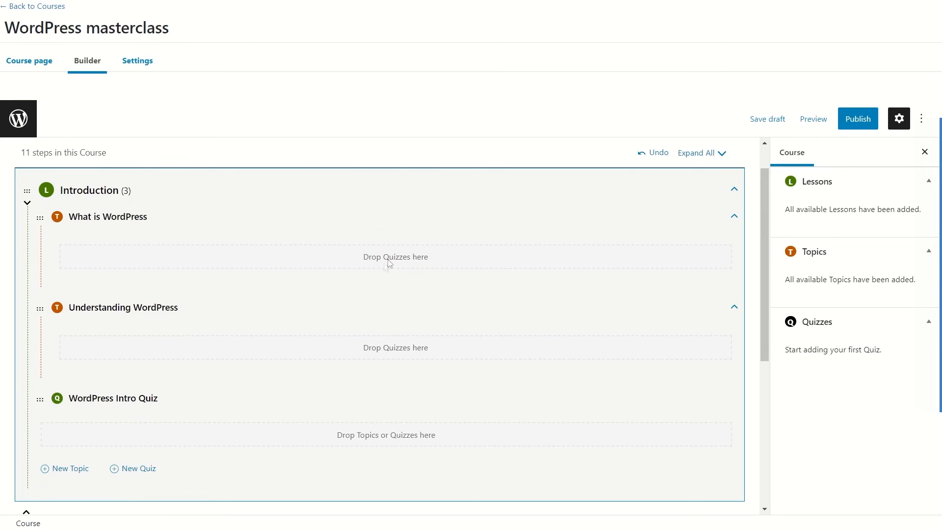
# Review the course structure and publish the WordPress masterclass course
pyautogui.scroll(-4, 449, 286)
pyautogui.scroll(5, 433, 279)
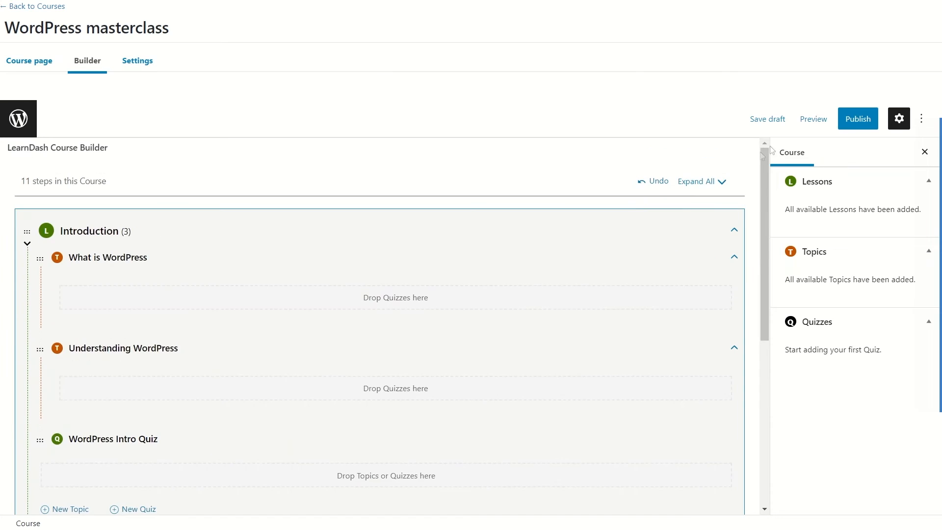
pyautogui.click(852, 126)
pyautogui.click(825, 84)
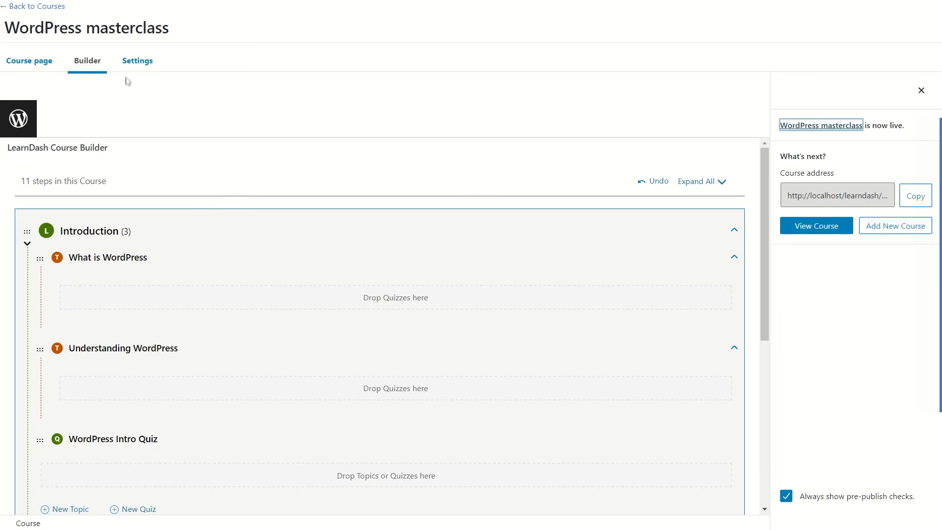
# Set the WordPress masterclass course's access mode to Buy now in its settings
pyautogui.click(137, 62)
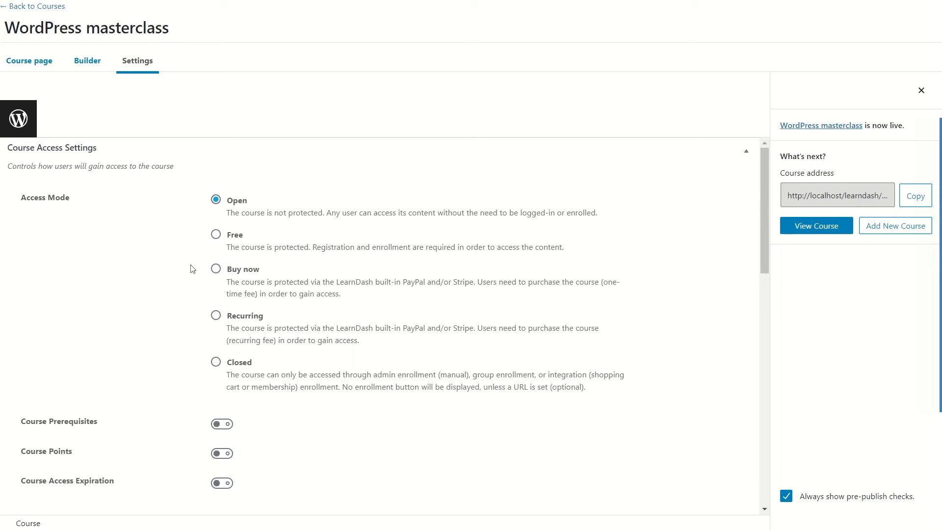
pyautogui.click(216, 269)
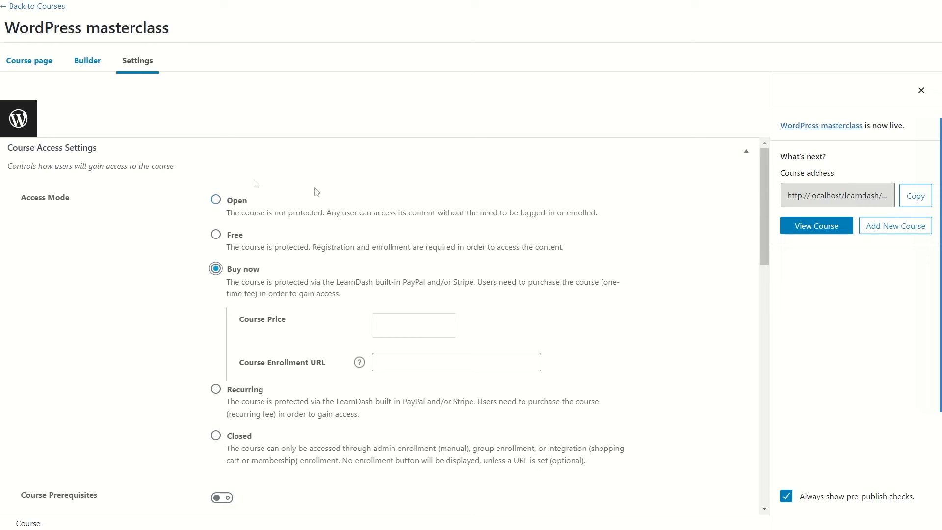
# Set the course's access mode to Open
pyautogui.click(216, 200)
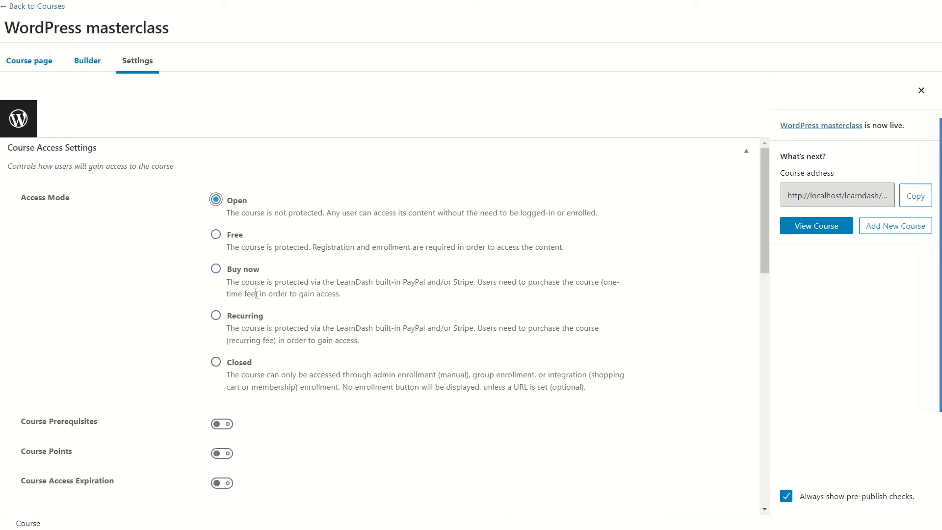
# Try enabling course prerequisites and look up the courses that could be required
pyautogui.scroll(-2, 243, 293)
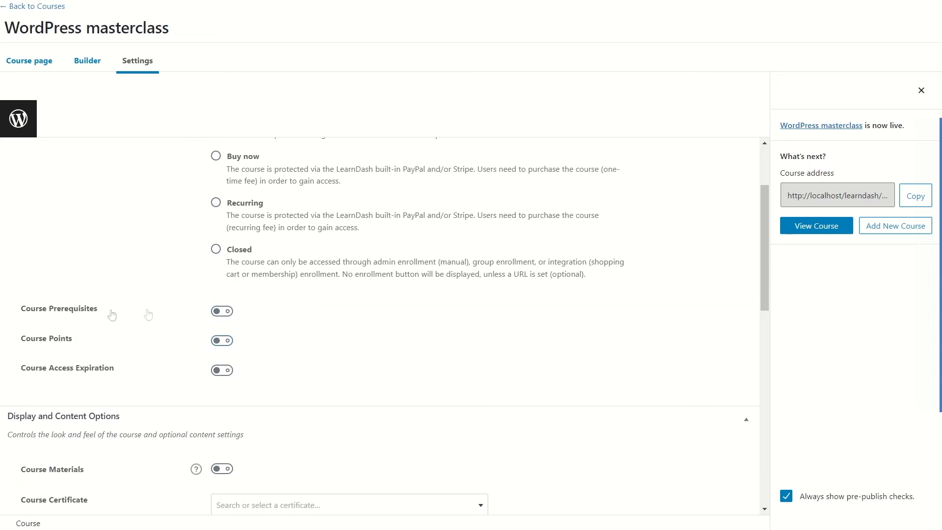
pyautogui.click(222, 312)
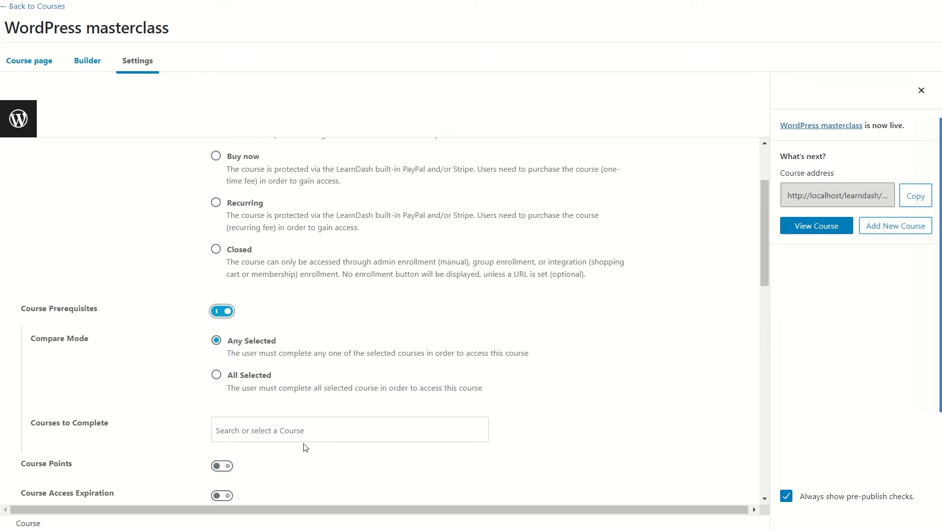
pyautogui.click(293, 433)
pyautogui.click(174, 396)
pyautogui.click(245, 435)
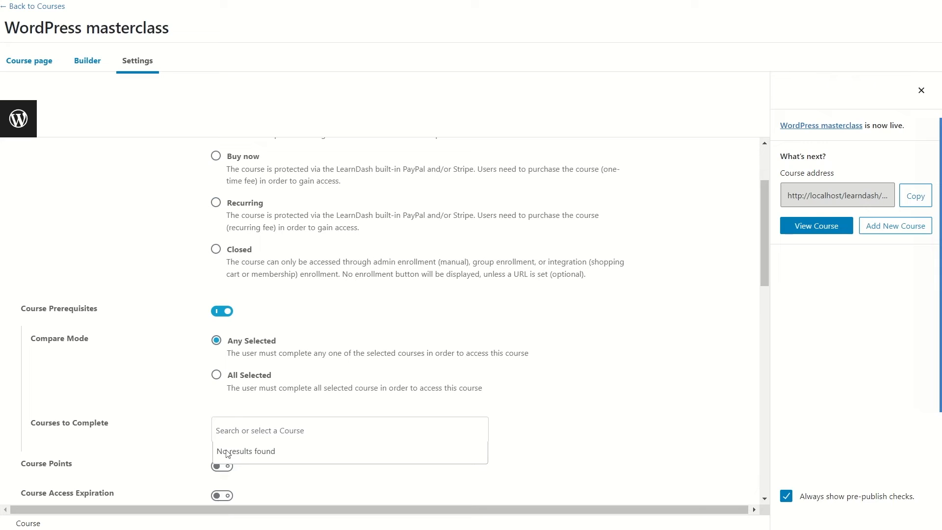
pyautogui.click(221, 311)
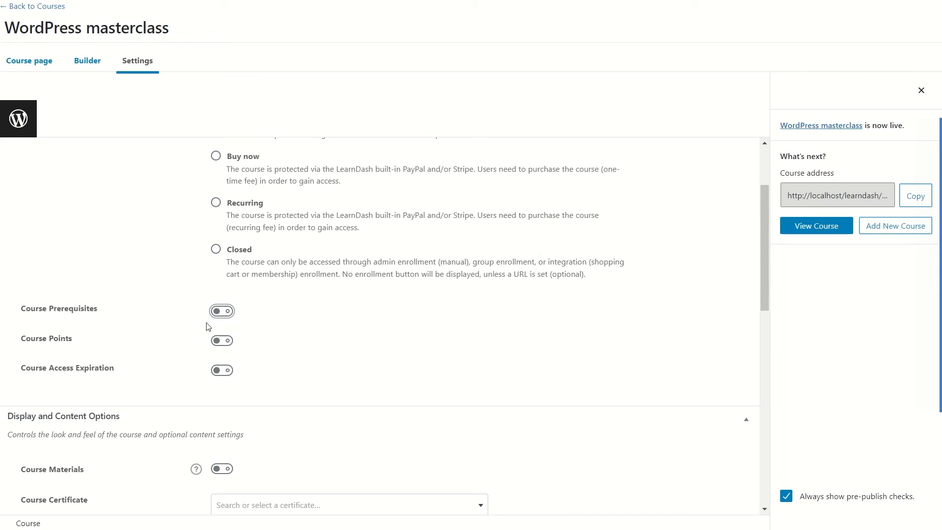
# Examine the course points, display and content, certificate, and course progression settings
pyautogui.click(218, 342)
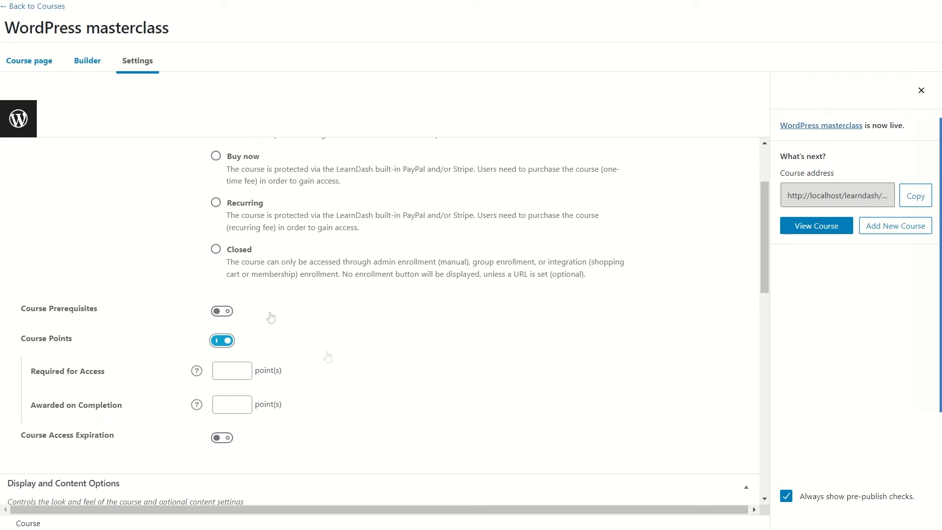
pyautogui.scroll(-5, 238, 333)
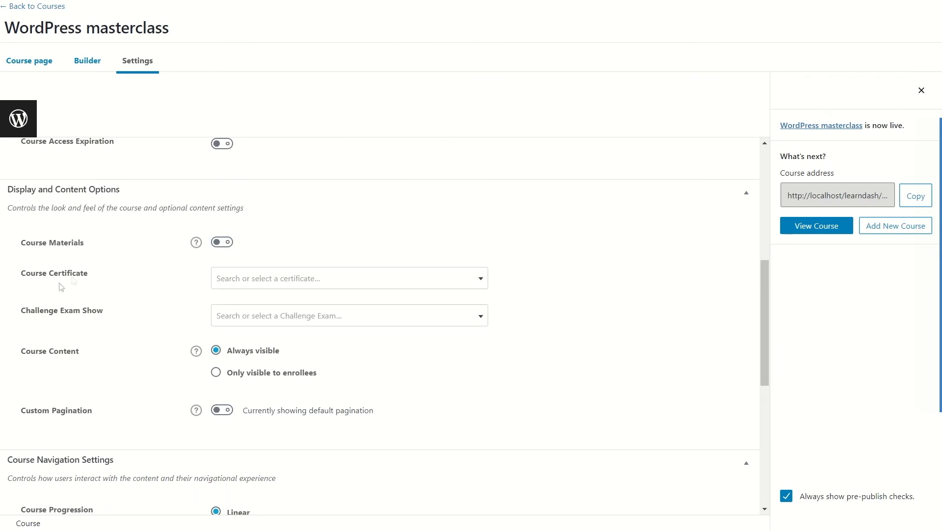
pyautogui.click(350, 280)
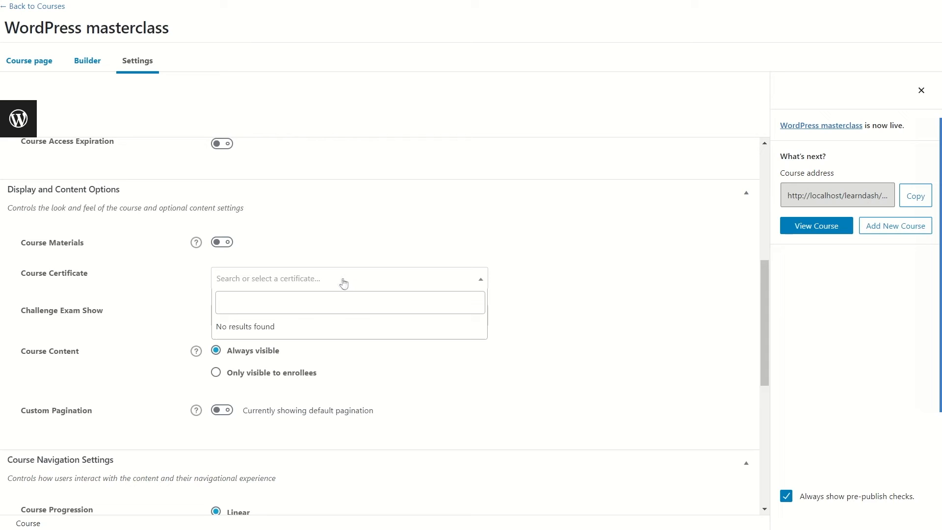
pyautogui.click(340, 282)
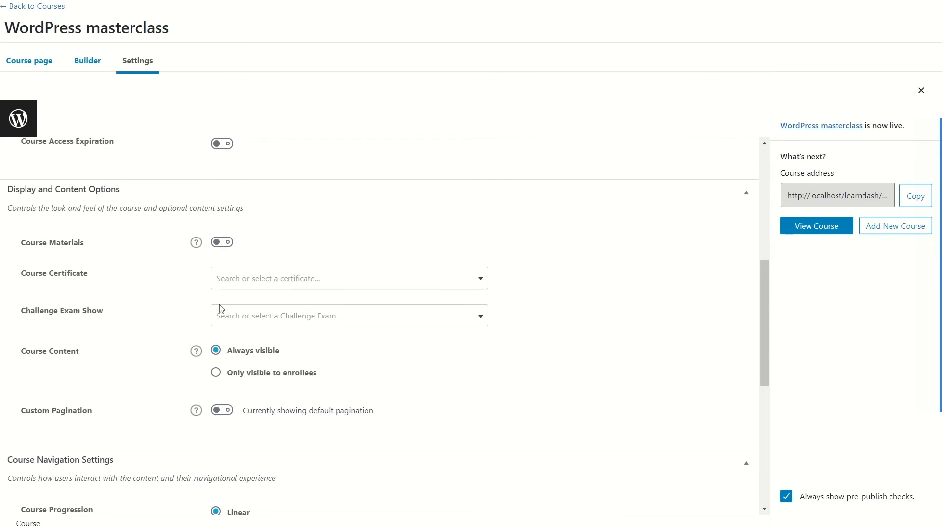
pyautogui.scroll(-1, 177, 332)
pyautogui.scroll(-5, 148, 265)
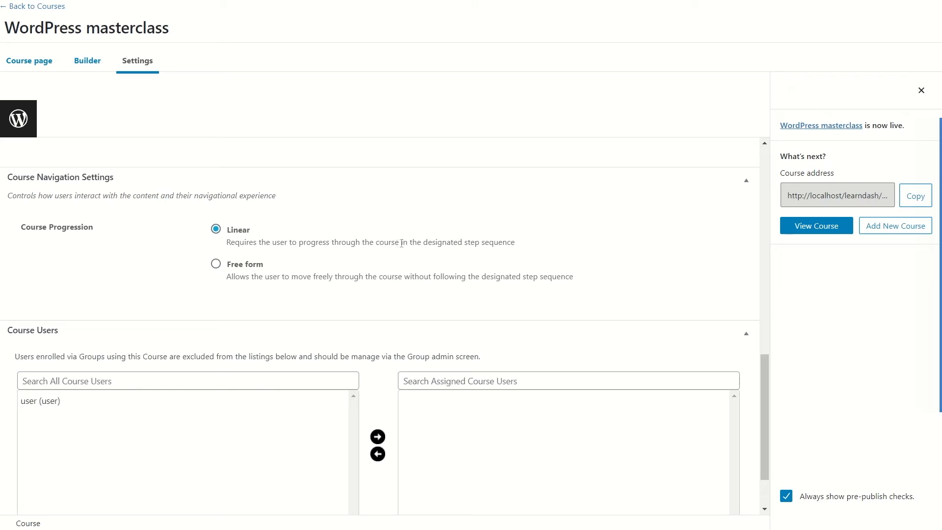
pyautogui.moveTo(379, 242); pyautogui.dragTo(512, 240)
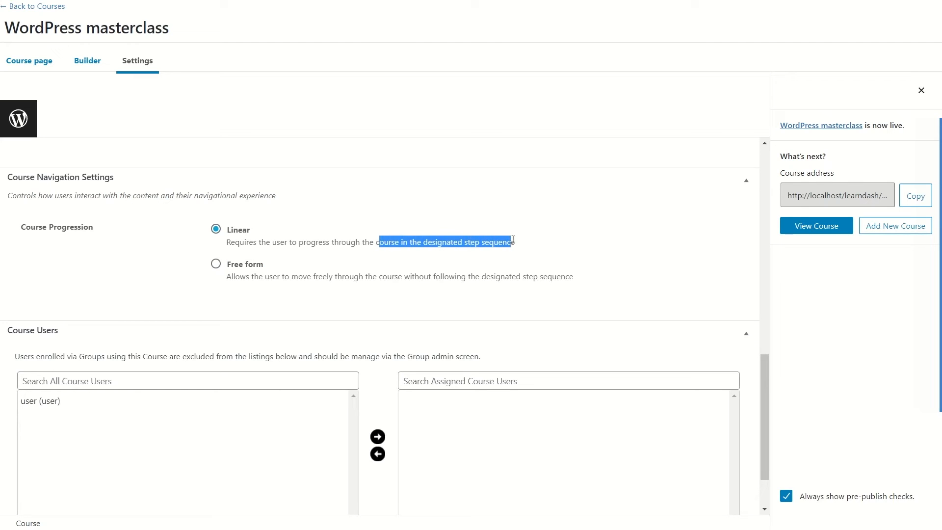
pyautogui.click(345, 234)
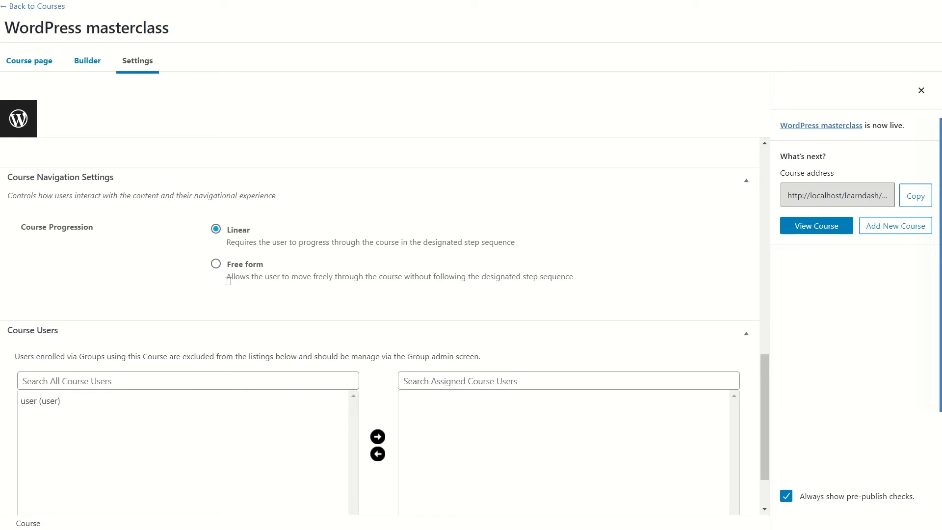
pyautogui.scroll(15, 273, 268)
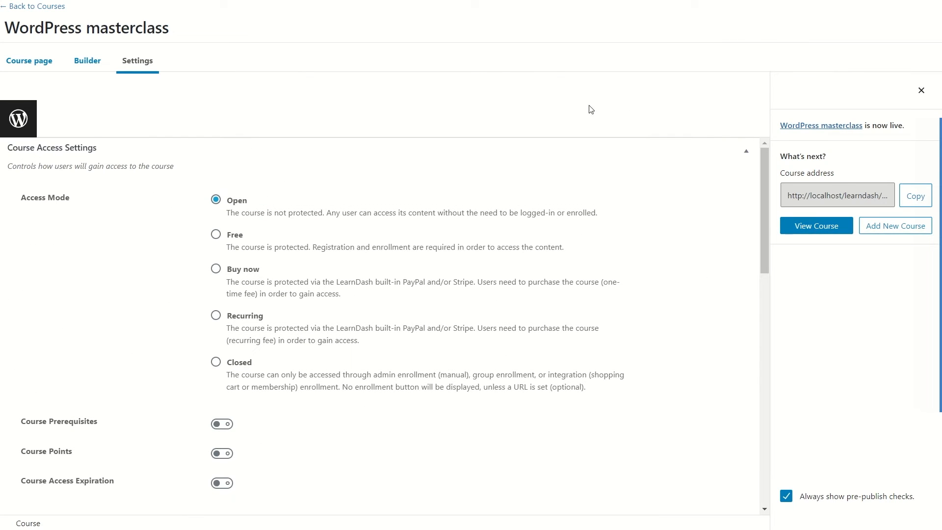
# Leave the WordPress masterclass course by way of its builder and open the LearnDash add-ons page
pyautogui.click(88, 60)
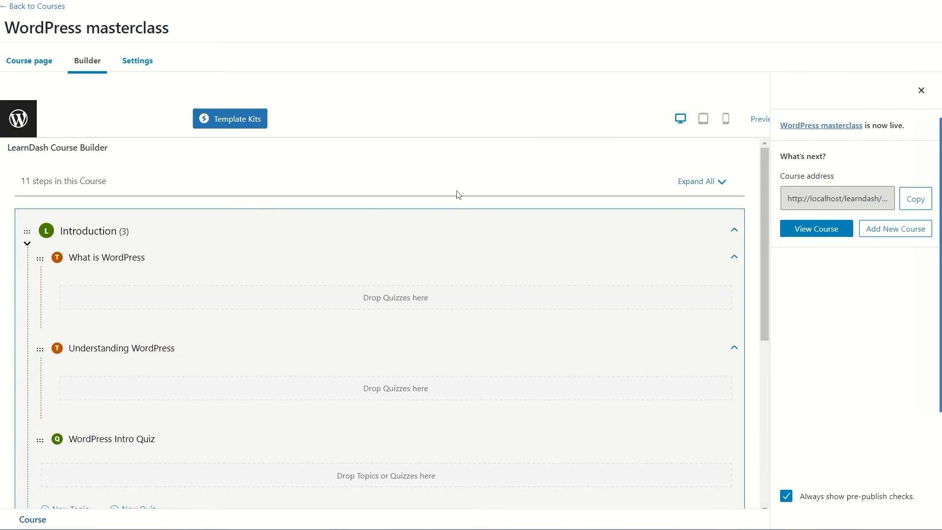
pyautogui.click(29, 7)
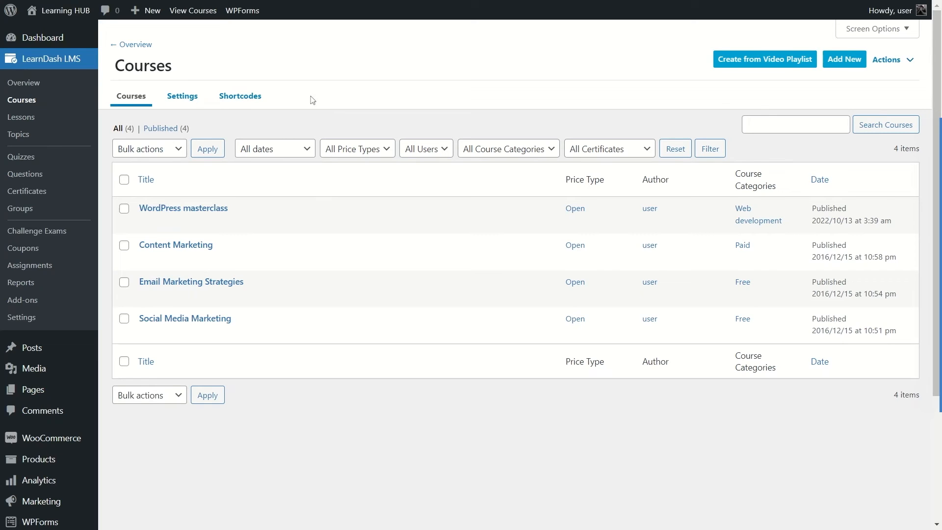
pyautogui.click(52, 305)
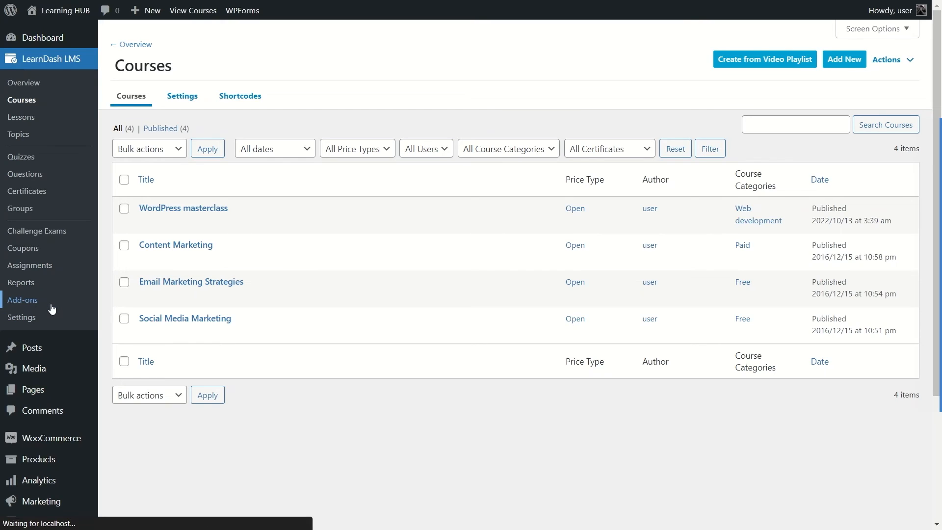
# Install the LearnDash Certificate Builder add-on and activate it
pyautogui.scroll(-15, 609, 211)
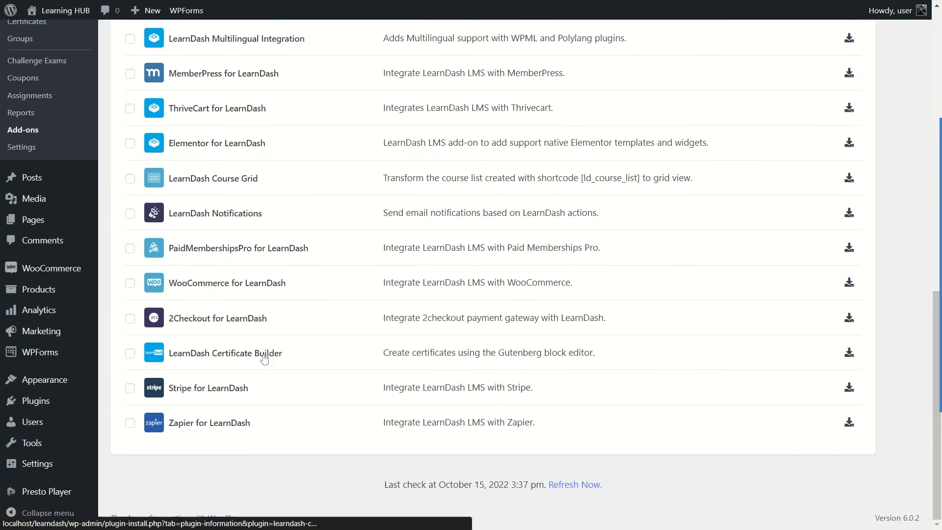
pyautogui.click(849, 352)
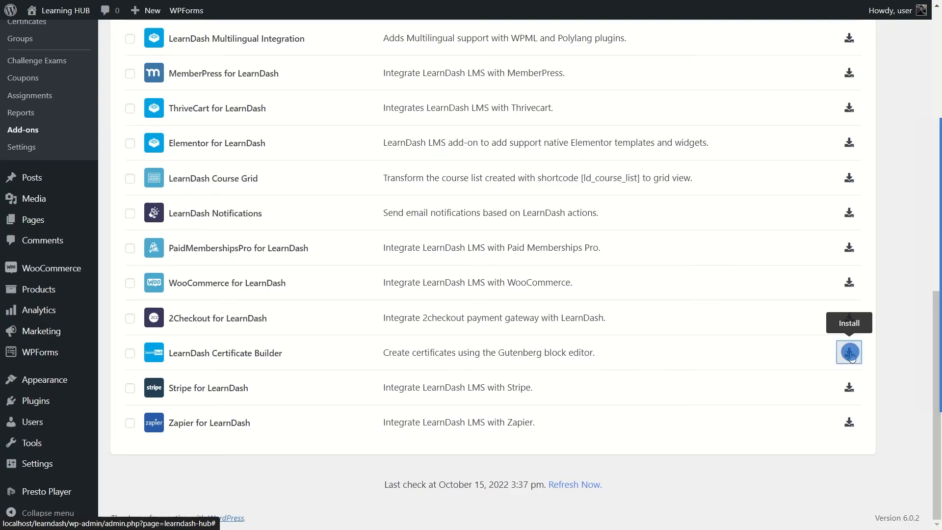
pyautogui.scroll(-10, 651, 267)
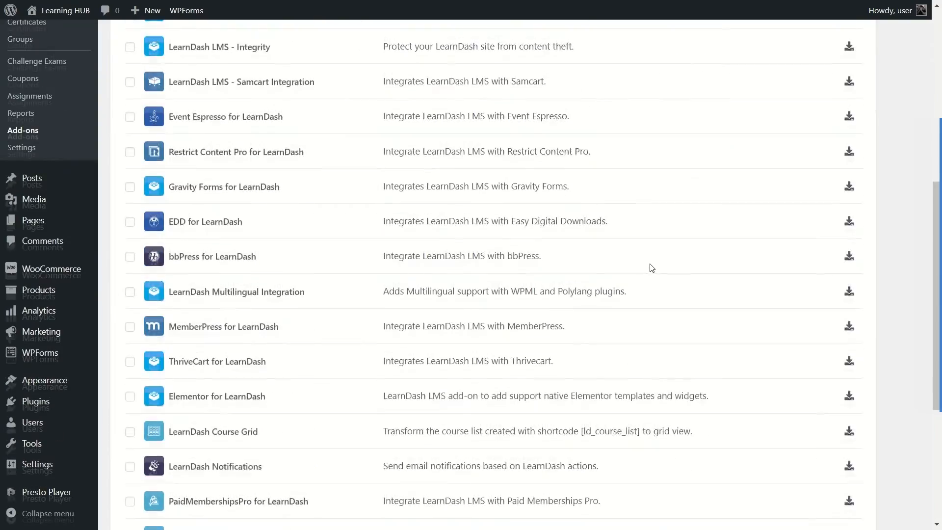
pyautogui.scroll(-2, 650, 269)
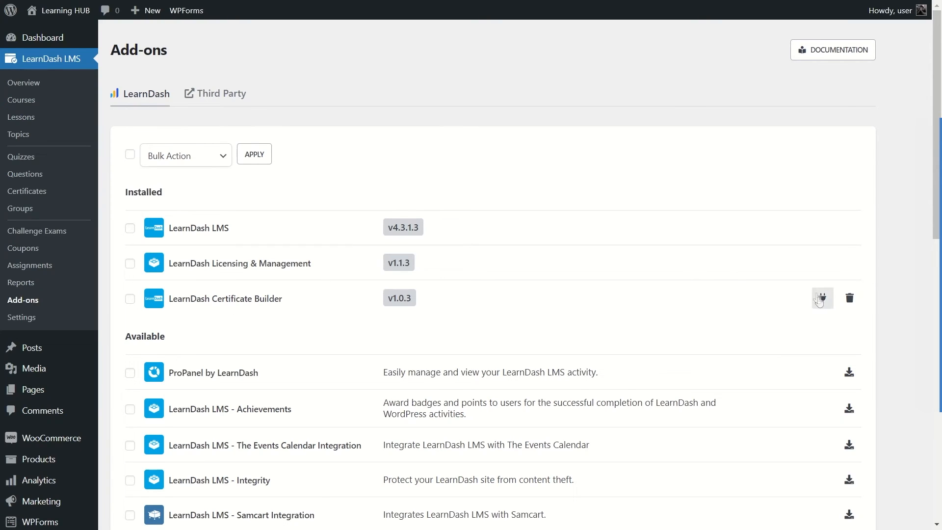
pyautogui.click(822, 297)
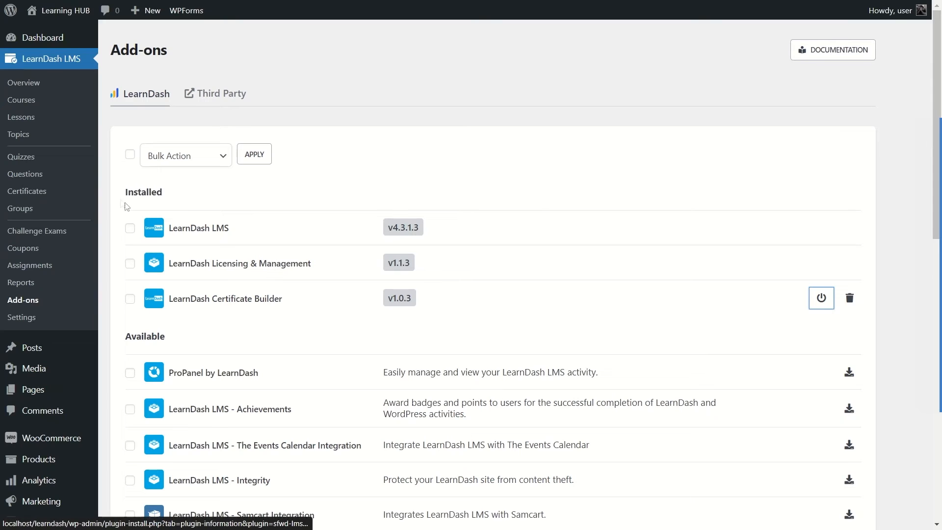
# Add a new LearnDash certificate titled "WordPress Masterclass certificate" and switch it to the Certificate Builder
pyautogui.click(67, 196)
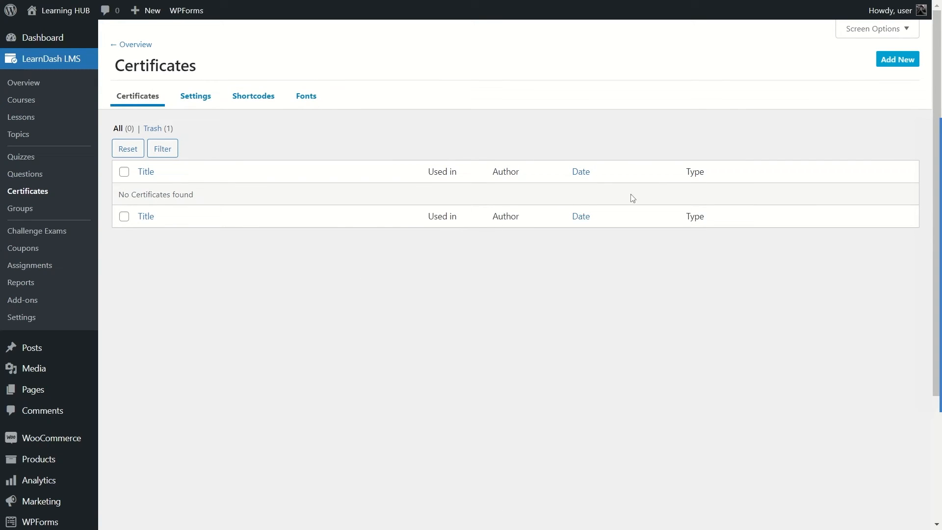
pyautogui.click(893, 60)
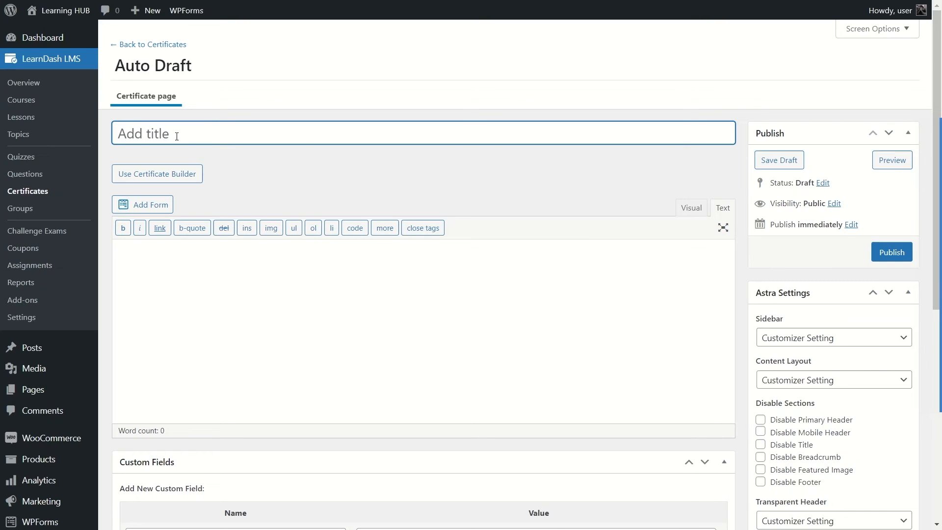
pyautogui.write('WordPress Masterclass certificate')
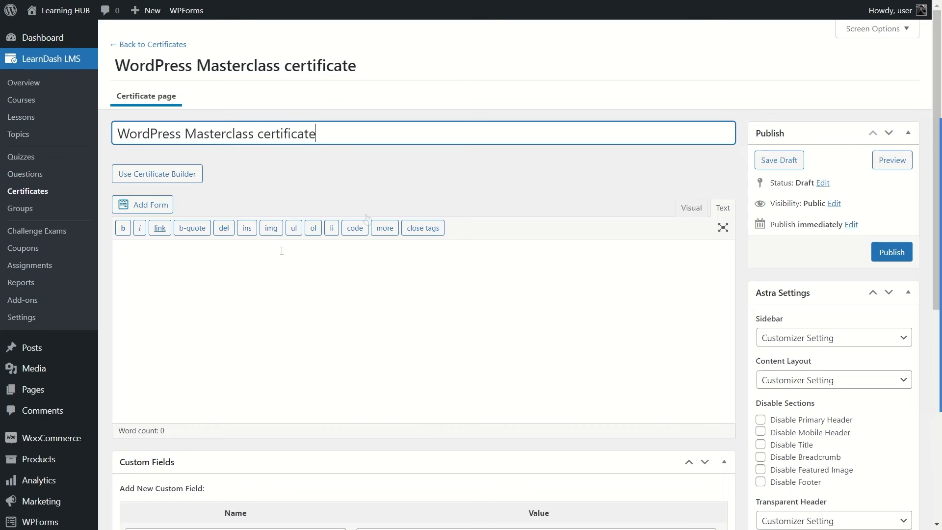
pyautogui.click(166, 180)
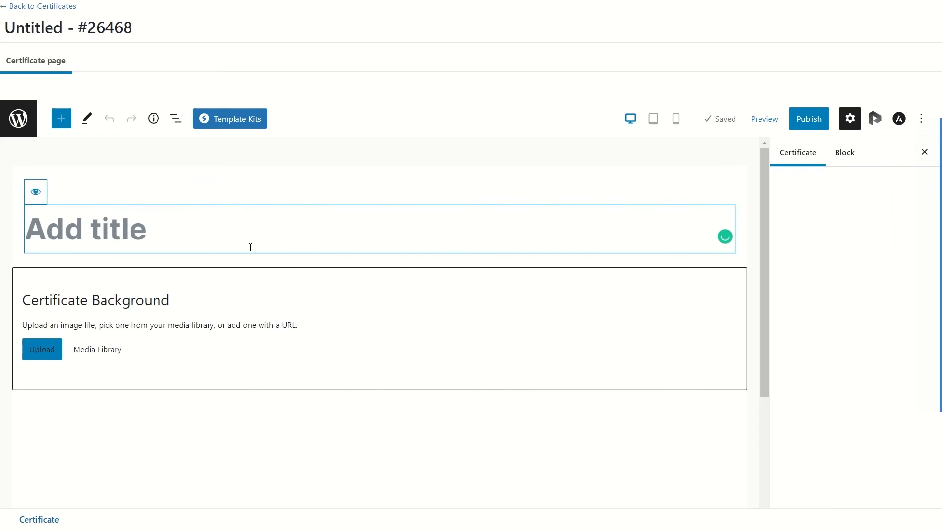
# Enter "WordPress Masterclass Certificate" as the certificate's title in the block editor
pyautogui.write('WordPress Masterclass Certificate')
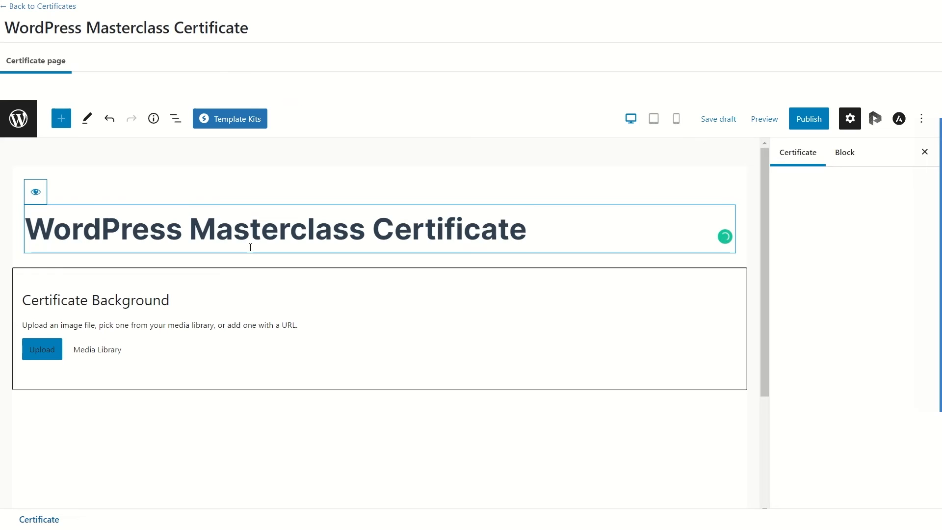
pyautogui.moveTo(53, 226); pyautogui.dragTo(409, 232)
pyautogui.click(529, 229)
# Add the black-and-gold framed image as the certificate background and look over the whole design
pyautogui.click(220, 282)
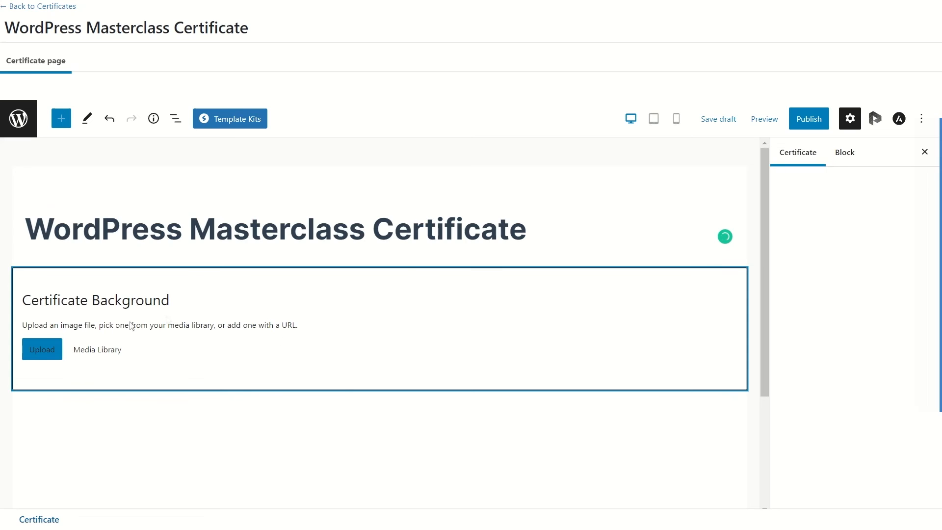
pyautogui.scroll(-2, 168, 310)
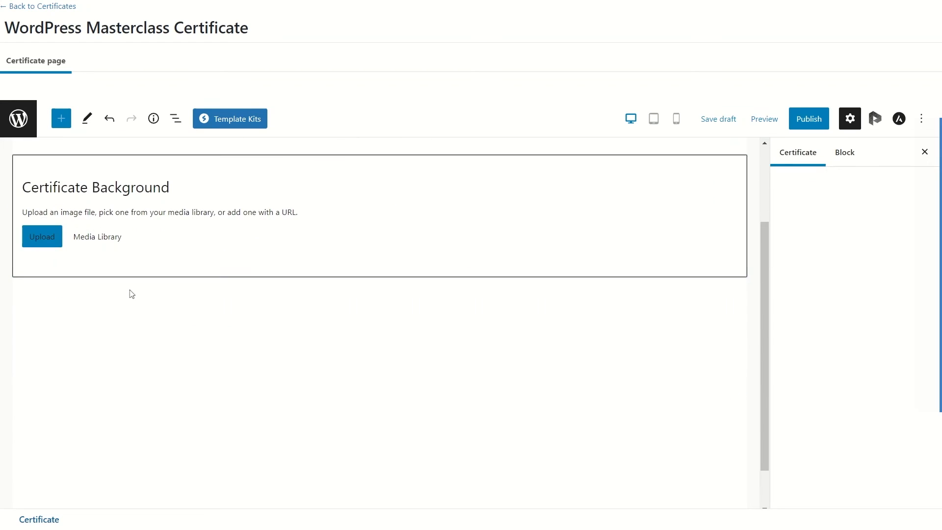
pyautogui.scroll(1, 130, 292)
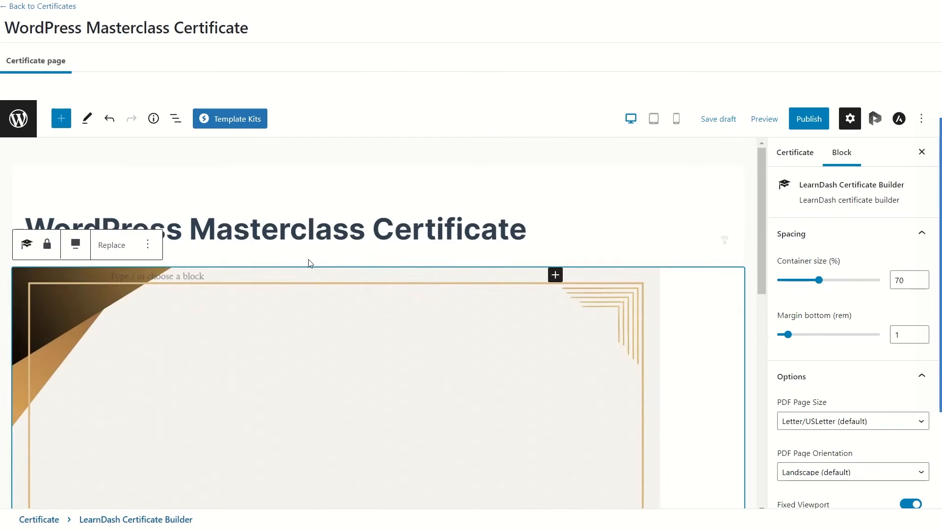
pyautogui.scroll(-3, 309, 263)
pyautogui.scroll(3, 308, 260)
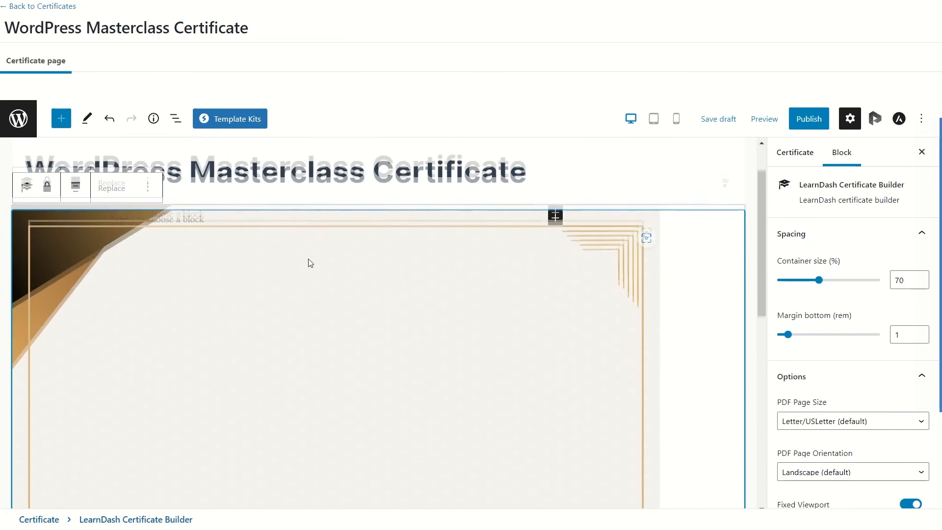
pyautogui.scroll(-4, 308, 259)
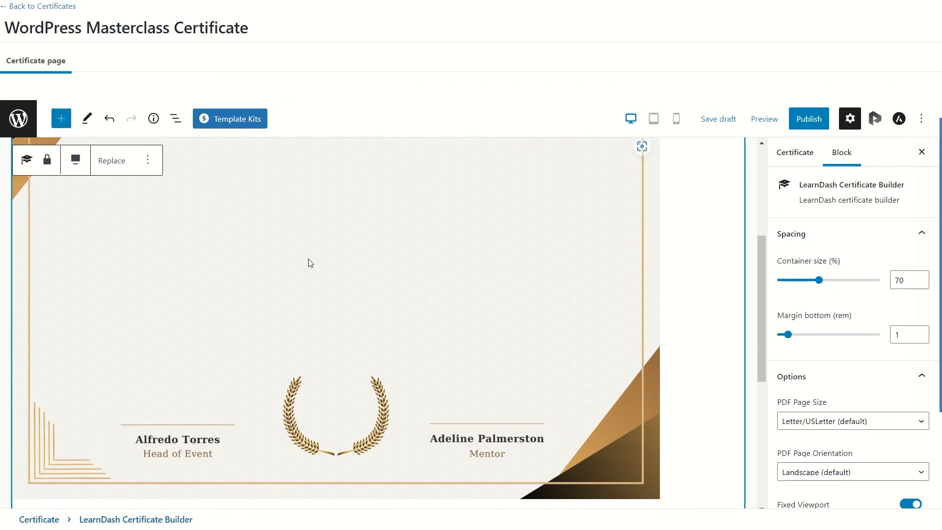
pyautogui.scroll(5, 310, 263)
pyautogui.scroll(-4, 309, 263)
pyautogui.scroll(4, 309, 263)
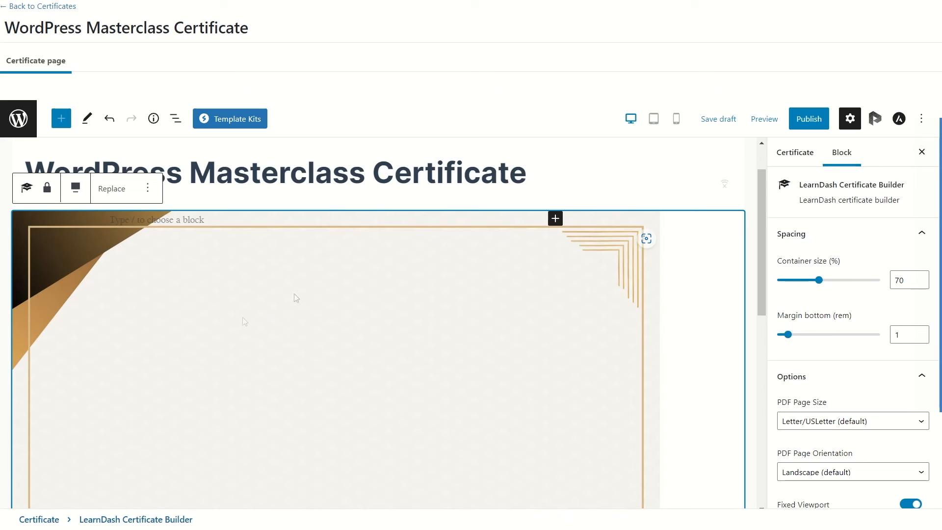
# Insert a heading reading "Certificate of Completion" inside the certificate
pyautogui.click(554, 218)
pyautogui.click(647, 309)
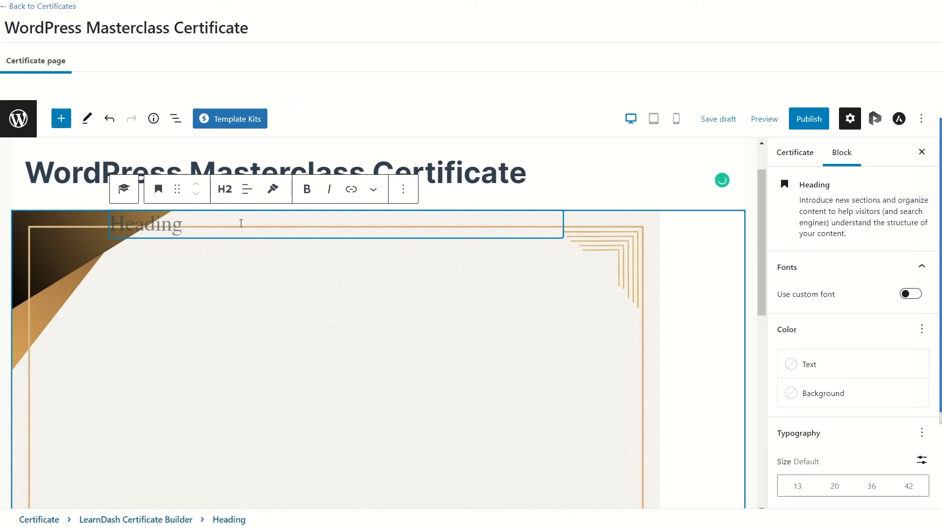
pyautogui.write('Certificate of Completion')
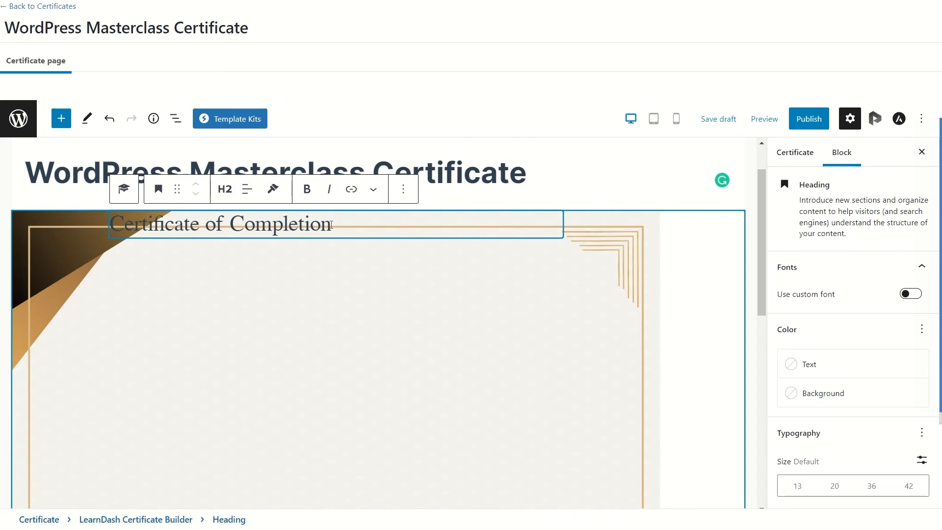
# Change the "Certificate of Completion" heading on the certificate to level H1
pyautogui.moveTo(332, 223); pyautogui.dragTo(133, 237)
pyautogui.click(224, 189)
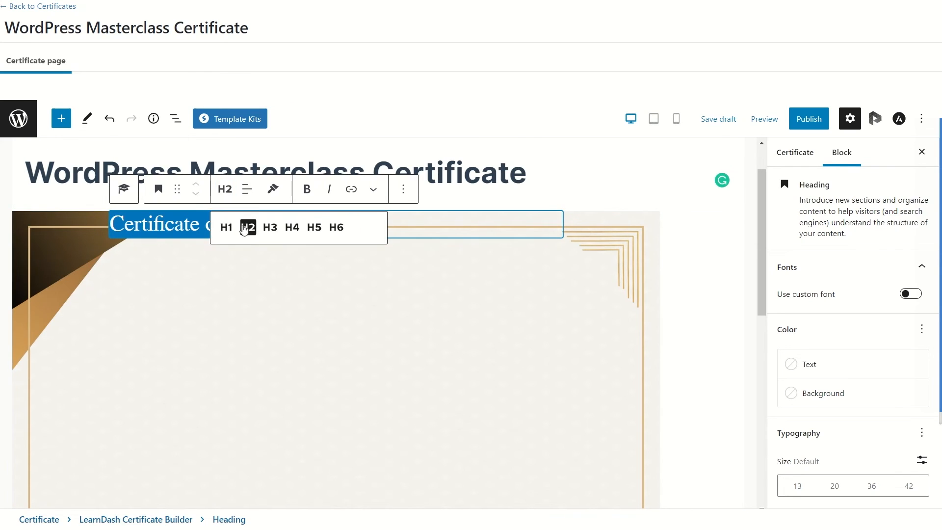
pyautogui.click(225, 225)
pyautogui.click(442, 229)
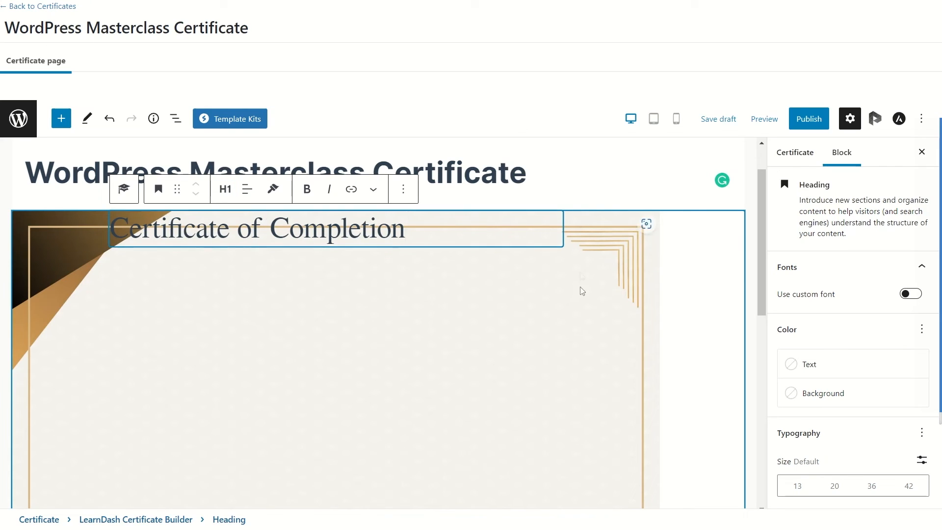
# Add unlinked margins to the "Certificate of Completion" heading, with 100 px above and 120 px on its left side
pyautogui.scroll(-2, 858, 336)
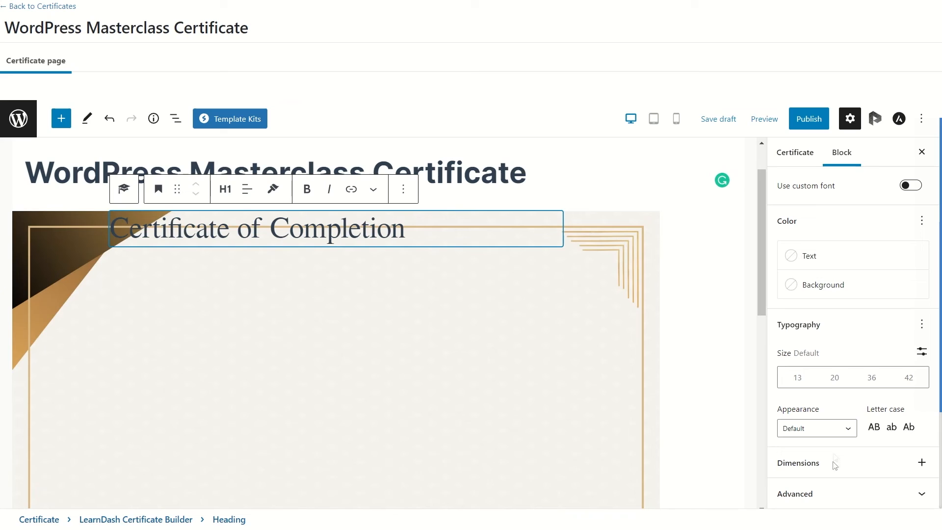
pyautogui.click(927, 462)
pyautogui.click(899, 464)
pyautogui.click(915, 463)
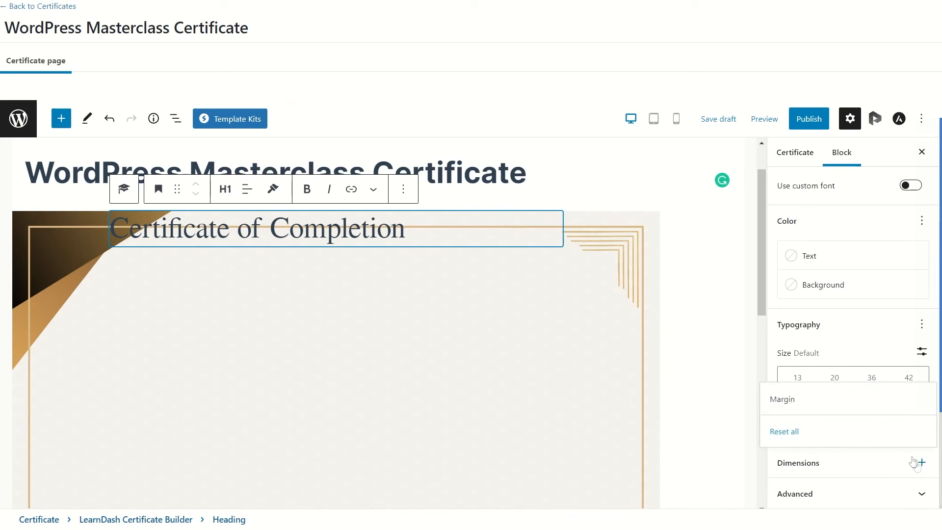
pyautogui.click(780, 401)
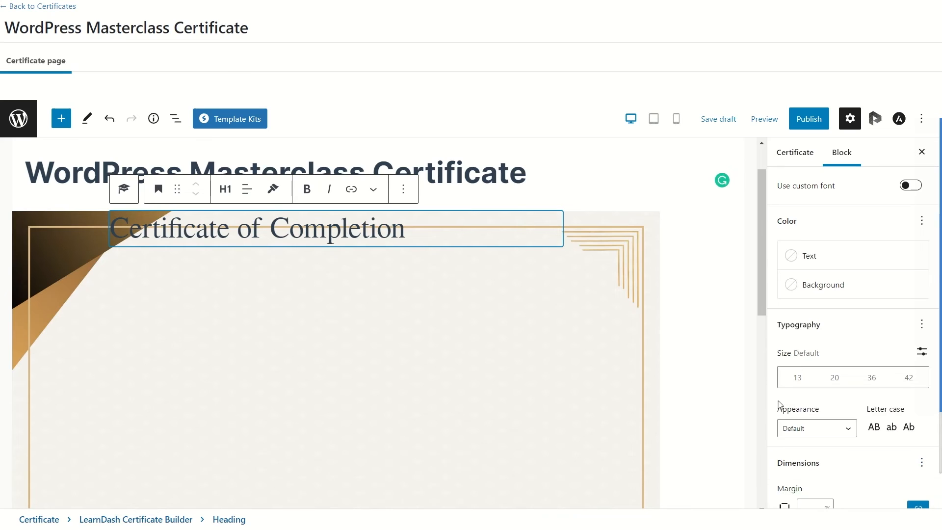
pyautogui.scroll(-1, 780, 403)
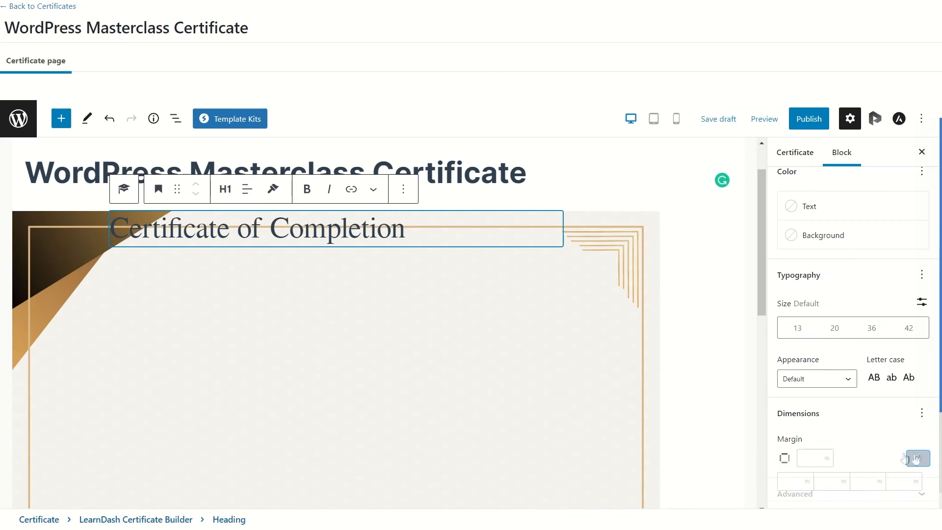
pyautogui.click(918, 458)
pyautogui.scroll(-1, 853, 441)
pyautogui.click(786, 463)
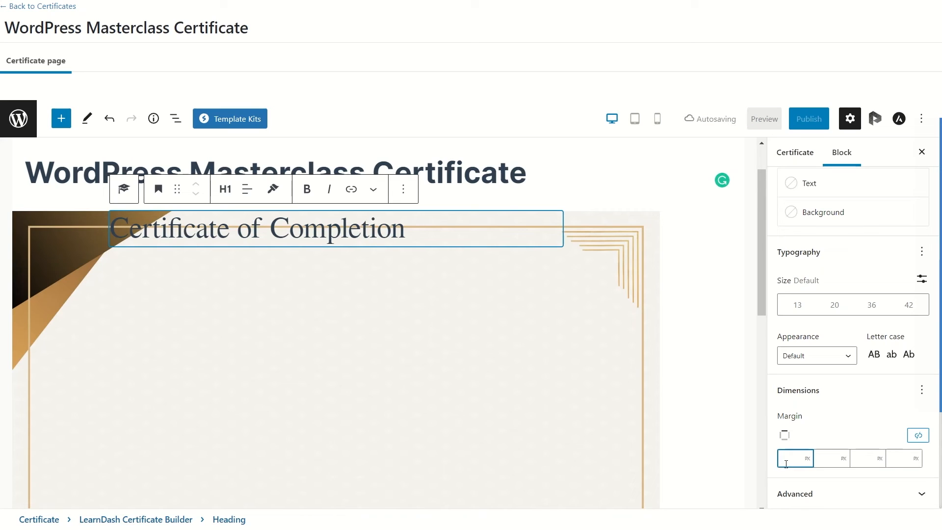
pyautogui.write('1')
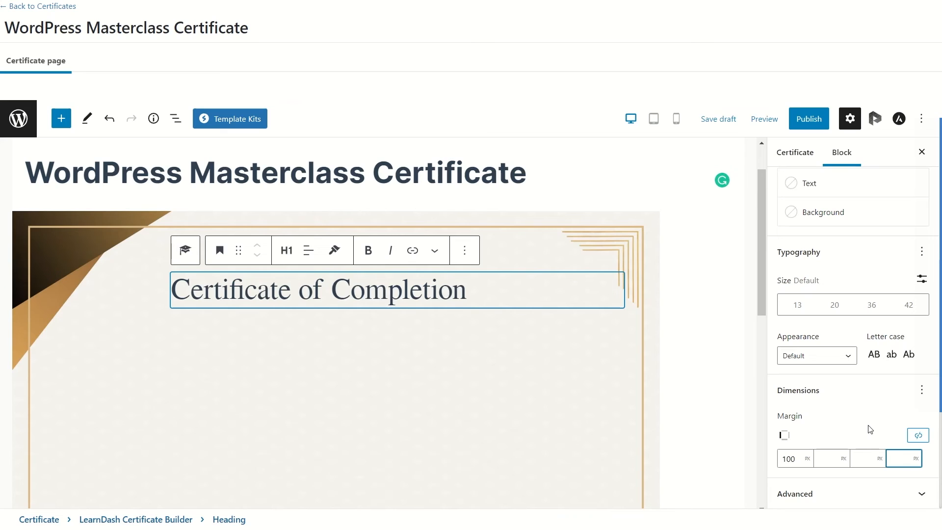
pyautogui.write('00')
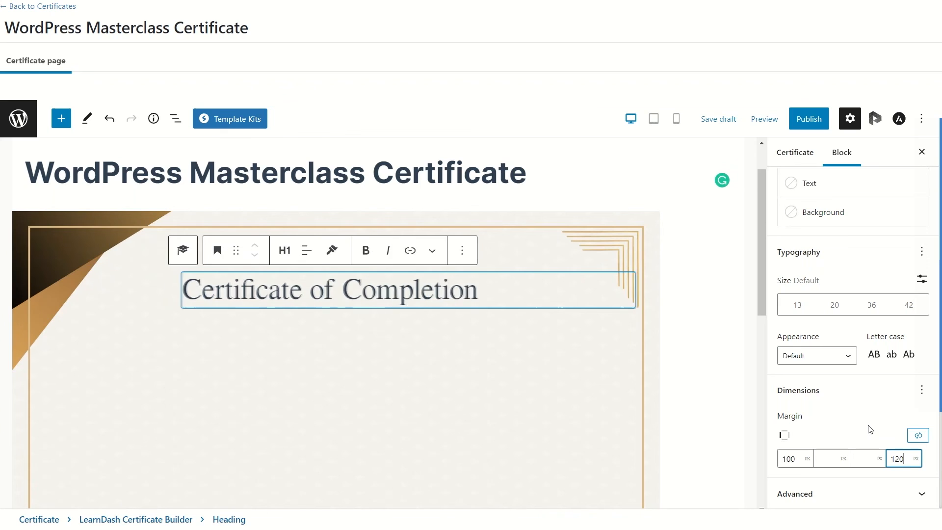
pyautogui.click(546, 376)
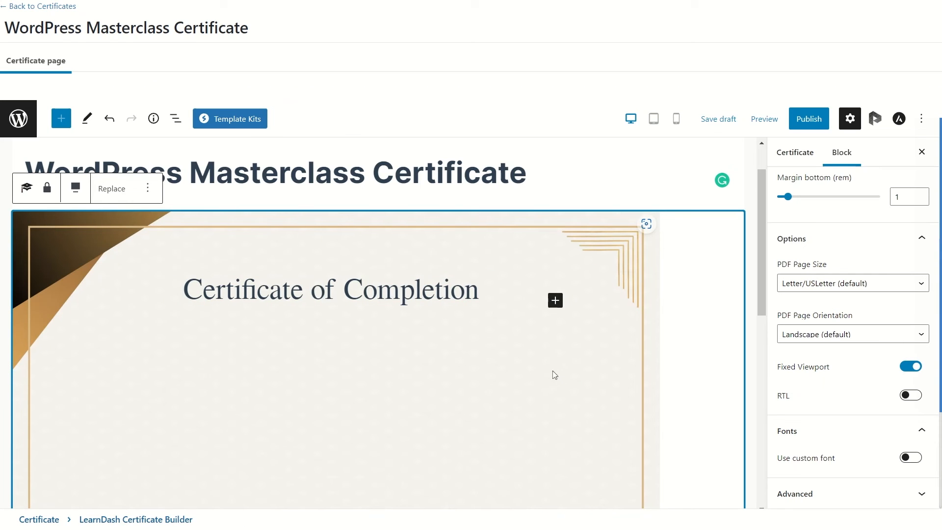
# Look over the certificate design, from its heading and award text down to the laurel and signature area
pyautogui.scroll(-2, 343, 343)
pyautogui.scroll(3, 342, 346)
pyautogui.scroll(-3, 353, 339)
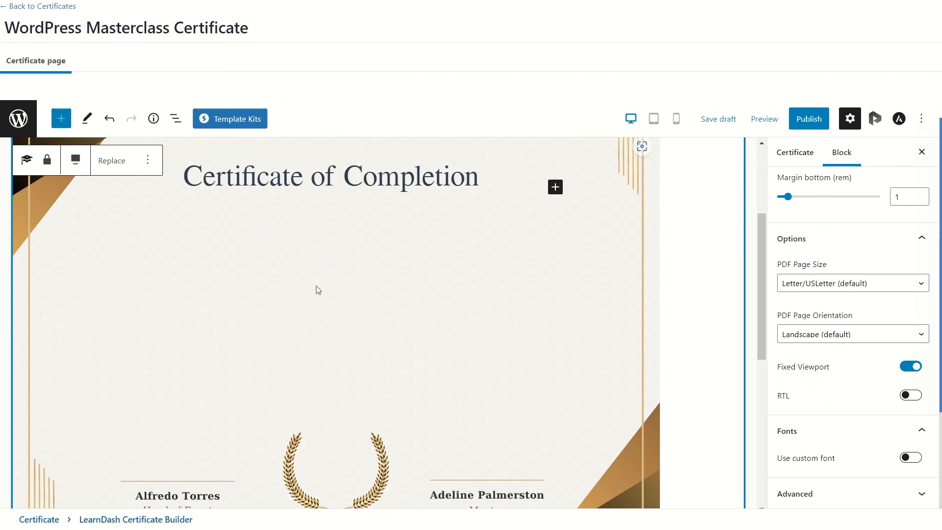
pyautogui.scroll(2, 284, 304)
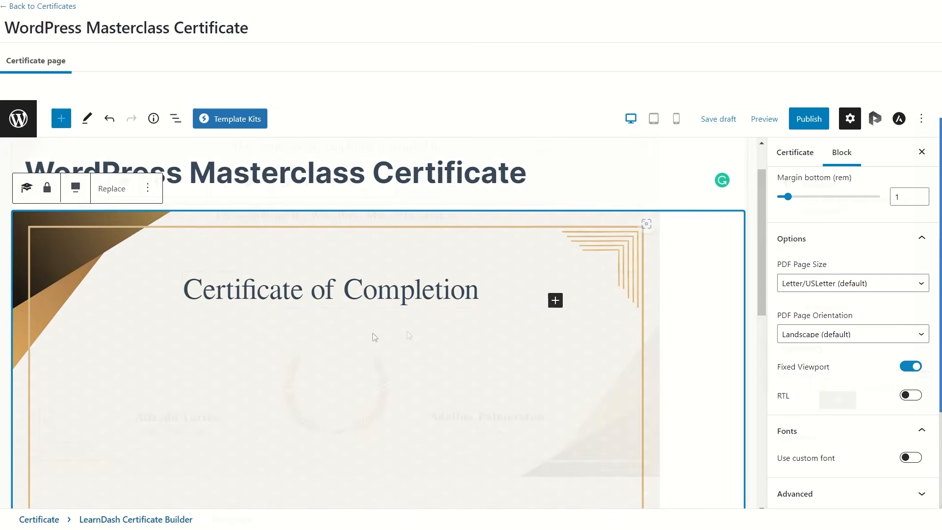
pyautogui.scroll(3, 457, 259)
pyautogui.click(525, 196)
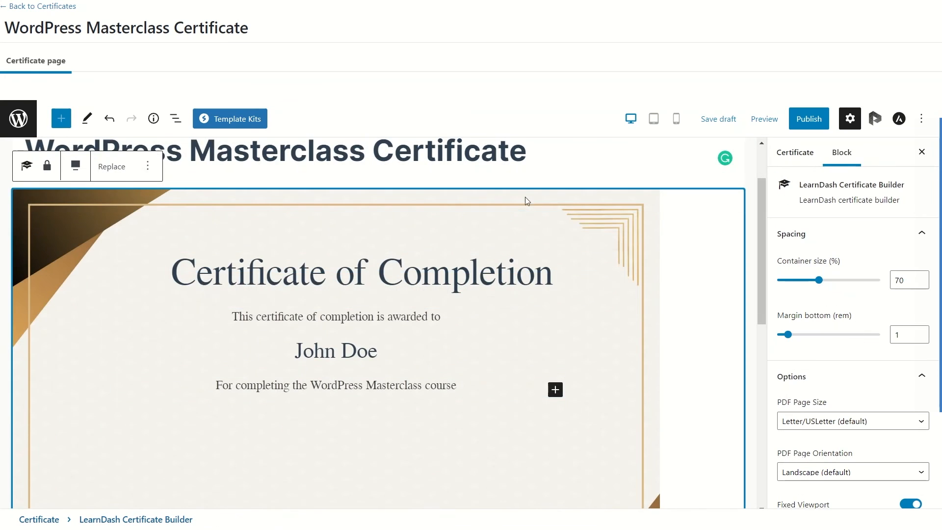
pyautogui.scroll(-3, 569, 407)
pyautogui.scroll(1, 558, 387)
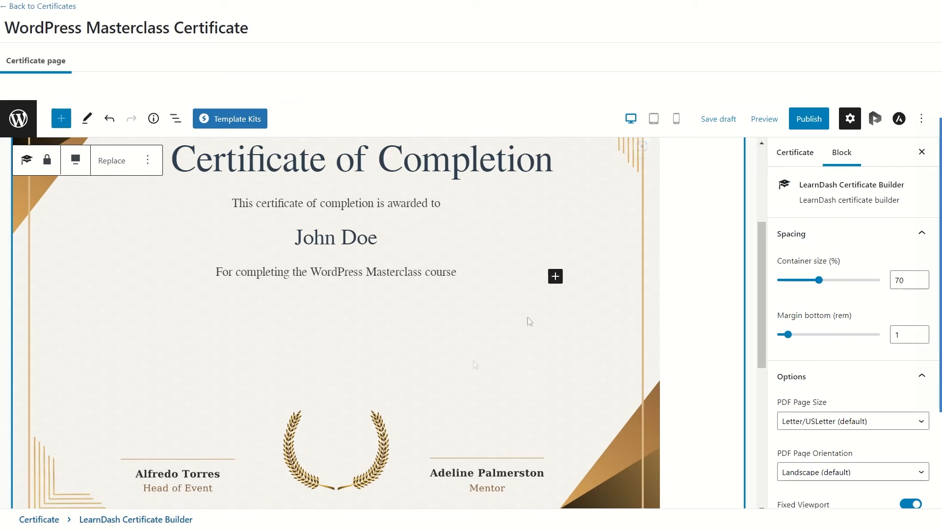
# Insert a LearnDash Course Info block below the certificate's completion text and set its course ID to 17
pyautogui.click(556, 279)
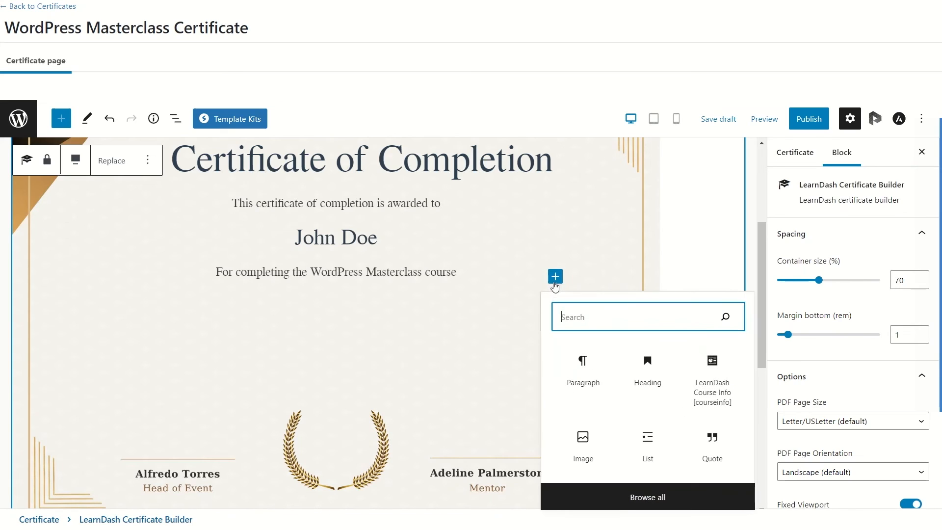
pyautogui.click(710, 388)
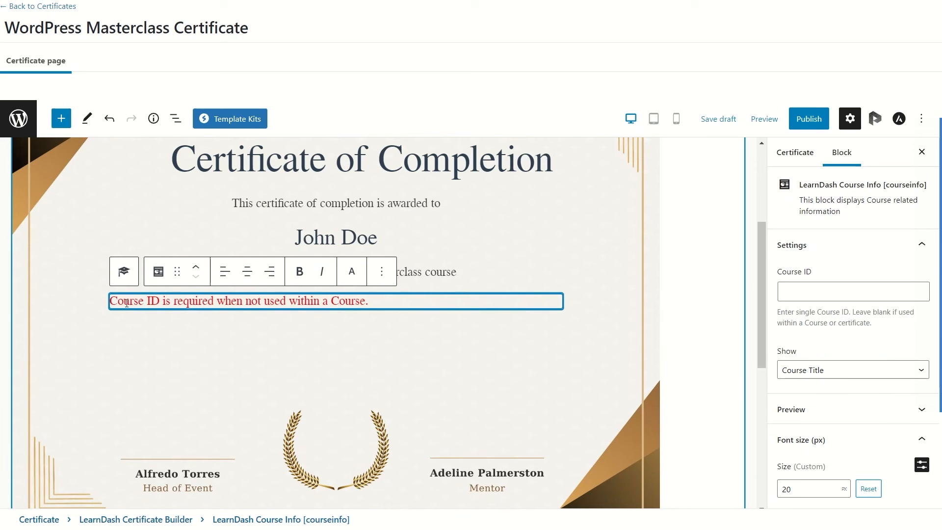
pyautogui.moveTo(111, 300); pyautogui.dragTo(369, 300)
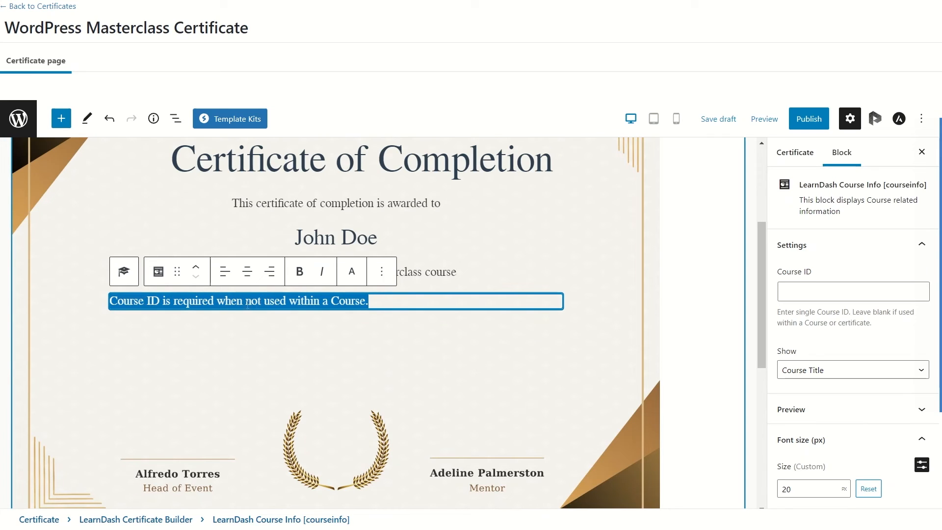
pyautogui.click(410, 302)
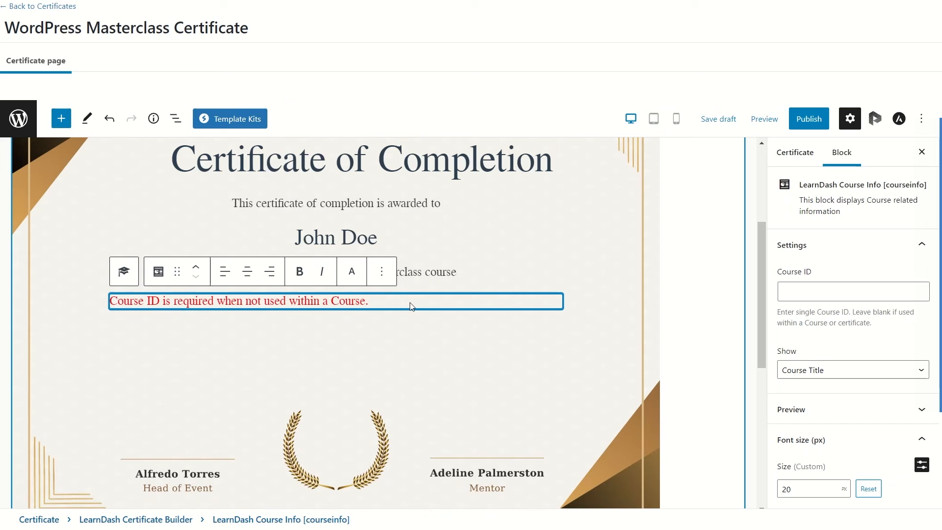
pyautogui.click(410, 303)
pyautogui.click(800, 293)
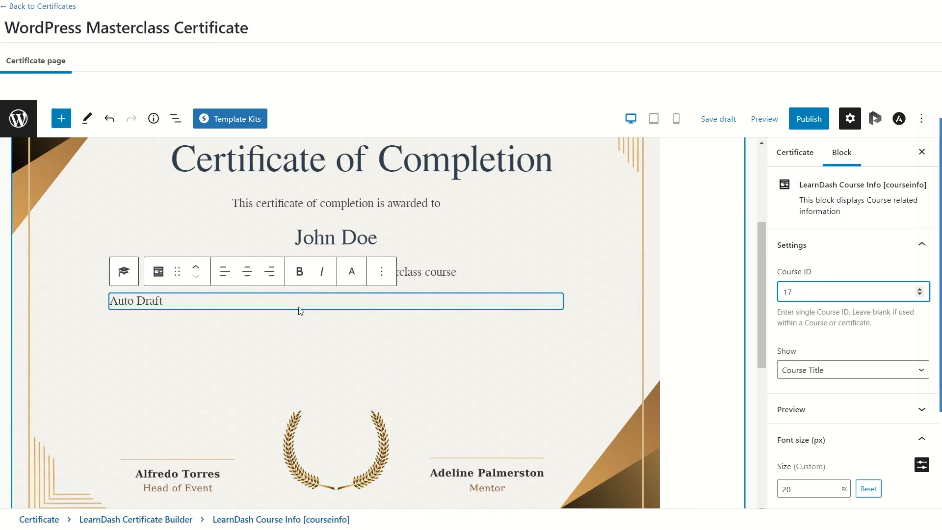
pyautogui.scroll(-4, 286, 318)
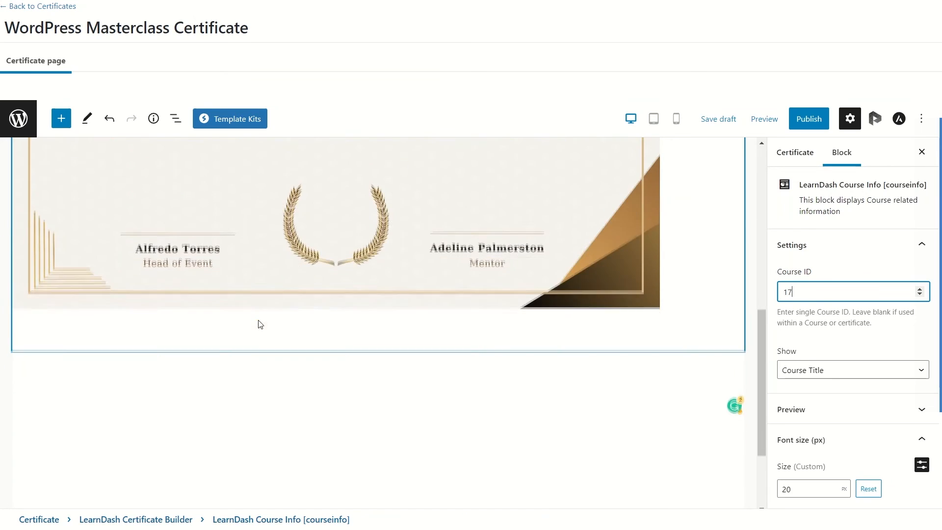
pyautogui.scroll(6, 259, 324)
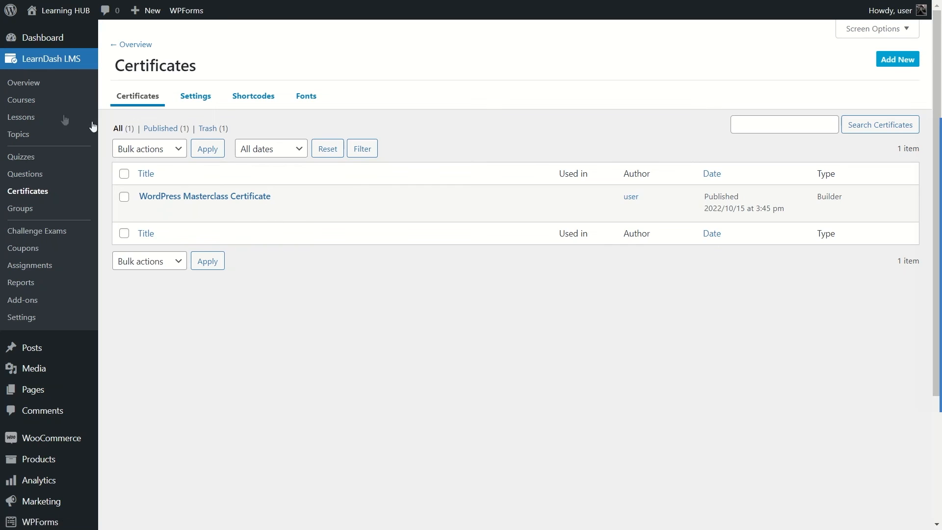
# Assign "WordPress Masterclass Certificate" as the course certificate in the WordPress masterclass course settings and update the course
pyautogui.click(30, 108)
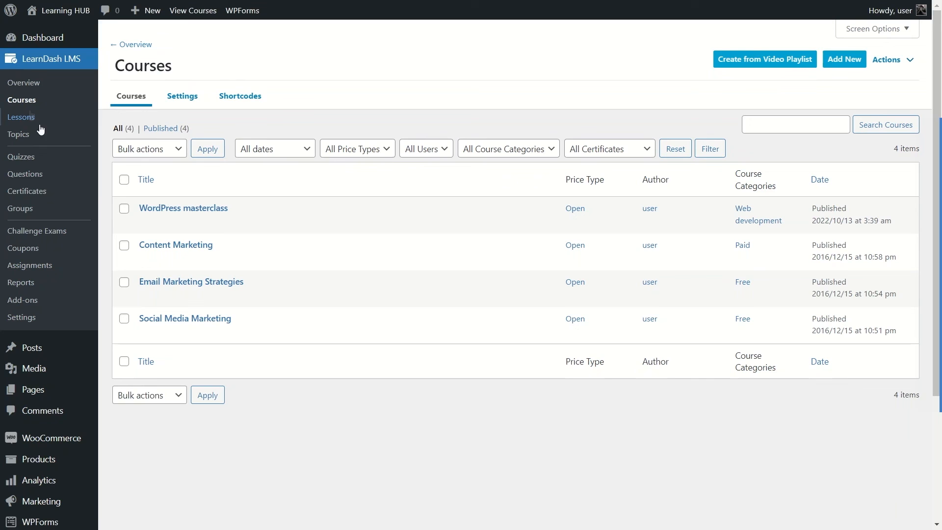
pyautogui.click(145, 225)
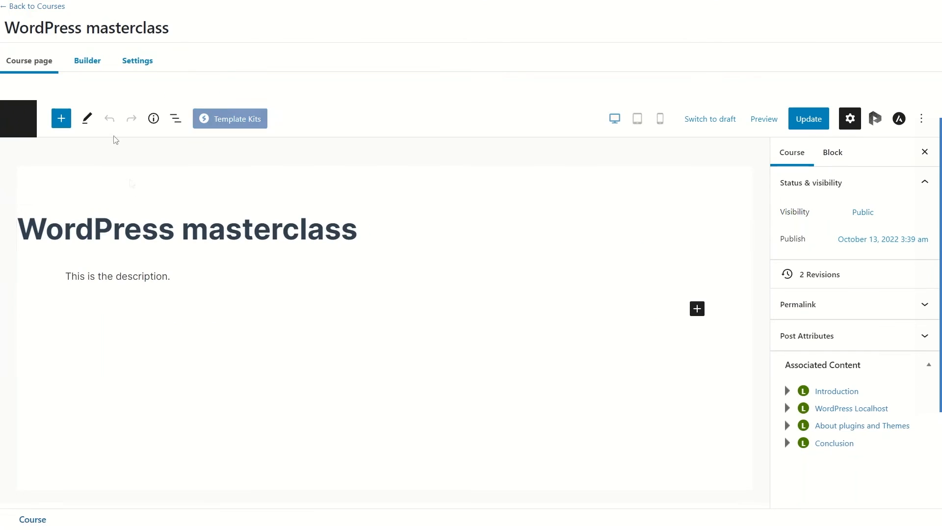
pyautogui.click(142, 62)
pyautogui.scroll(-5, 223, 248)
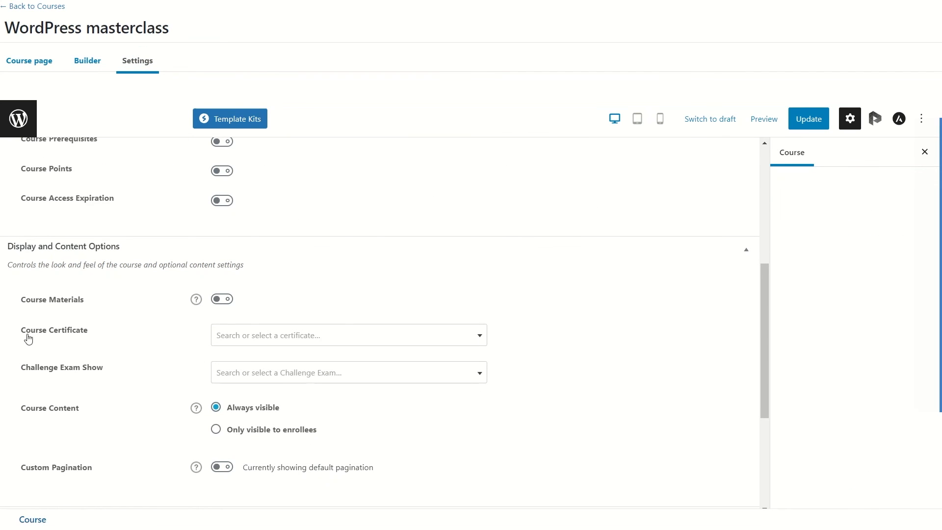
pyautogui.click(459, 339)
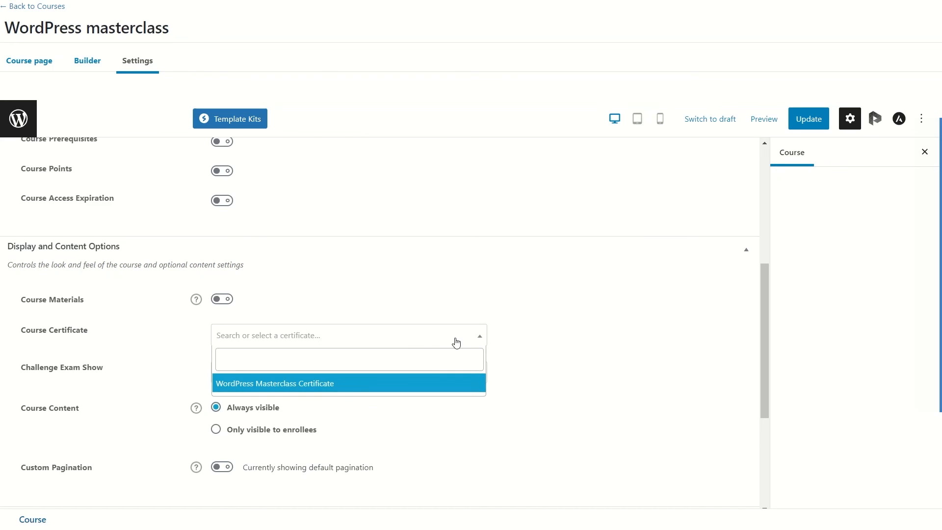
pyautogui.click(259, 387)
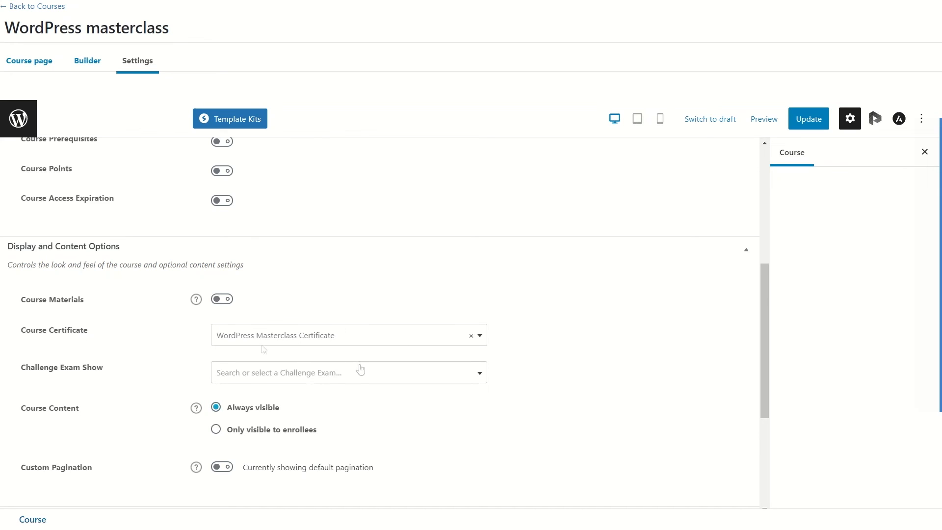
pyautogui.scroll(5, 358, 370)
pyautogui.click(809, 119)
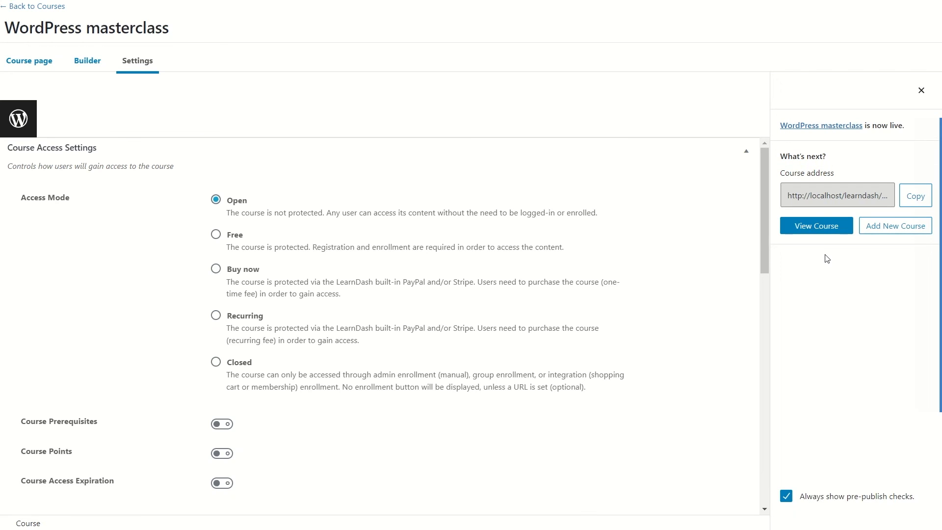
# View the live WordPress masterclass course page and examine its progress bar and course content list
pyautogui.click(810, 228)
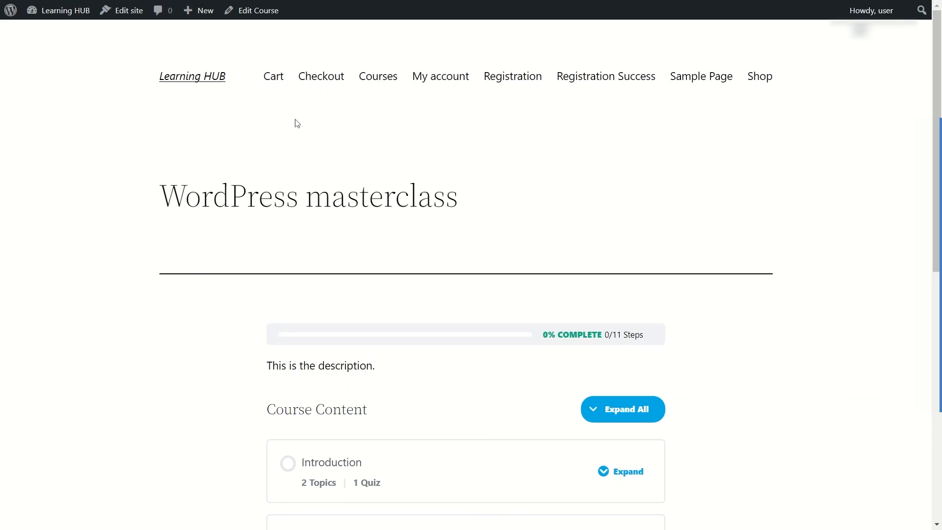
pyautogui.scroll(-2, 146, 122)
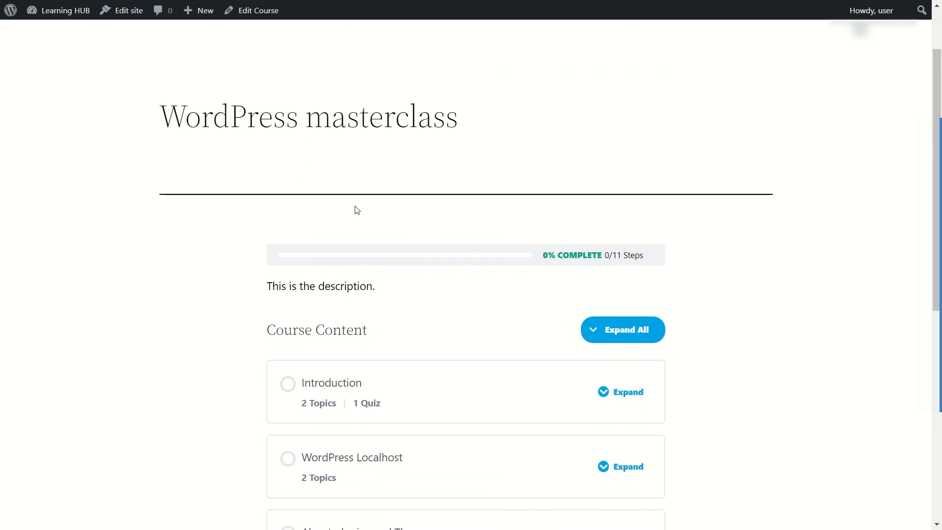
pyautogui.scroll(-5, 357, 210)
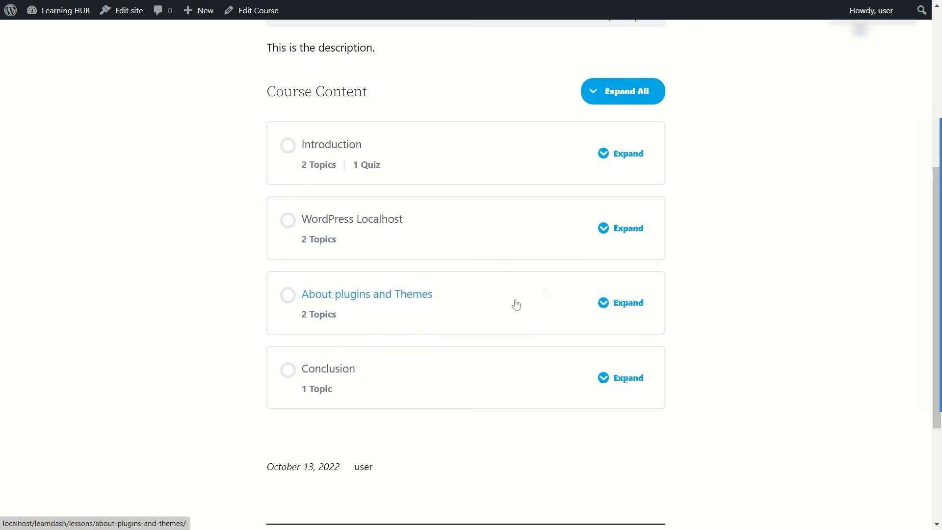
pyautogui.scroll(2, 388, 222)
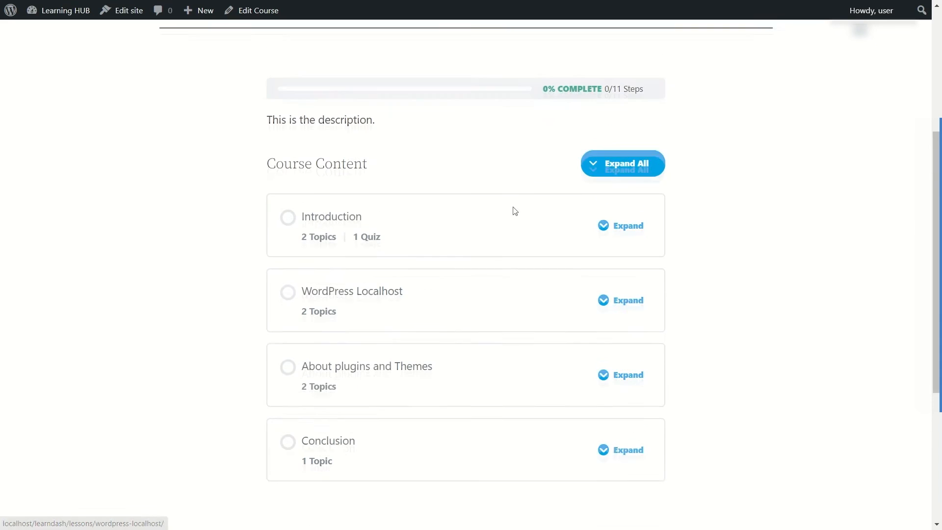
# Open the Introduction lesson from the course content and examine its description, topics and quiz
pyautogui.click(340, 229)
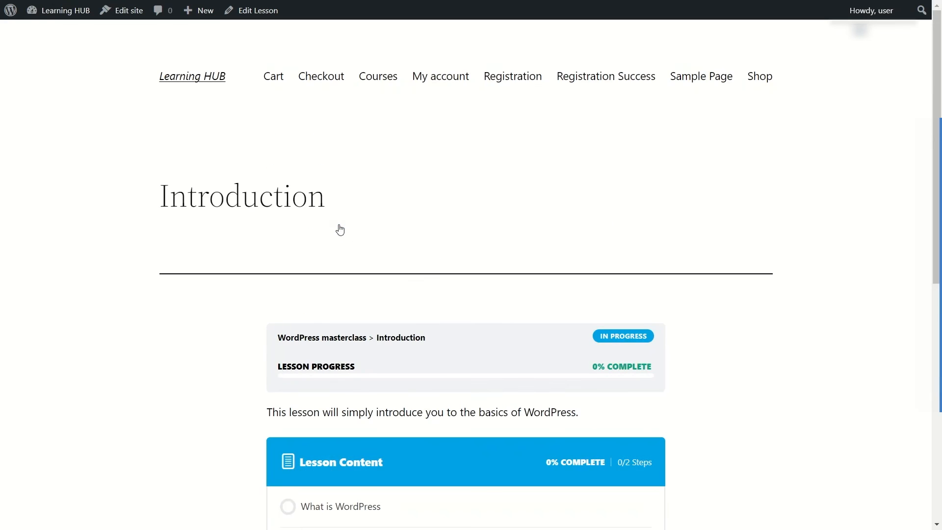
pyautogui.scroll(-3, 353, 238)
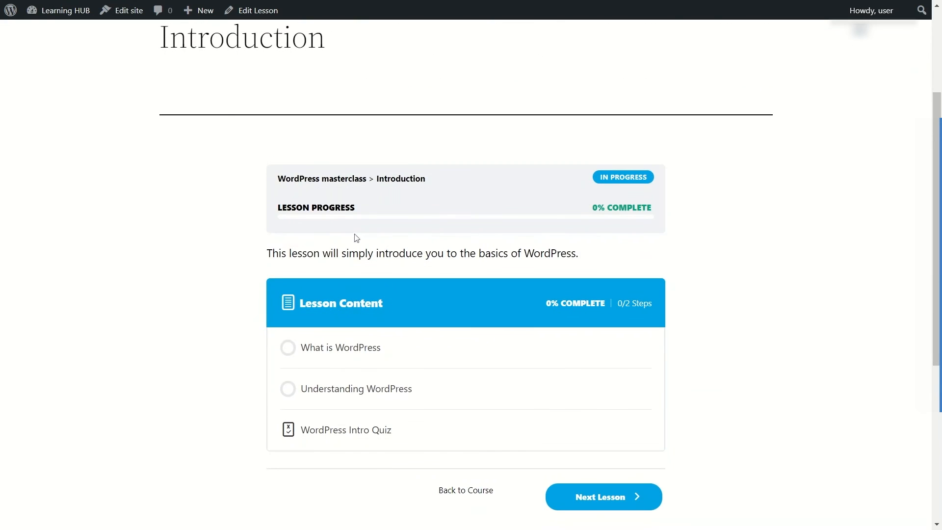
pyautogui.moveTo(261, 253); pyautogui.dragTo(592, 257)
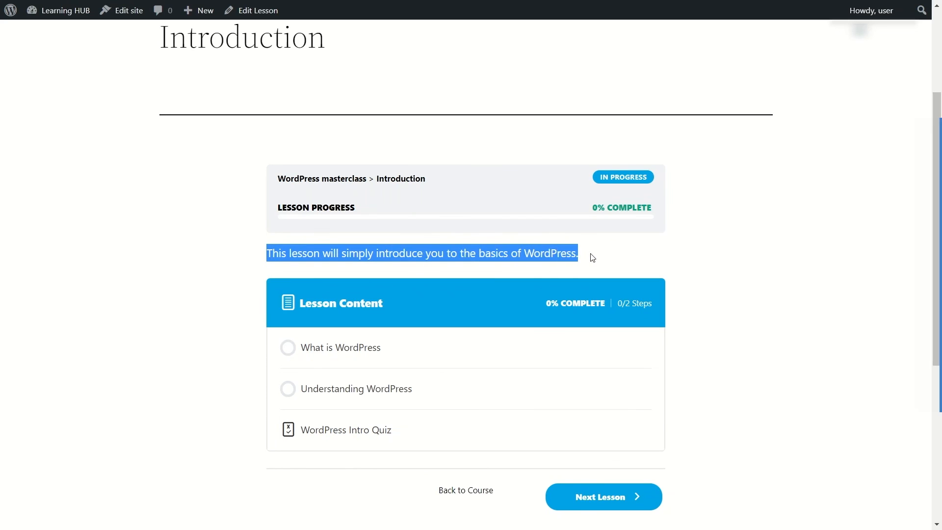
pyautogui.click(721, 292)
pyautogui.scroll(-3, 320, 257)
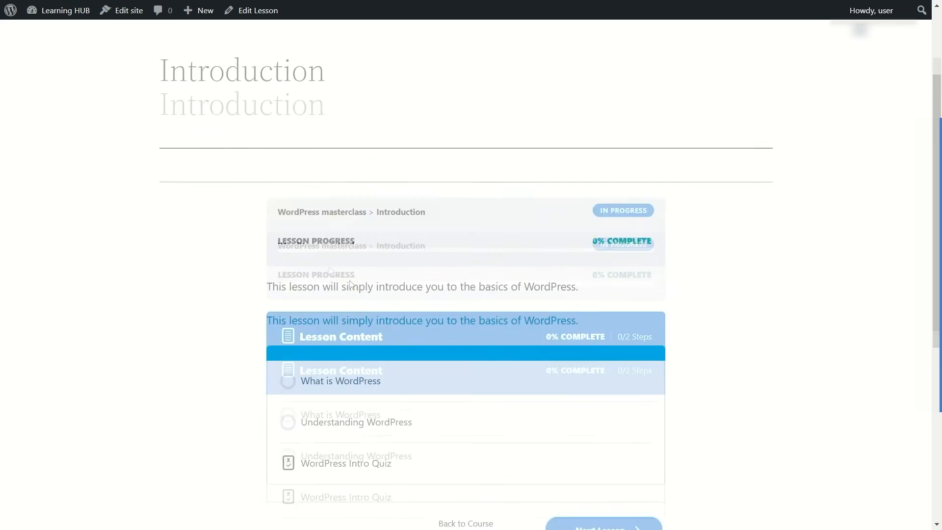
# Open the "What is WordPress" topic from the Introduction lesson, read its text and mark the topic complete
pyautogui.click(321, 191)
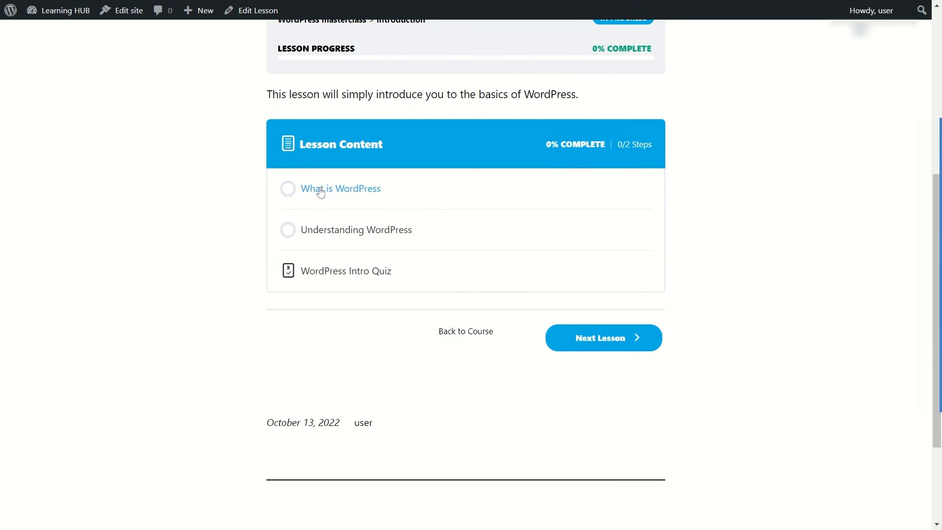
pyautogui.scroll(-5, 516, 260)
pyautogui.moveTo(265, 119); pyautogui.dragTo(473, 138)
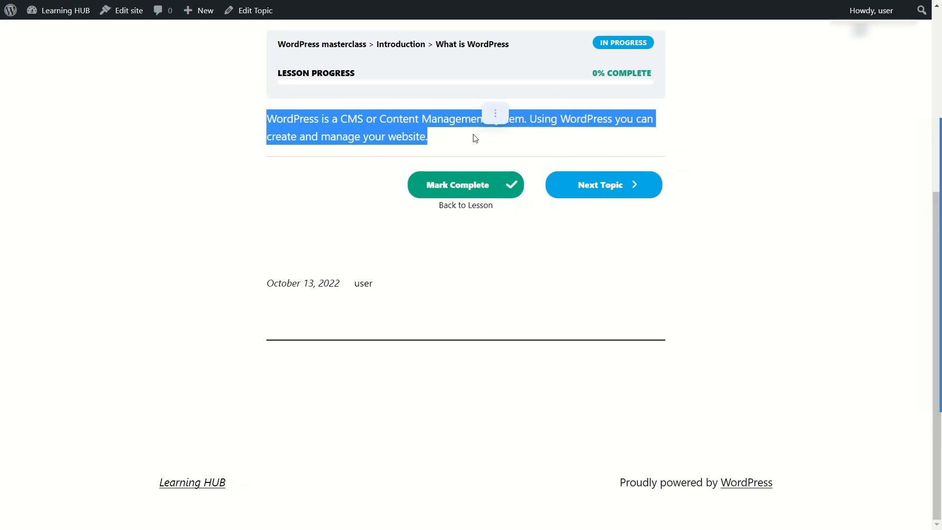
pyautogui.click(436, 147)
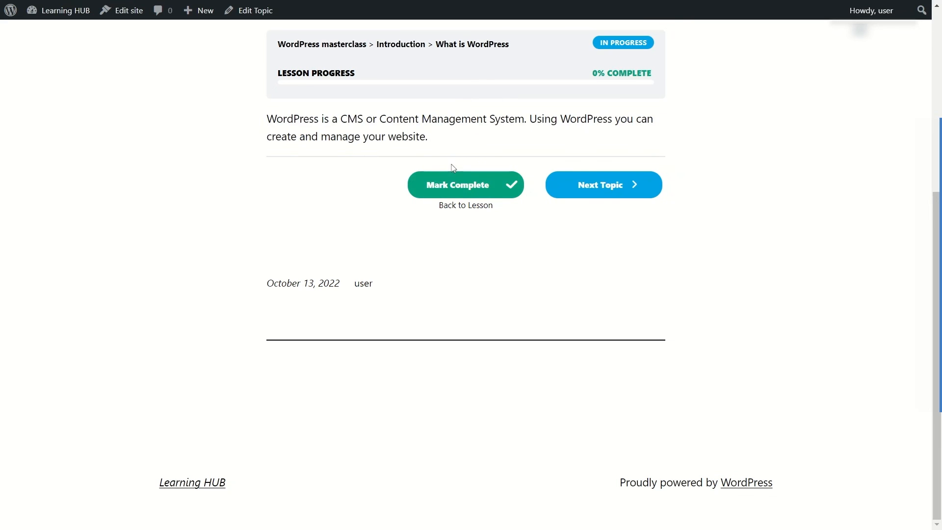
pyautogui.scroll(2, 452, 167)
pyautogui.tripleClick(438, 221)
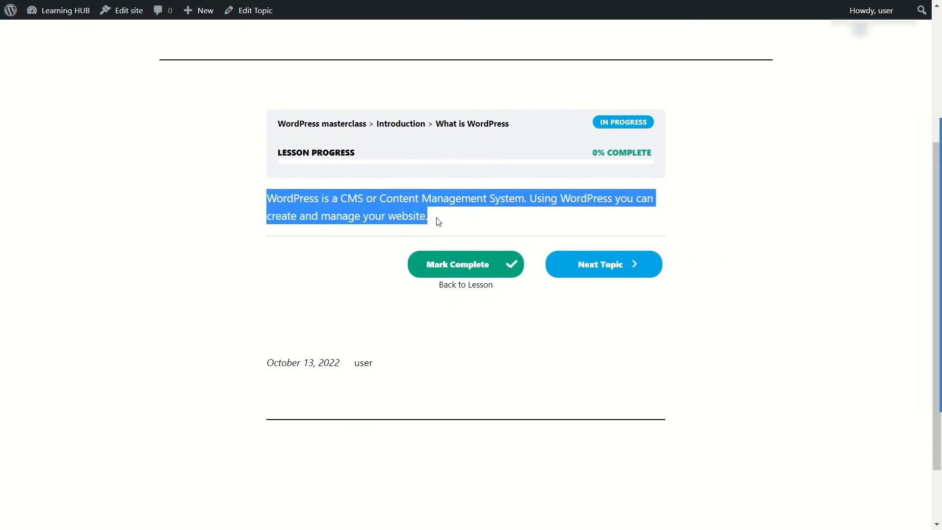
pyautogui.click(291, 191)
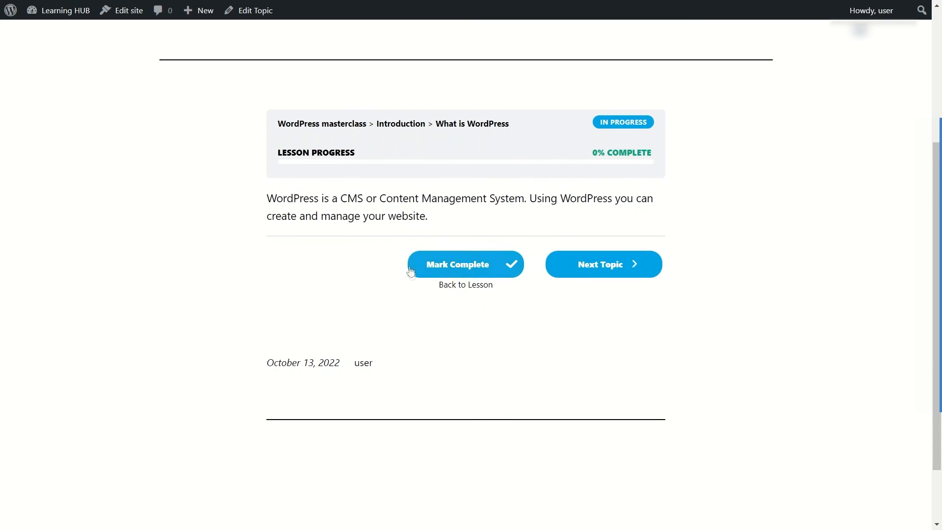
pyautogui.click(477, 268)
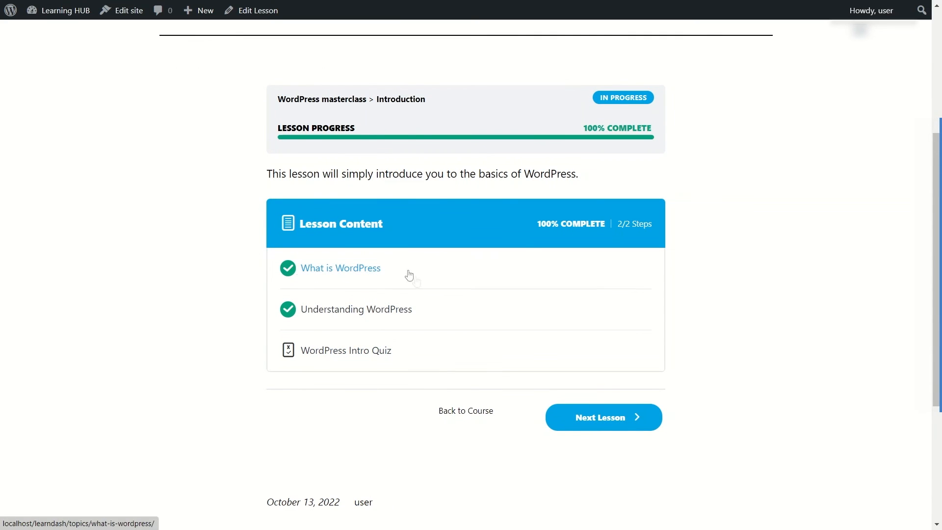
# Start the WordPress Intro Quiz and answer "What is WordPress?" with "It is a CMS"
pyautogui.click(339, 354)
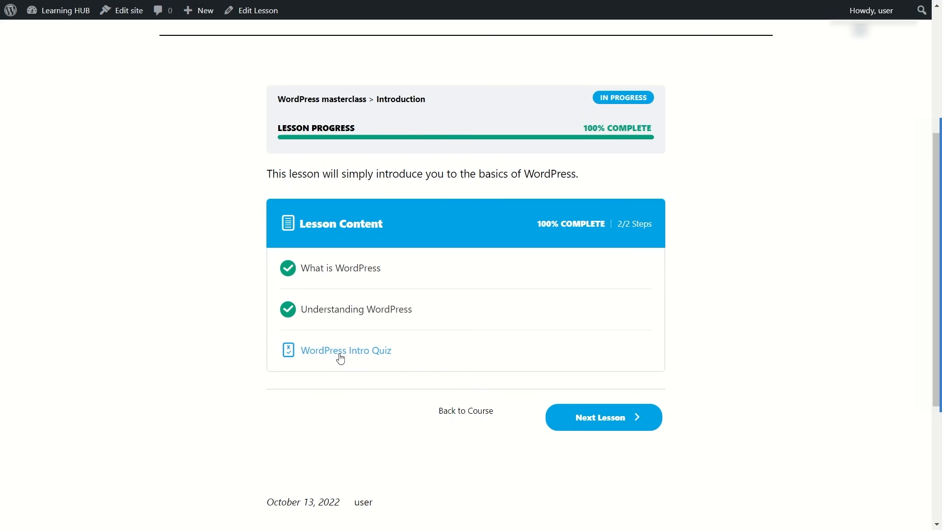
pyautogui.scroll(-2, 353, 366)
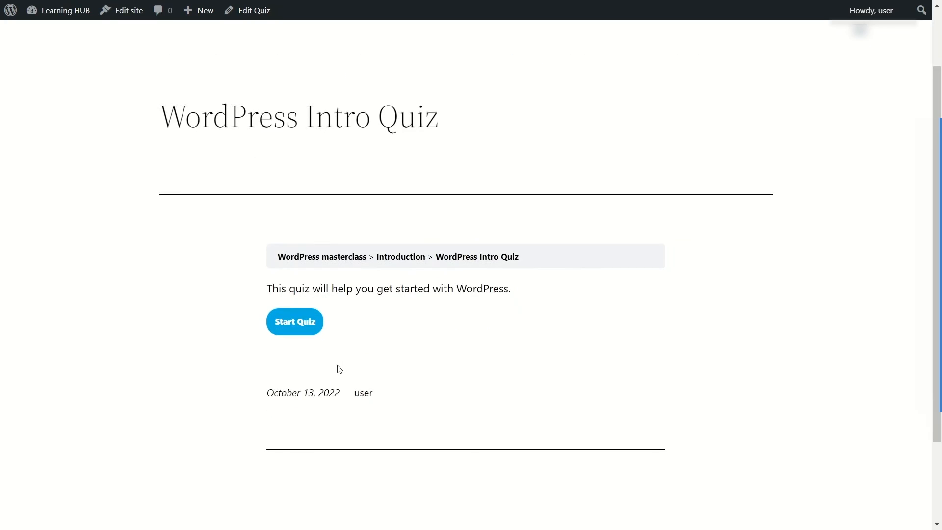
pyautogui.click(299, 327)
pyautogui.scroll(-2, 298, 323)
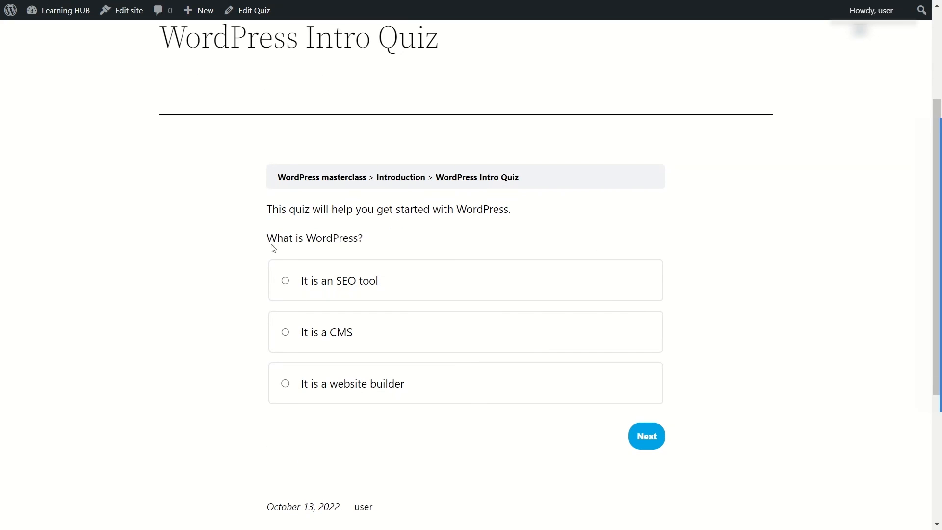
pyautogui.moveTo(268, 239); pyautogui.dragTo(378, 237)
pyautogui.click(400, 218)
pyautogui.click(278, 335)
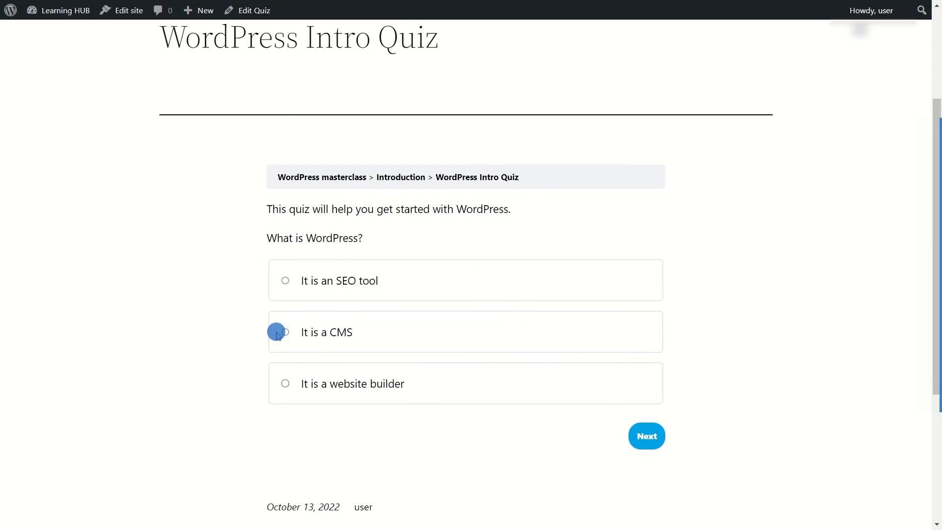
pyautogui.click(641, 441)
# Answer the second quiz question to finish the quiz, and continue from the results to the next lesson
pyautogui.moveTo(267, 238); pyautogui.dragTo(567, 238)
pyautogui.click(292, 283)
pyautogui.click(635, 387)
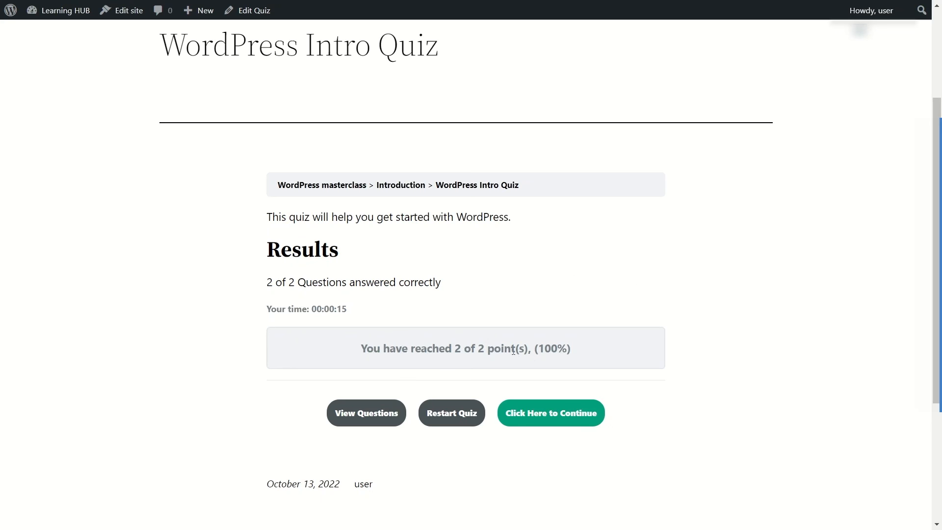
pyautogui.moveTo(536, 349); pyautogui.dragTo(587, 352)
pyautogui.click(681, 414)
pyautogui.click(545, 415)
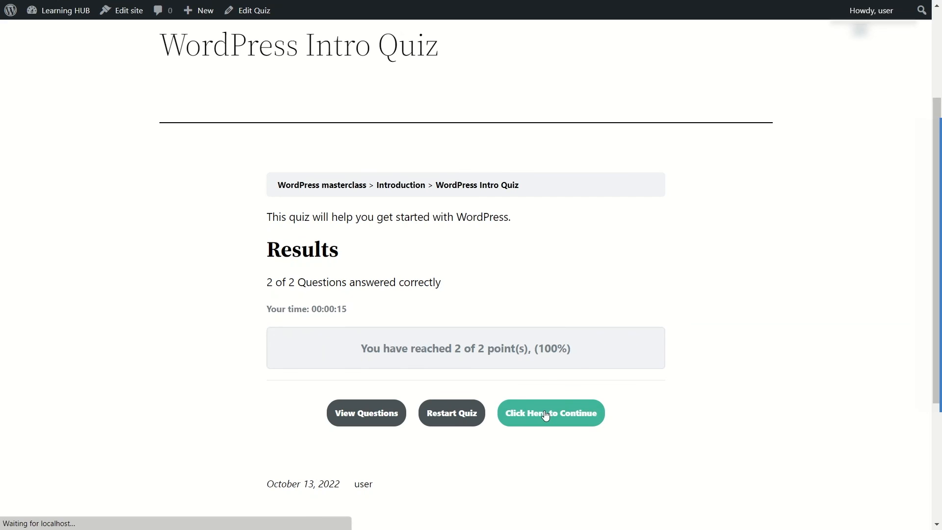
# Examine the WordPress Localhost lesson page, including its progress bar, topic list and lesson navigation
pyautogui.scroll(-5, 546, 359)
pyautogui.scroll(4, 420, 280)
pyautogui.scroll(-6, 373, 275)
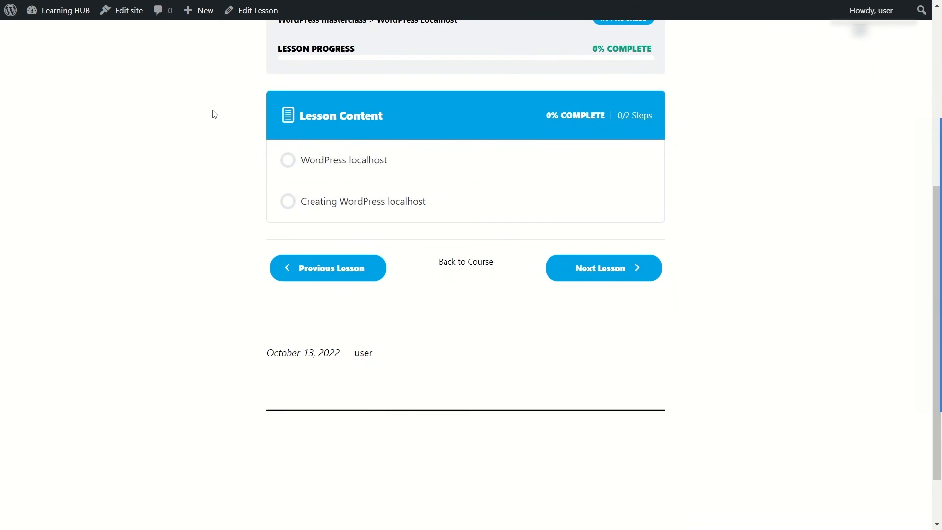
pyautogui.scroll(3, 420, 192)
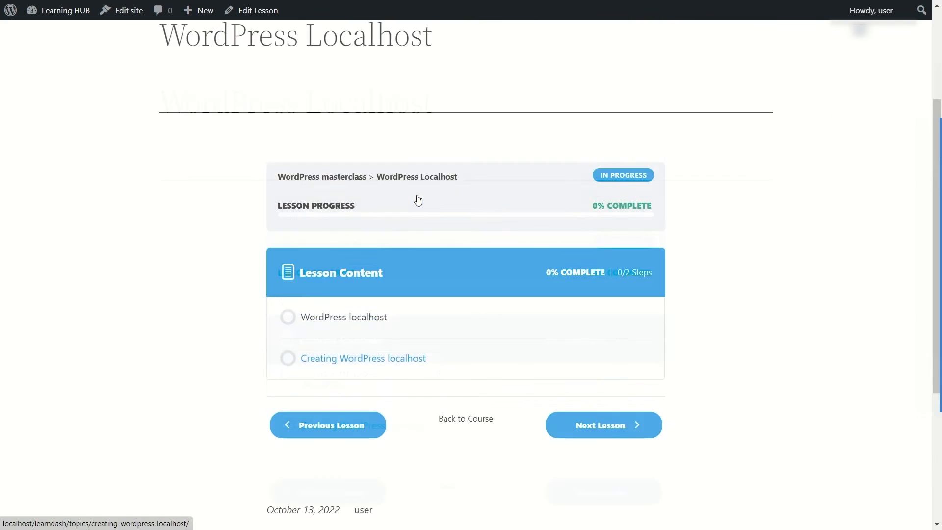
pyautogui.scroll(3, 418, 200)
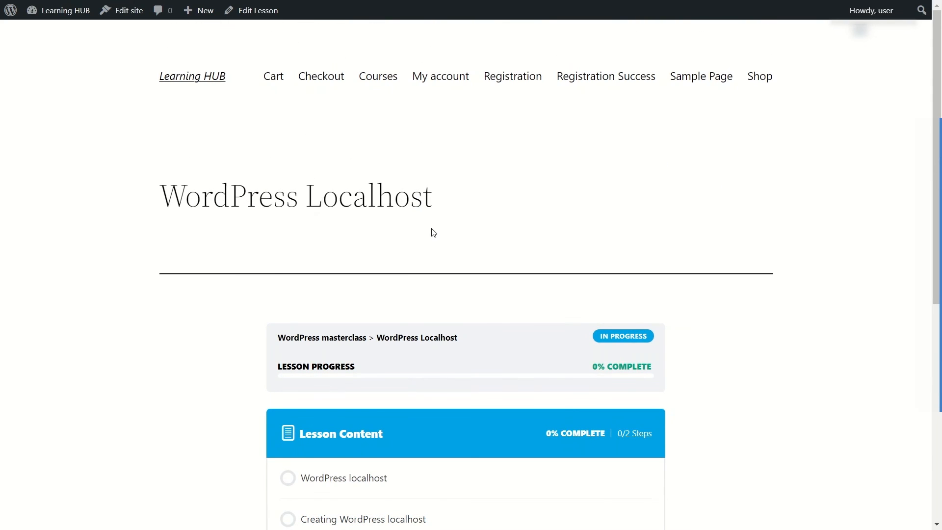
pyautogui.scroll(-6, 434, 233)
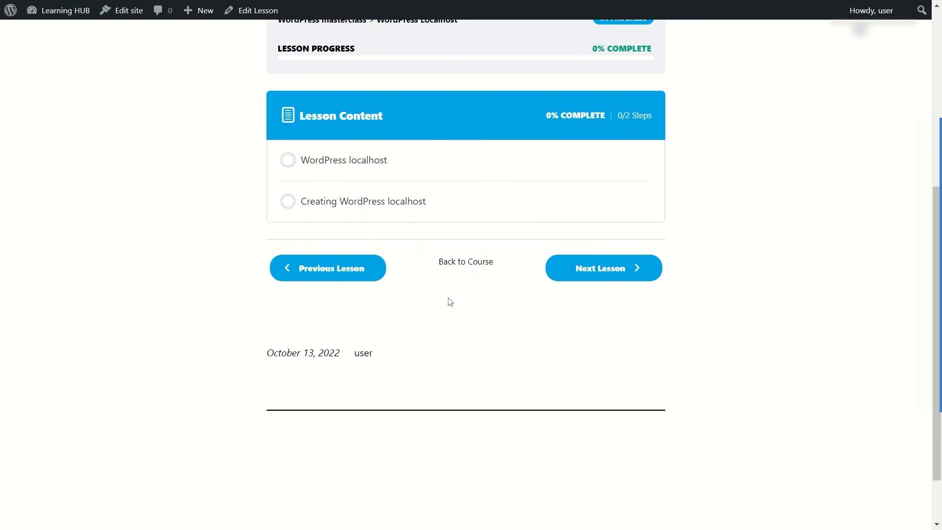
pyautogui.scroll(6, 248, 254)
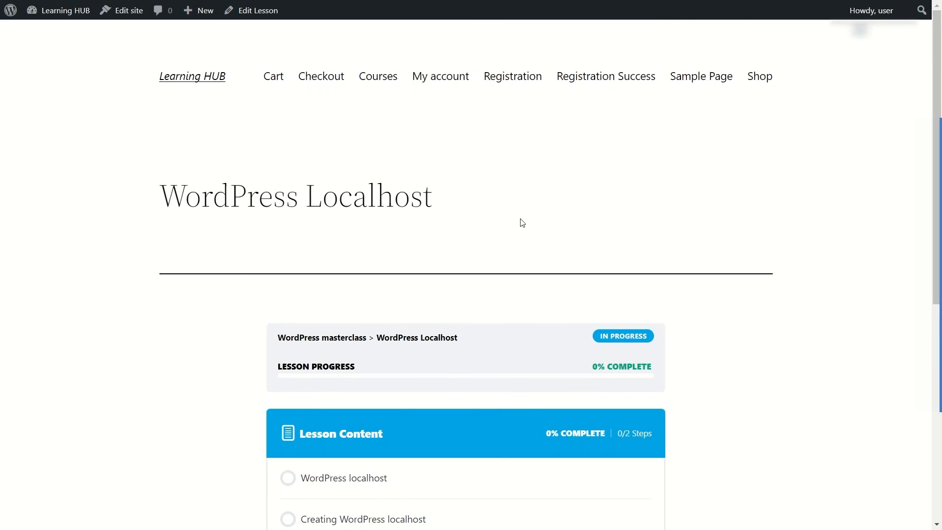
# Enable Focus Mode in the general LearnDash LMS settings and save the change
pyautogui.moveTo(66, 15)
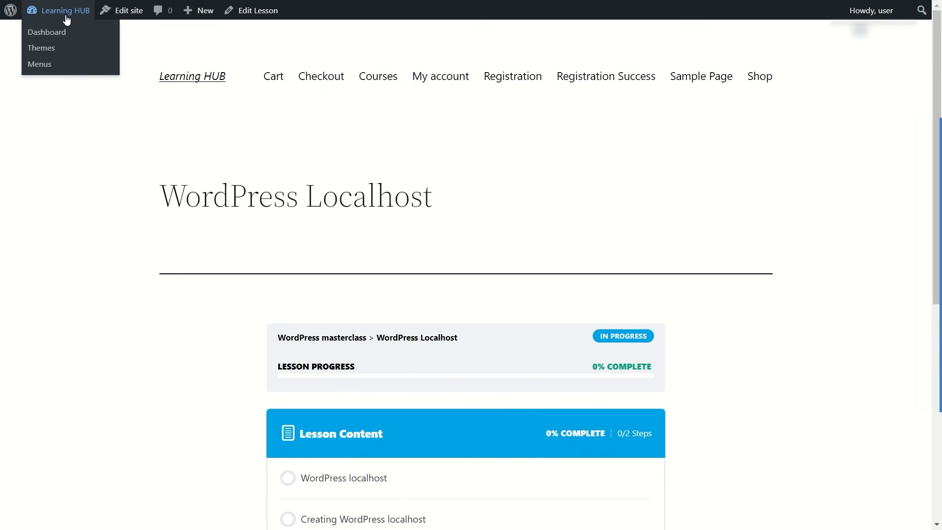
pyautogui.click(67, 19)
pyautogui.moveTo(67, 106)
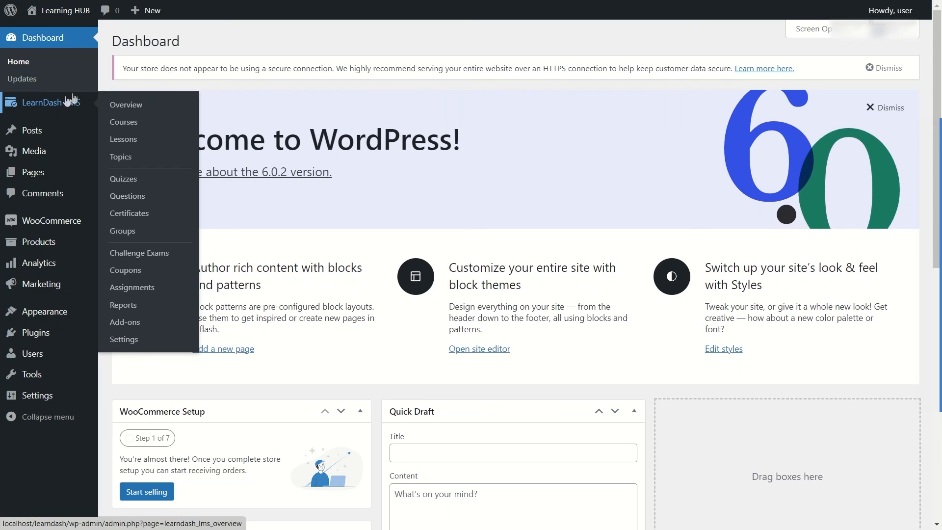
pyautogui.click(132, 347)
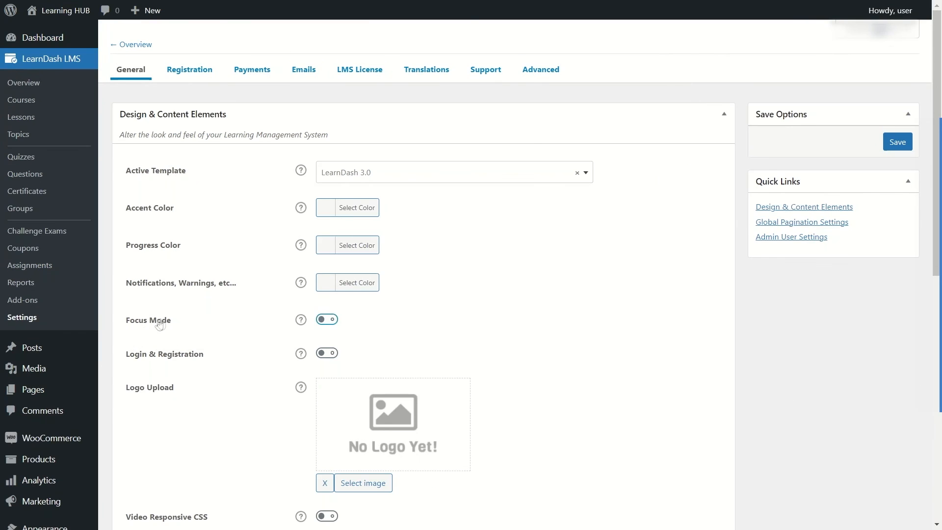
pyautogui.click(329, 320)
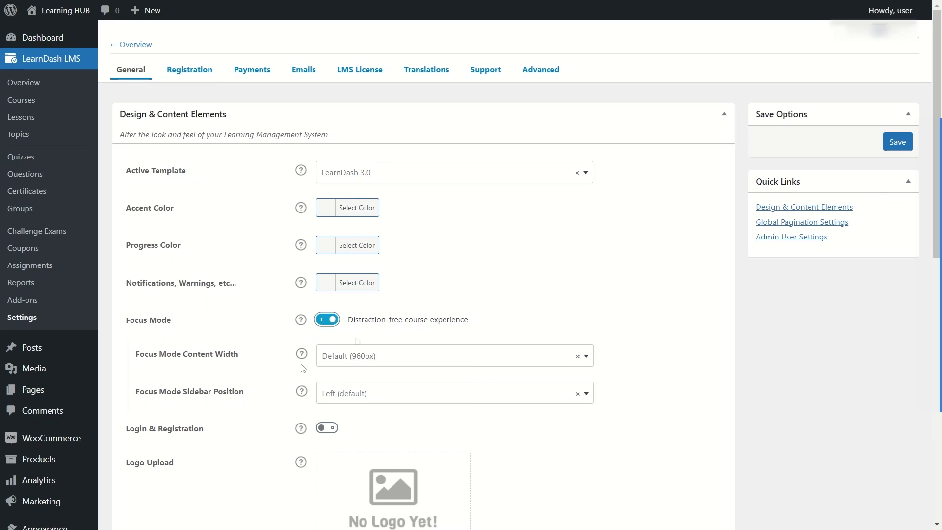
pyautogui.click(890, 143)
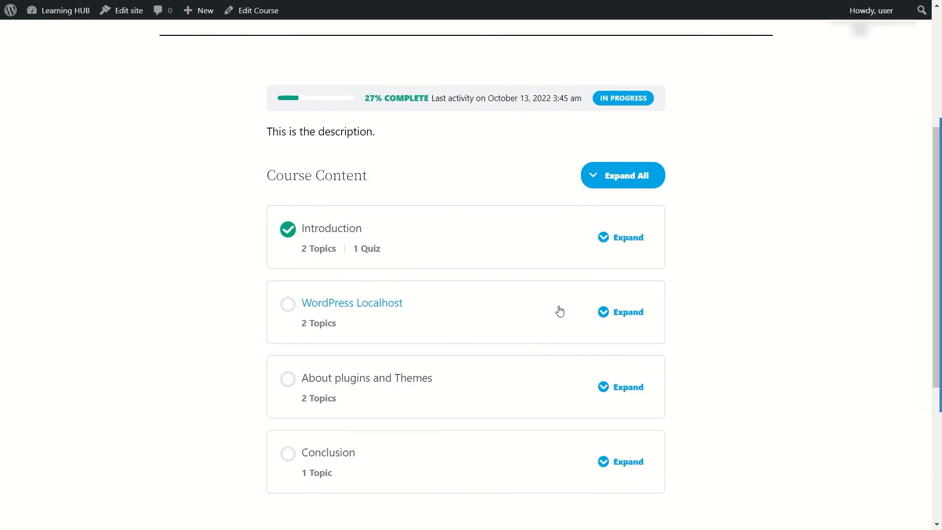
# Mark the WordPress localhost topic of the WordPress Localhost lesson complete and continue to the Creating WordPress localhost topic
pyautogui.click(546, 312)
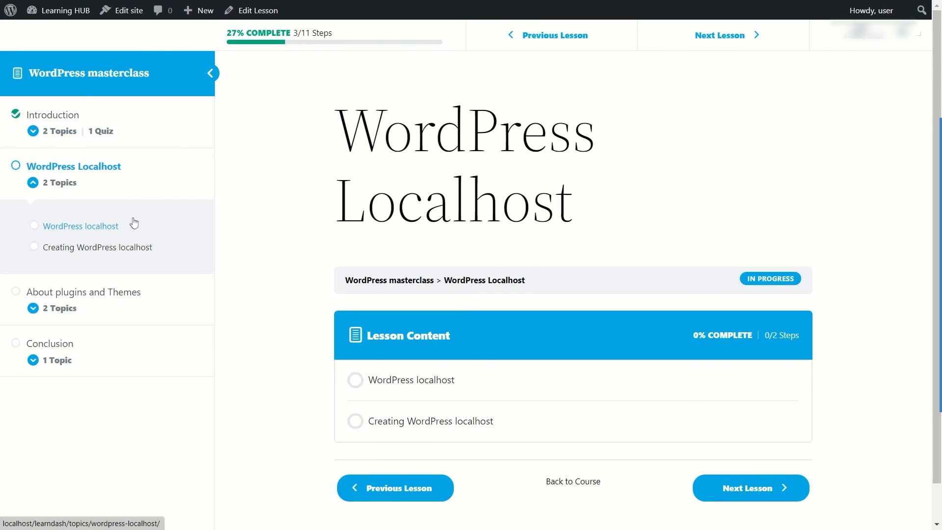
pyautogui.scroll(-1, 84, 235)
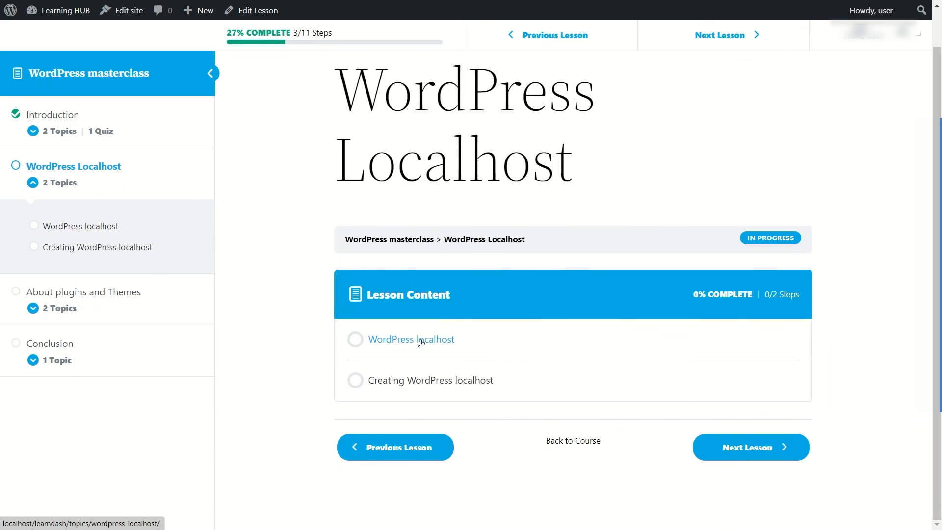
pyautogui.click(421, 340)
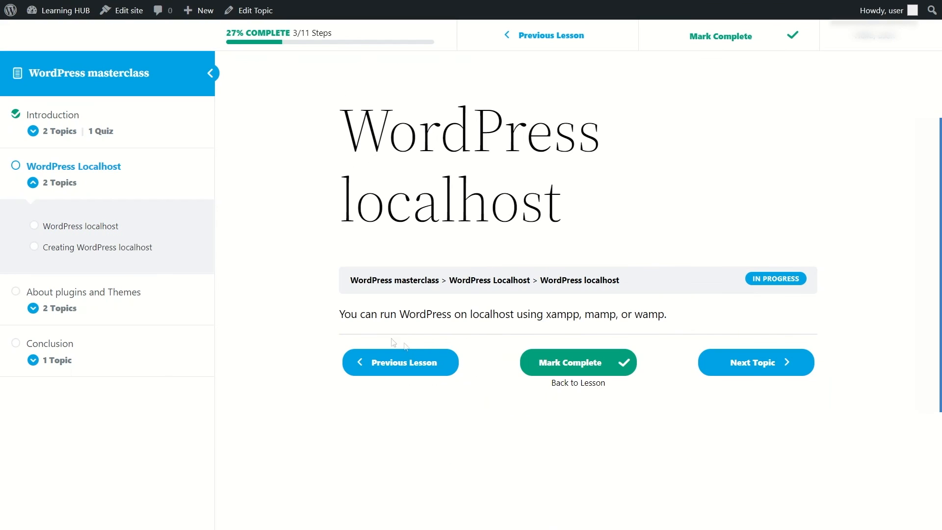
pyautogui.moveTo(340, 314); pyautogui.dragTo(658, 314)
pyautogui.click(588, 362)
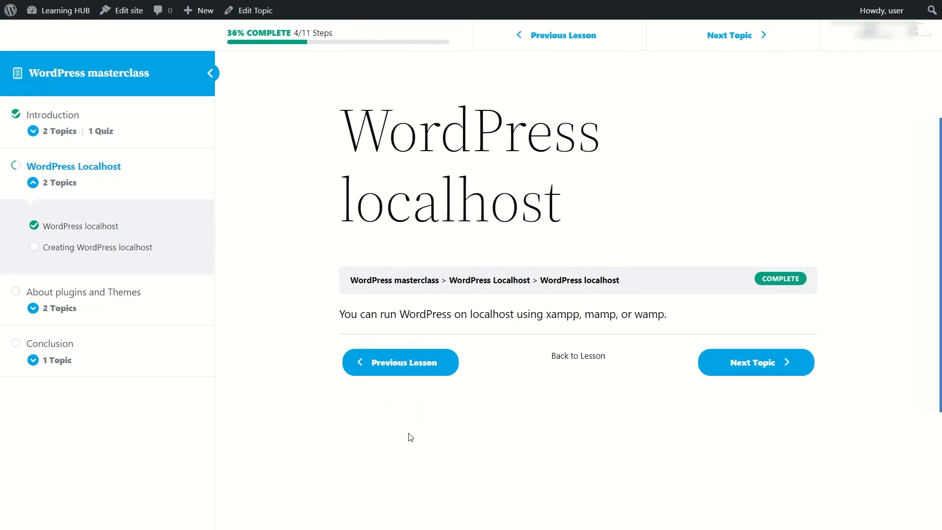
pyautogui.click(783, 375)
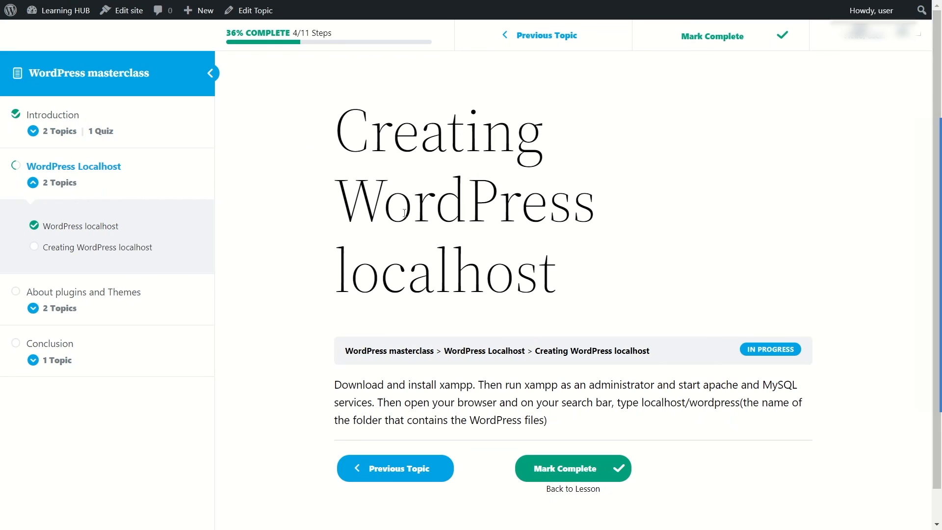
pyautogui.scroll(-1, 315, 197)
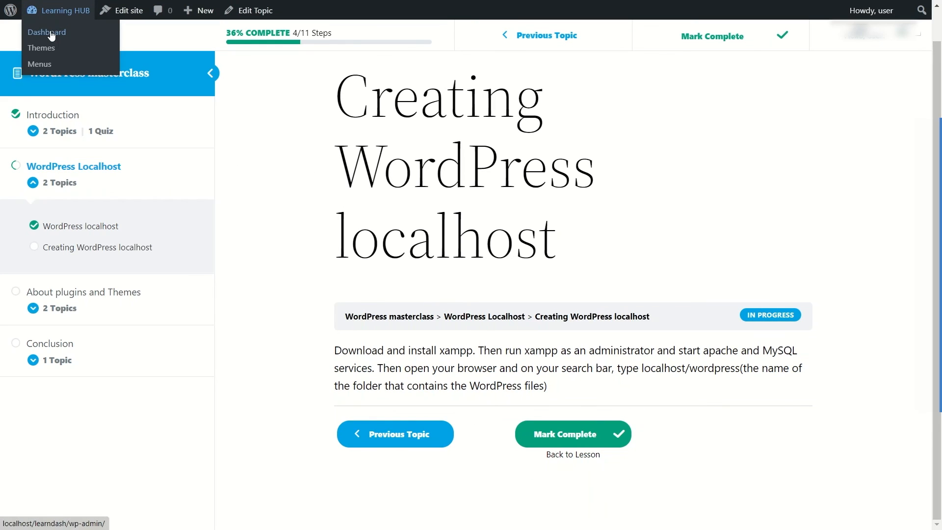
# Return to the site dashboard and open the LearnDash courses list
pyautogui.click(52, 32)
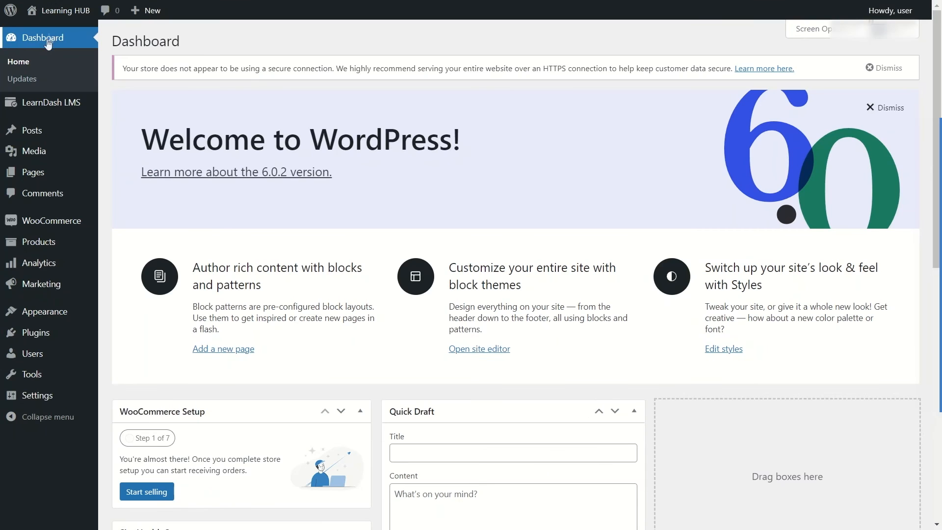
pyautogui.moveTo(52, 110)
pyautogui.click(164, 120)
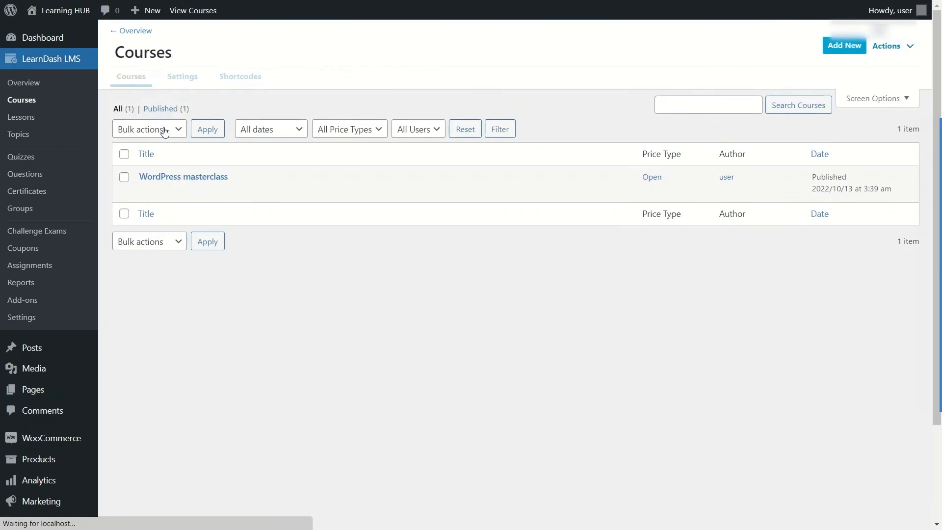